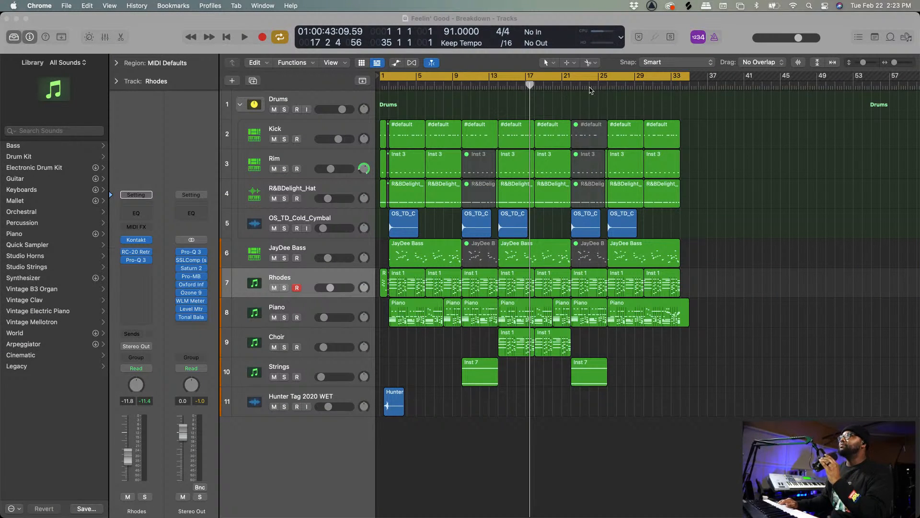
# Solo the Piano track and set the cycle range from bar 2 to bar 6.
pyautogui.click(724, 163)
pyautogui.click(724, 162)
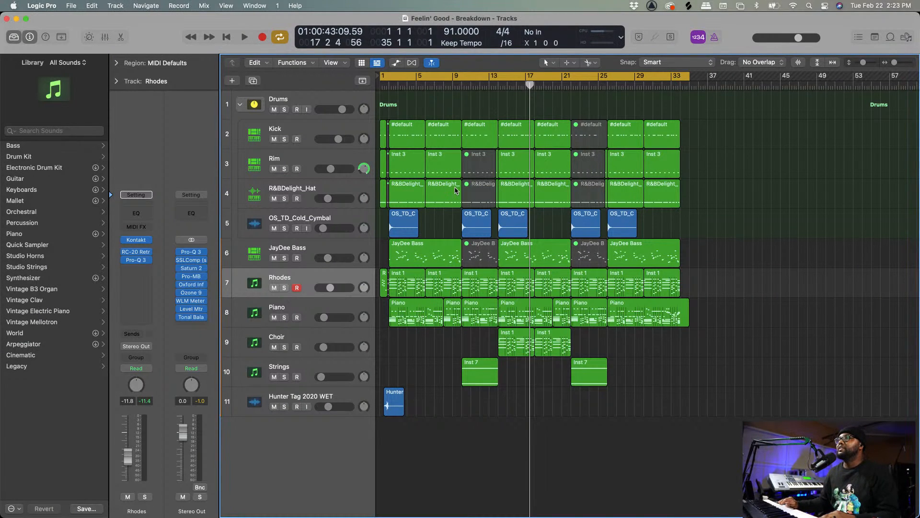
pyautogui.click(308, 306)
pyautogui.click(284, 317)
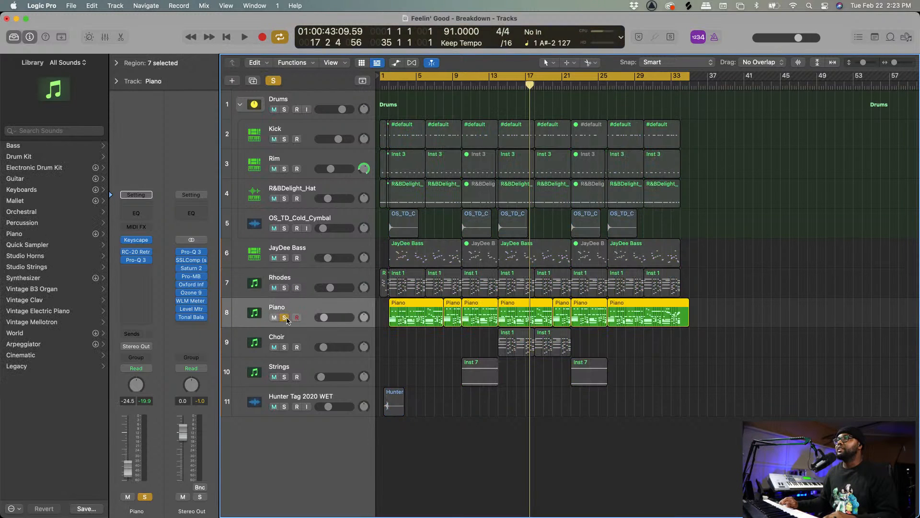
pyautogui.click(431, 80)
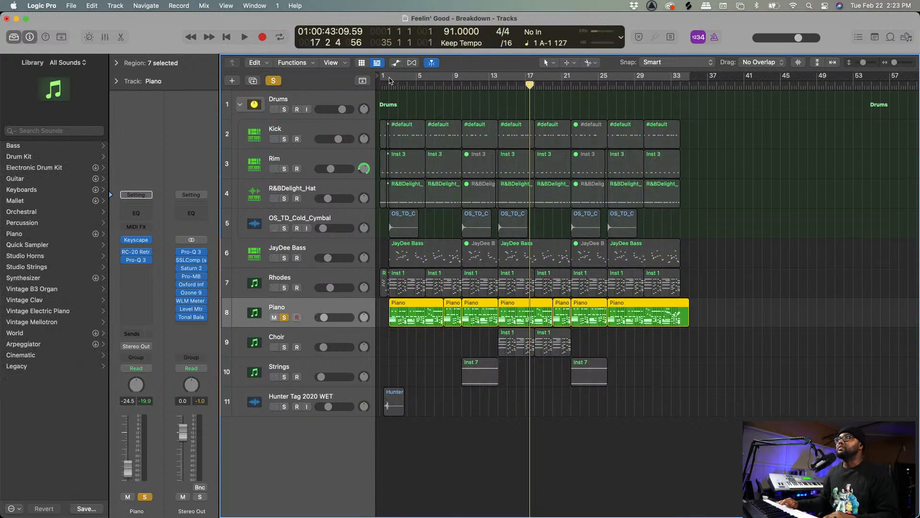
pyautogui.moveTo(392, 79); pyautogui.dragTo(425, 82)
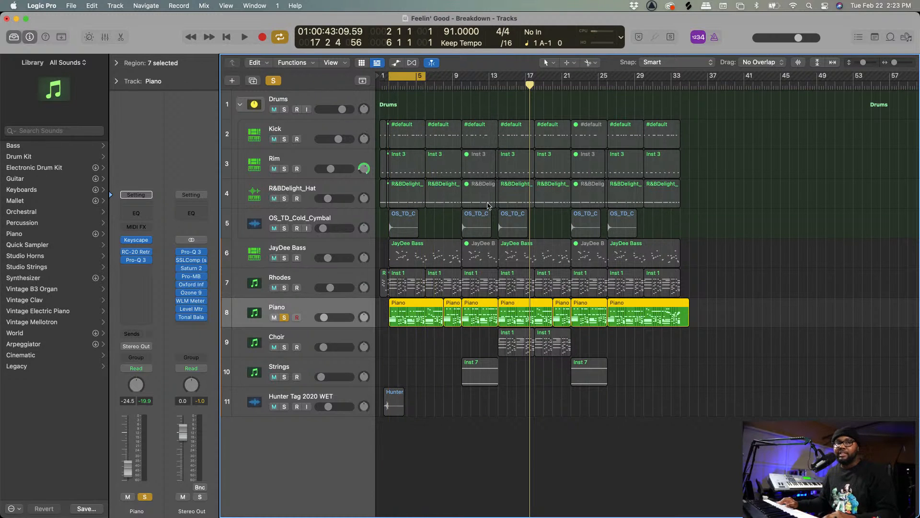
# Play the soloed piano part within the cycle range to hear it on its own.
pyautogui.press('super+Right')
pyautogui.press('super+Right')
pyautogui.press('super+Right')
pyautogui.scroll(3, 526, 224)
pyautogui.scroll(-3, 526, 223)
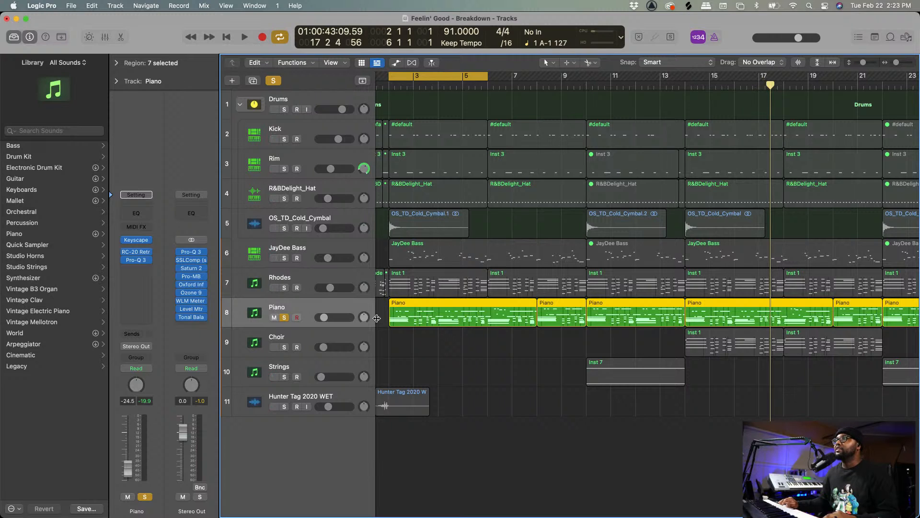
pyautogui.press('space')
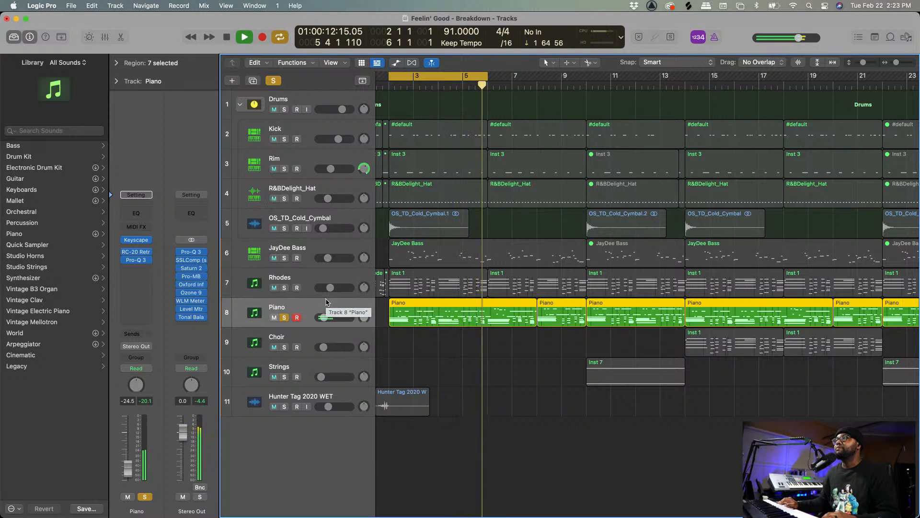
pyautogui.press('space')
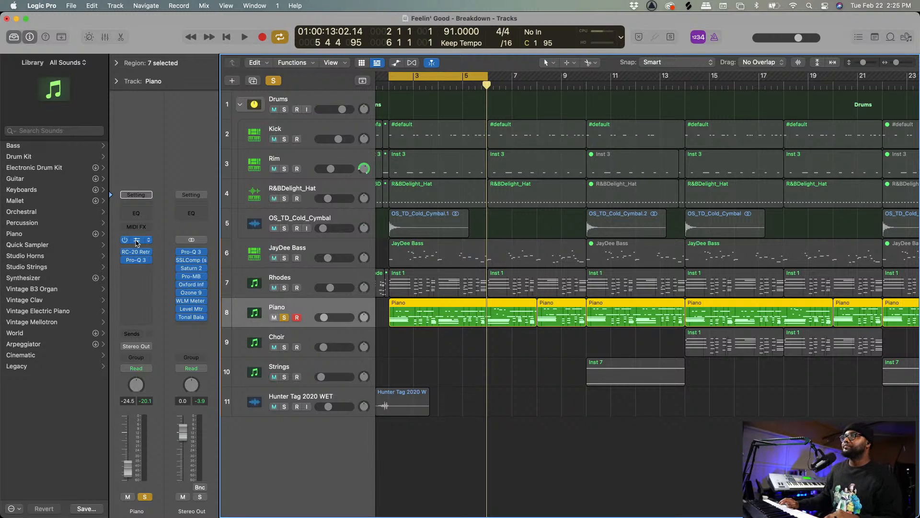
# Open the Piano track's Keyscape instrument, audition the loop with its Wing Upright - Dark Indie patch, and close it.
pyautogui.click(137, 243)
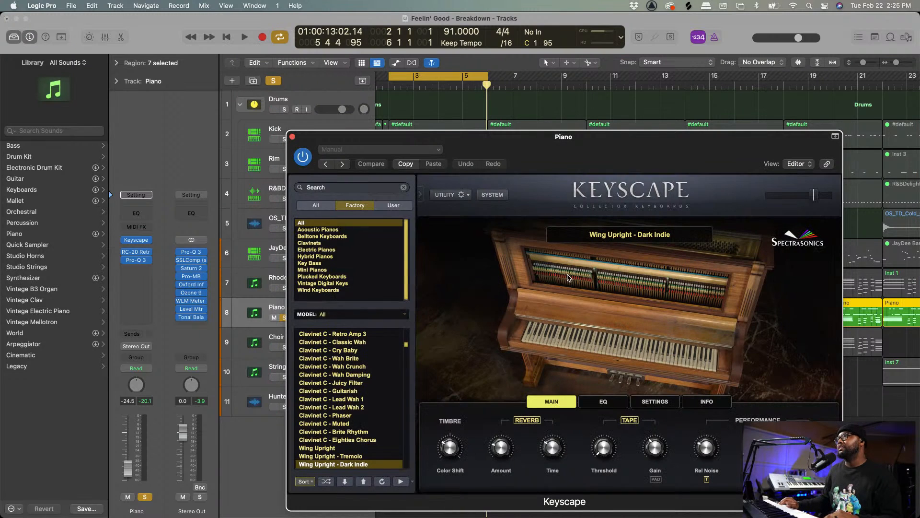
pyautogui.moveTo(621, 141); pyautogui.dragTo(447, 100)
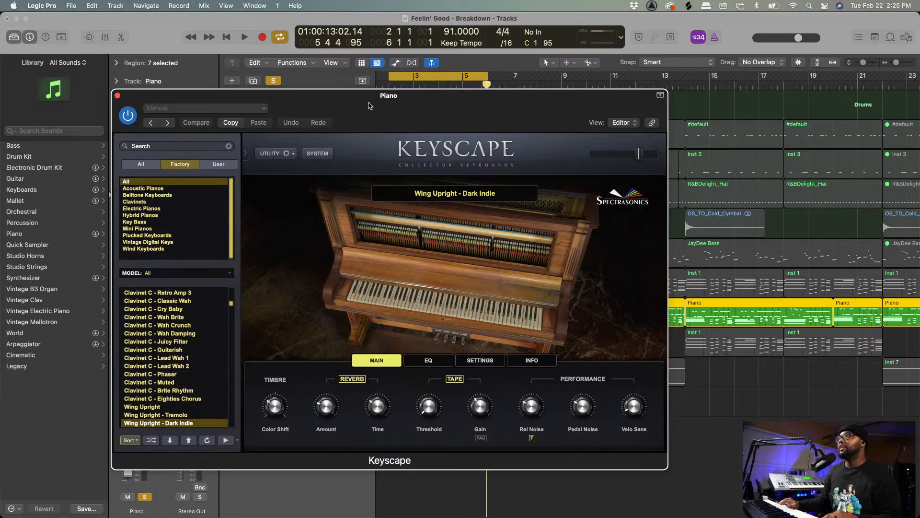
pyautogui.moveTo(369, 106); pyautogui.dragTo(435, 122)
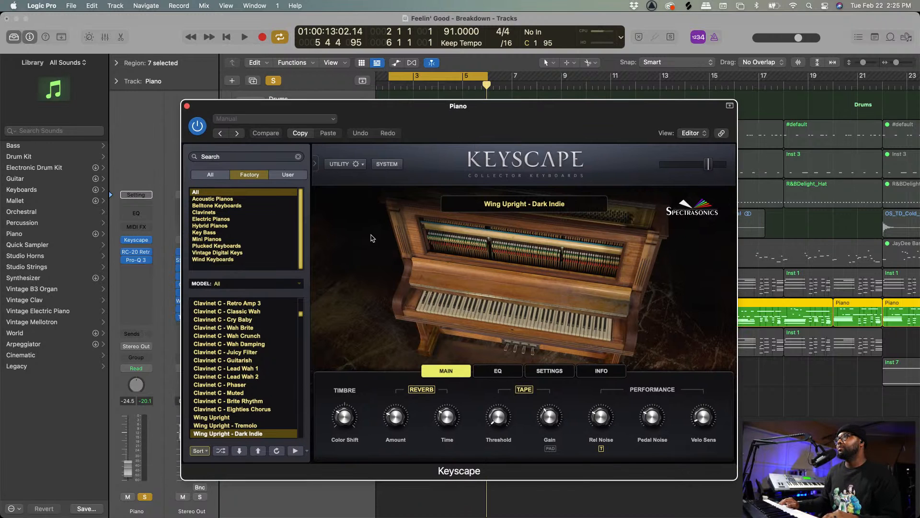
pyautogui.press('space')
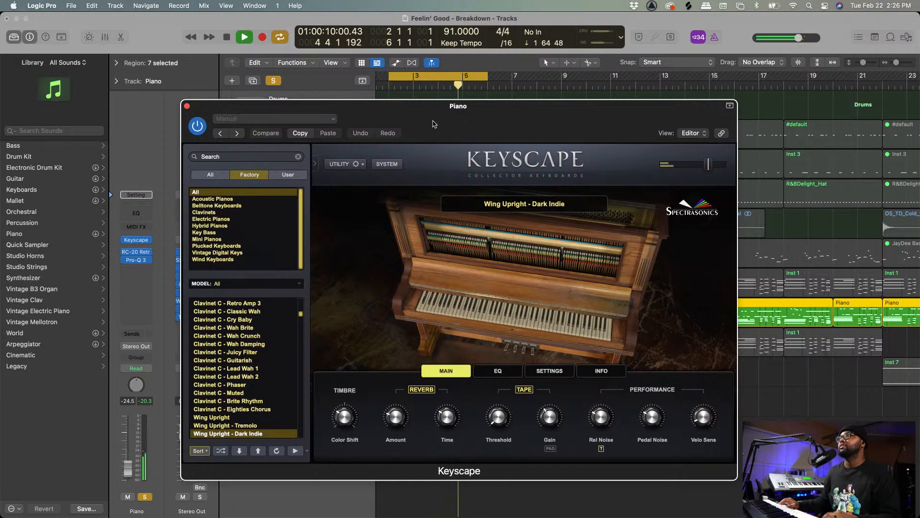
pyautogui.press('space')
pyautogui.moveTo(434, 124); pyautogui.dragTo(498, 109)
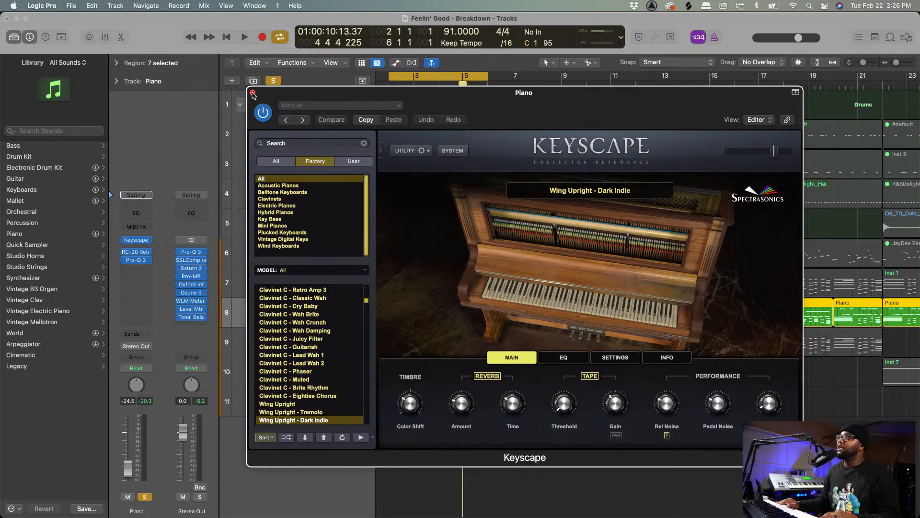
pyautogui.click(252, 93)
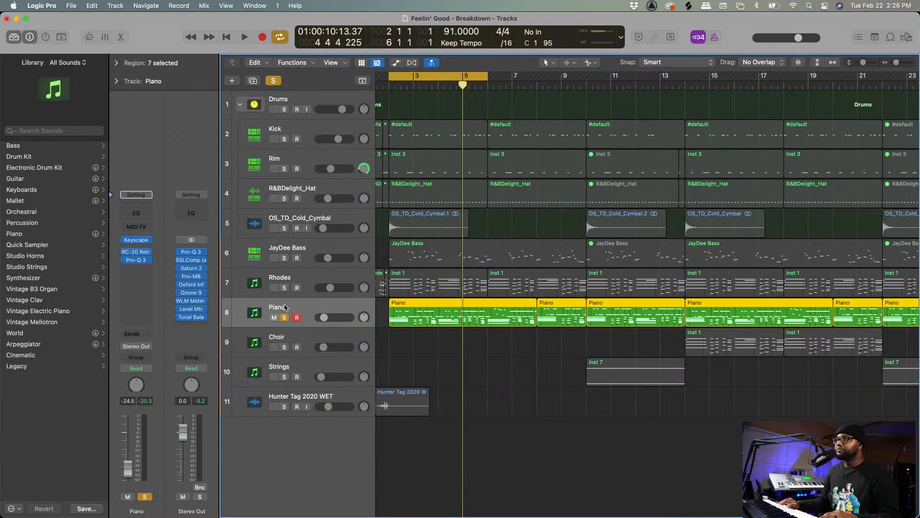
# Open RC-20 Retro Color on the Piano track and compare the loop with the effect bypassed and re-enabled.
pyautogui.hscroll(-1, 326, 307)
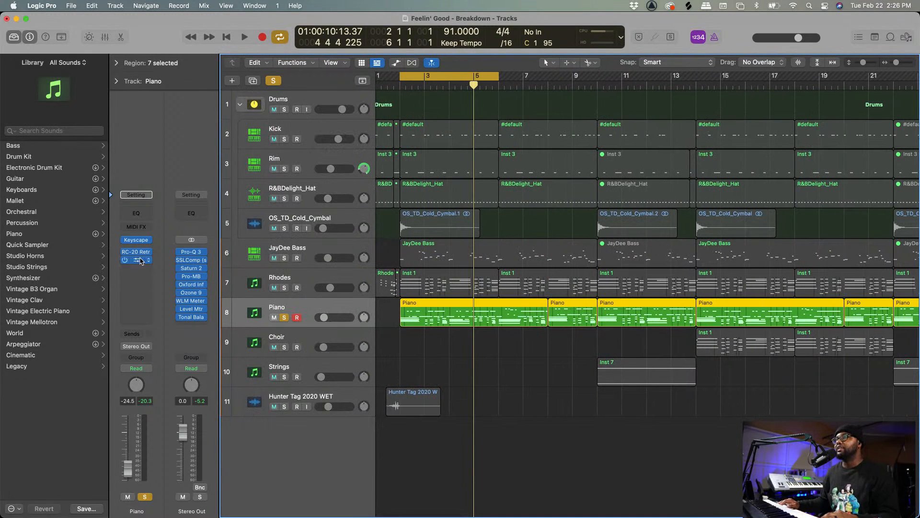
pyautogui.moveTo(137, 255)
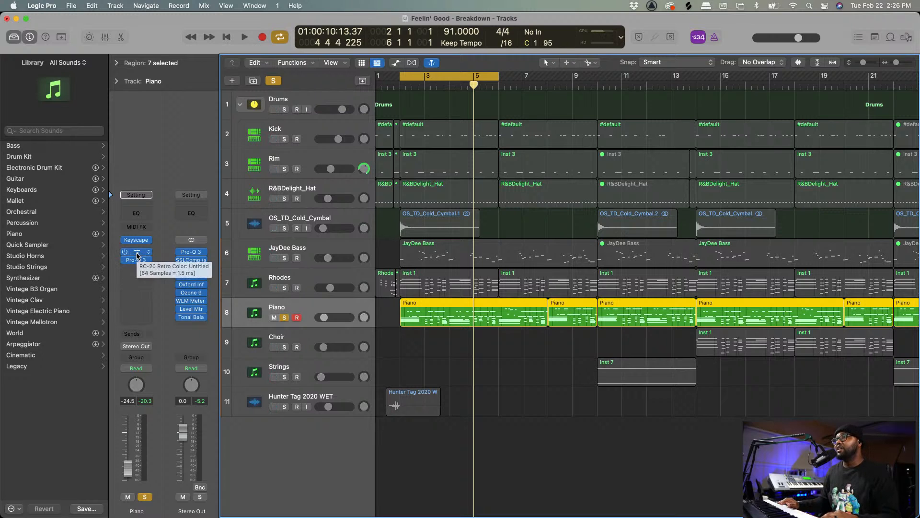
pyautogui.click(137, 256)
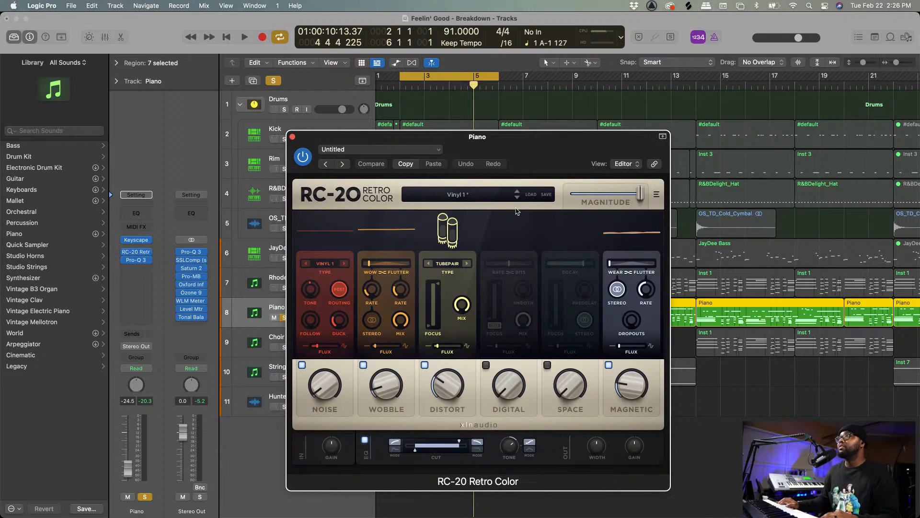
pyautogui.moveTo(523, 149); pyautogui.dragTo(594, 116)
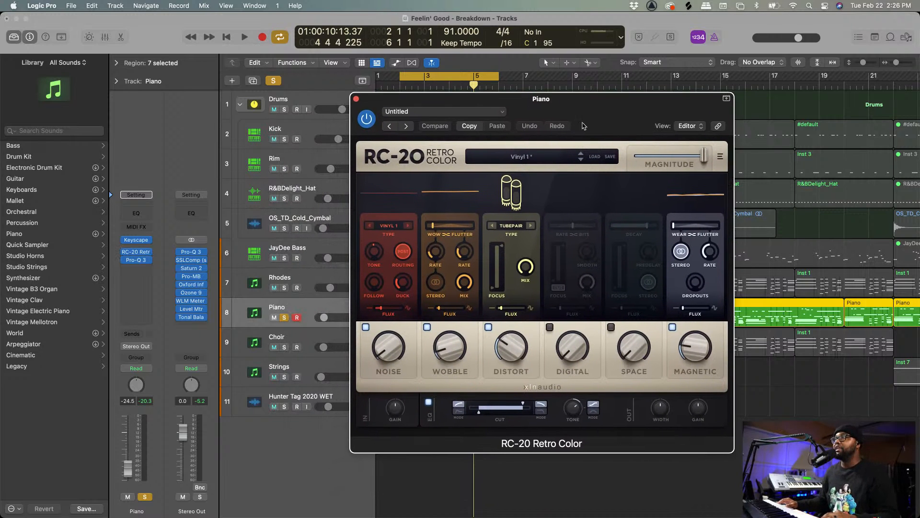
pyautogui.press('space')
pyautogui.click(367, 120)
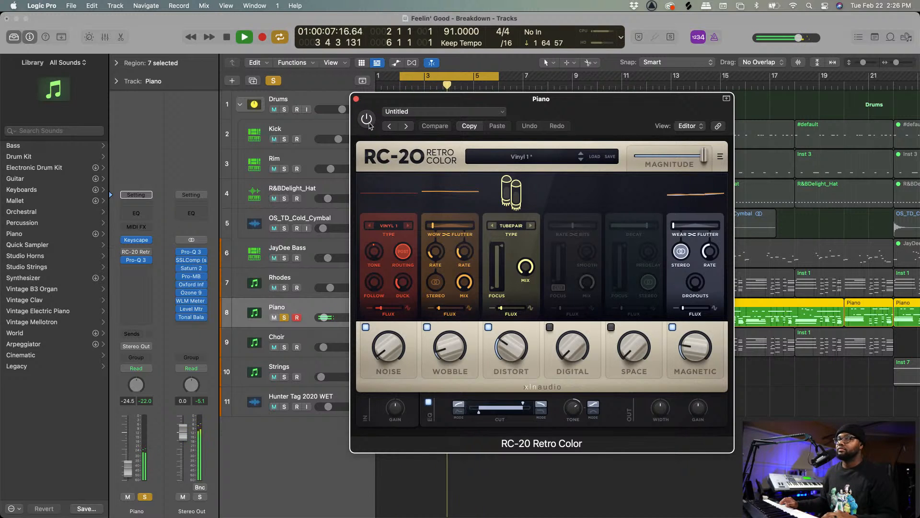
pyautogui.press('space')
pyautogui.click(367, 120)
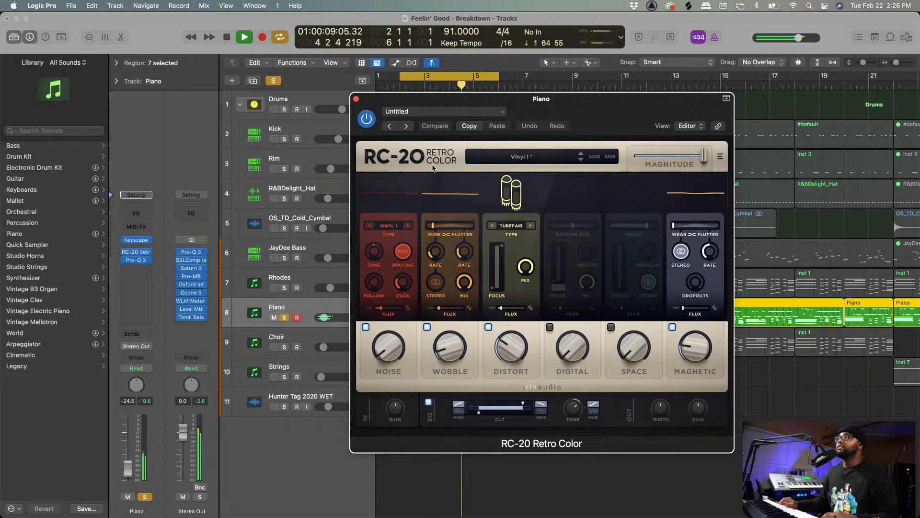
pyautogui.press('space')
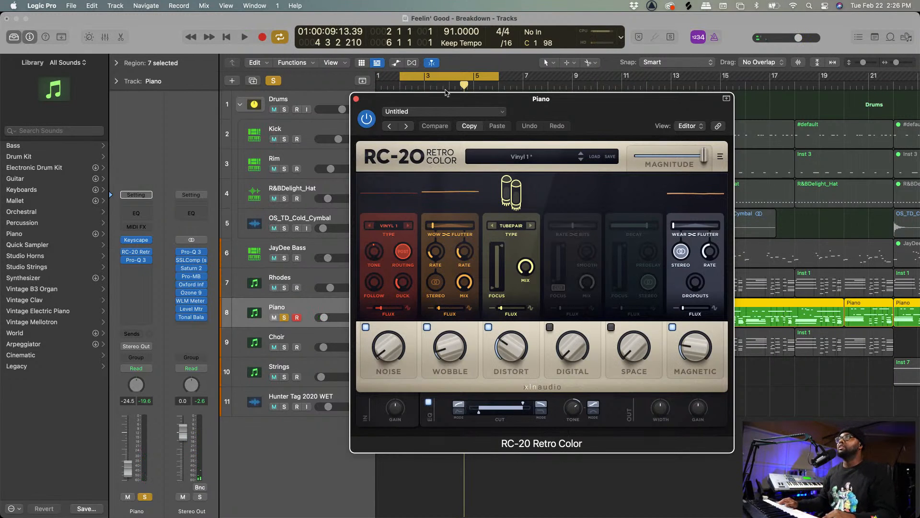
pyautogui.moveTo(609, 115); pyautogui.dragTo(570, 132)
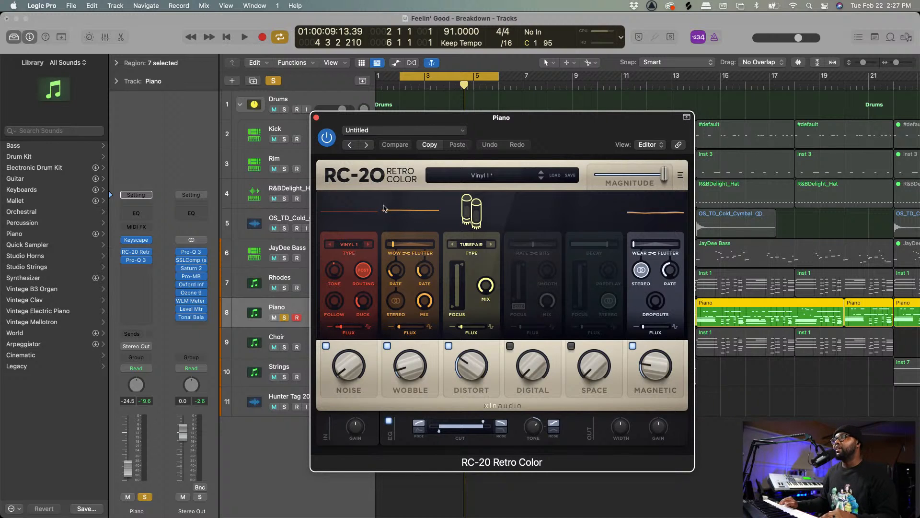
pyautogui.click(316, 118)
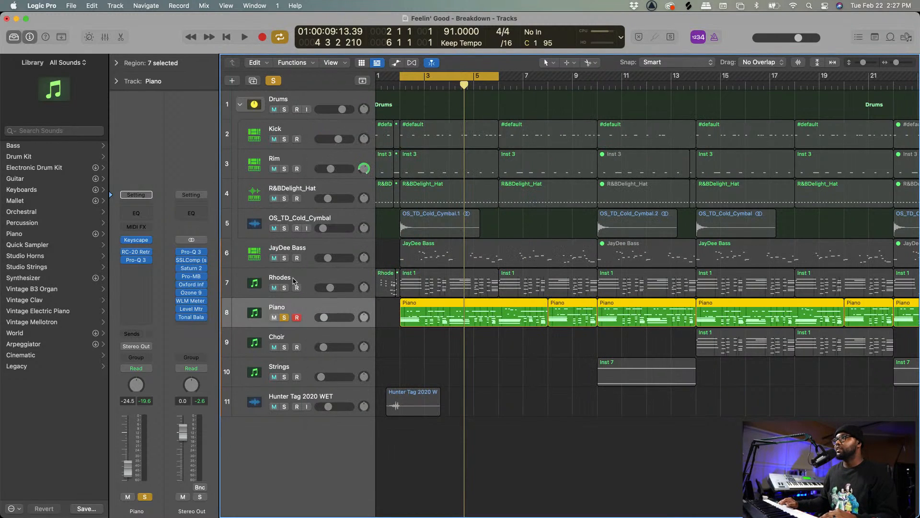
# Open the Piano track's Pro-Q 3 equalizer and play the loop to examine its low cut and bell bands.
pyautogui.press('space')
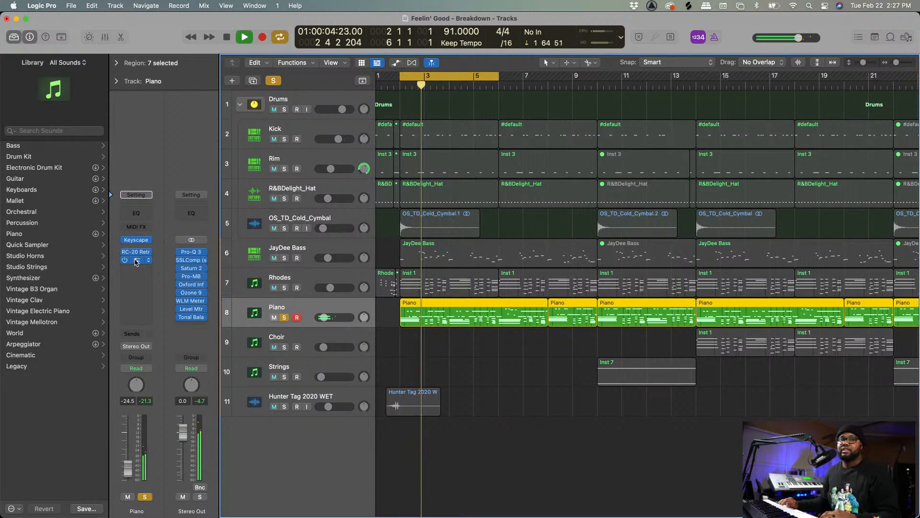
pyautogui.press('space')
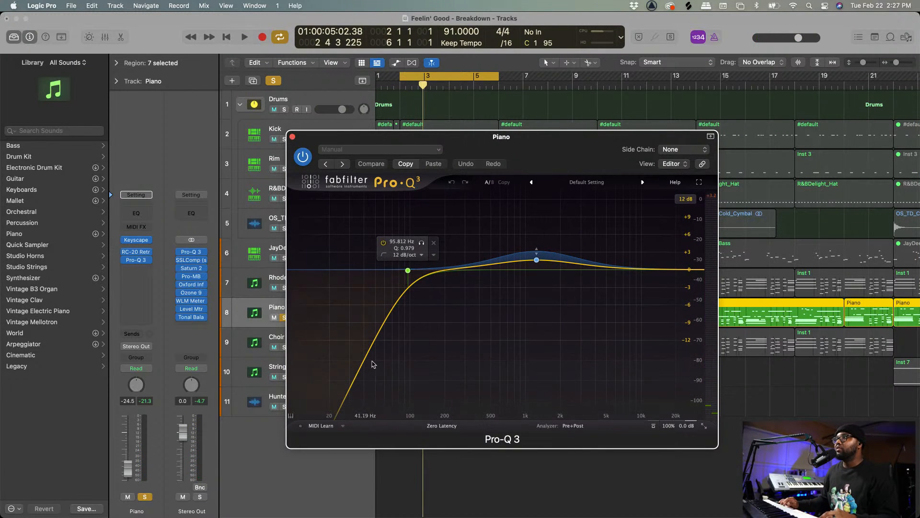
pyautogui.press('space')
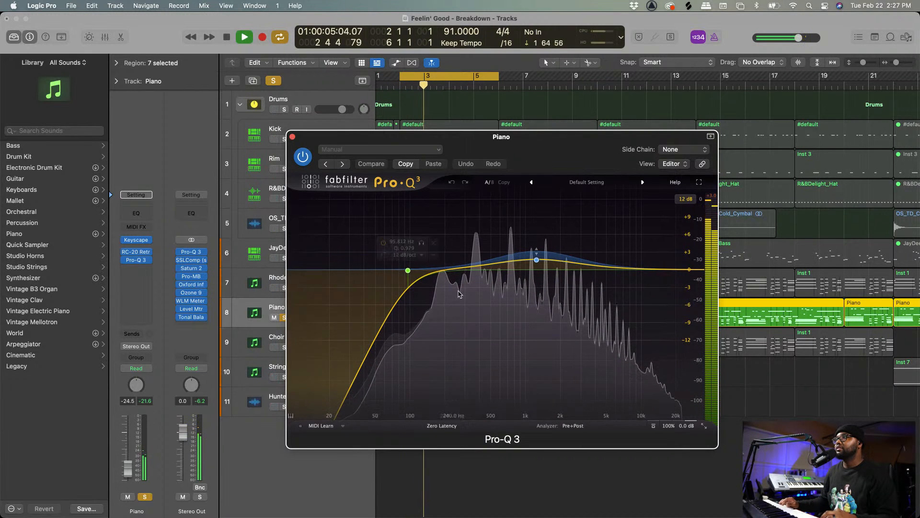
pyautogui.press('space')
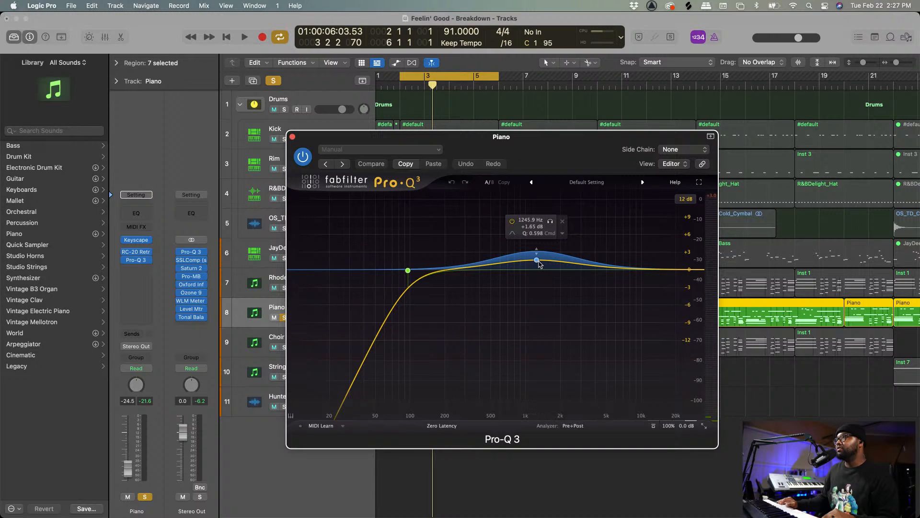
# Examine the dynamics options of the 1245.9 Hz bell band without choosing any.
pyautogui.click(563, 235)
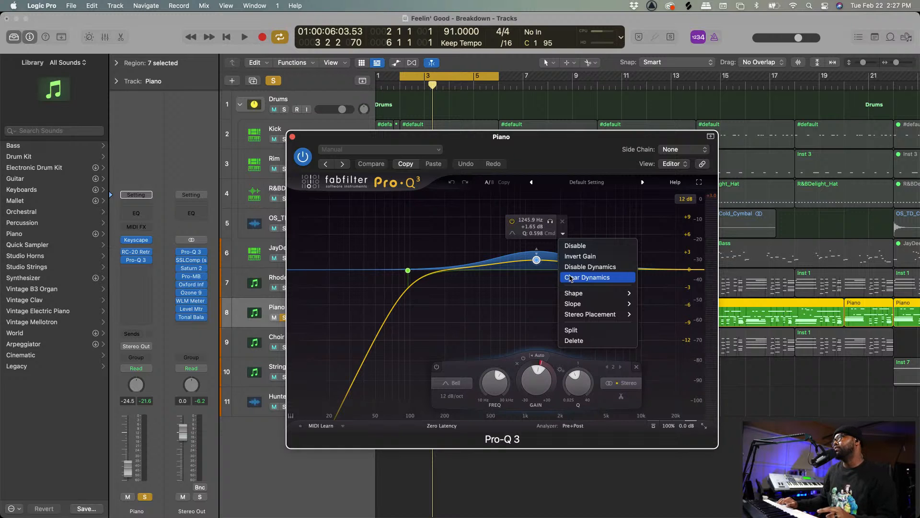
pyautogui.click(503, 300)
pyautogui.click(563, 234)
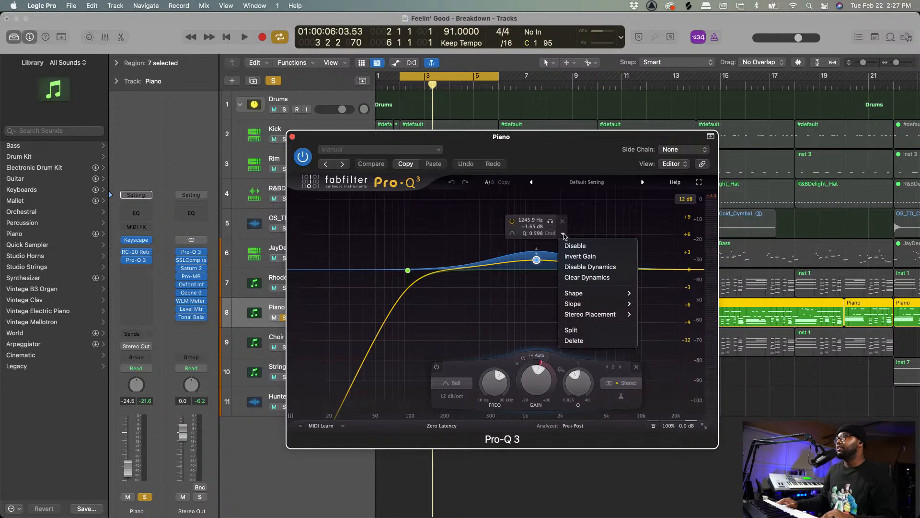
pyautogui.moveTo(588, 295)
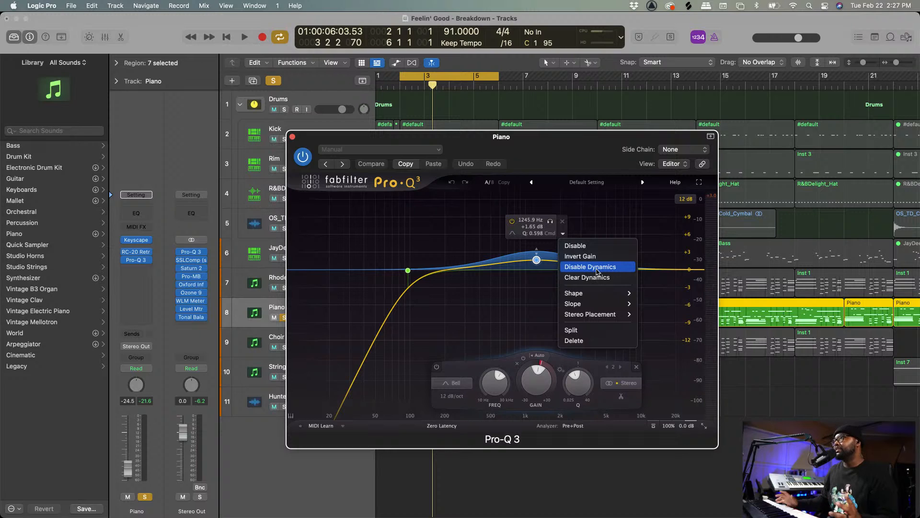
pyautogui.click(513, 292)
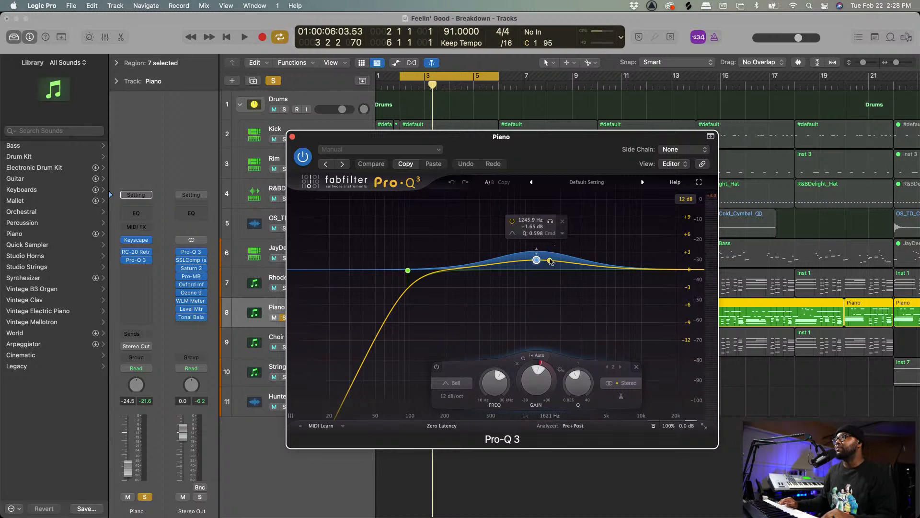
# Play the piano loop to observe the bell band's dynamic response, and close the equalizer.
pyautogui.press('space')
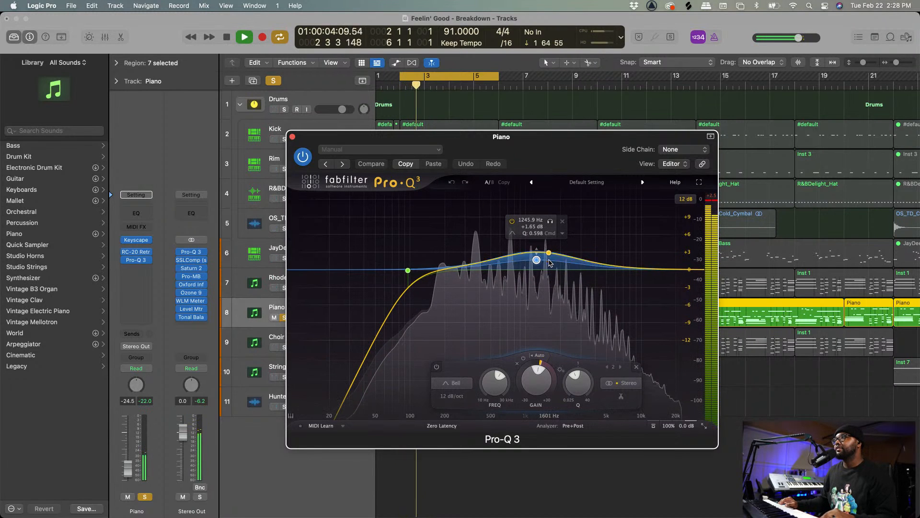
pyautogui.press('space')
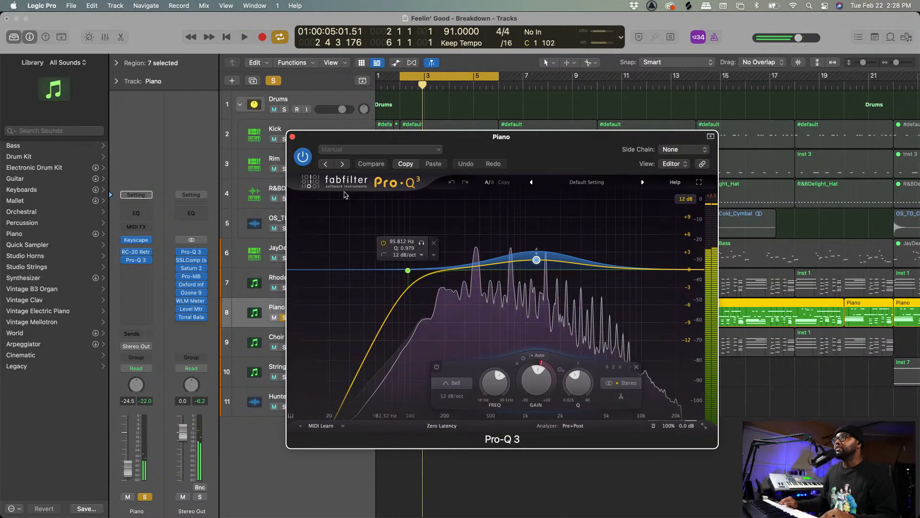
pyautogui.click(293, 137)
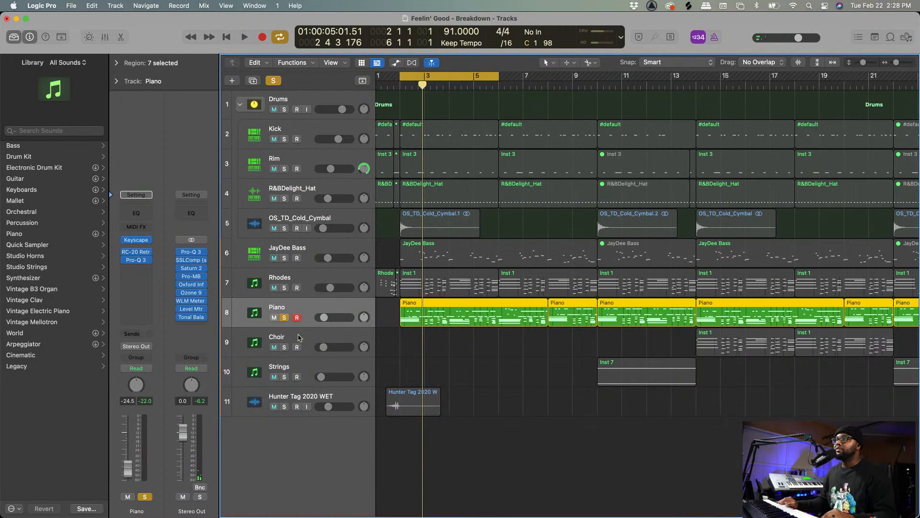
# Turn off solo on the Piano track and select the Rhodes track.
pyautogui.click(285, 318)
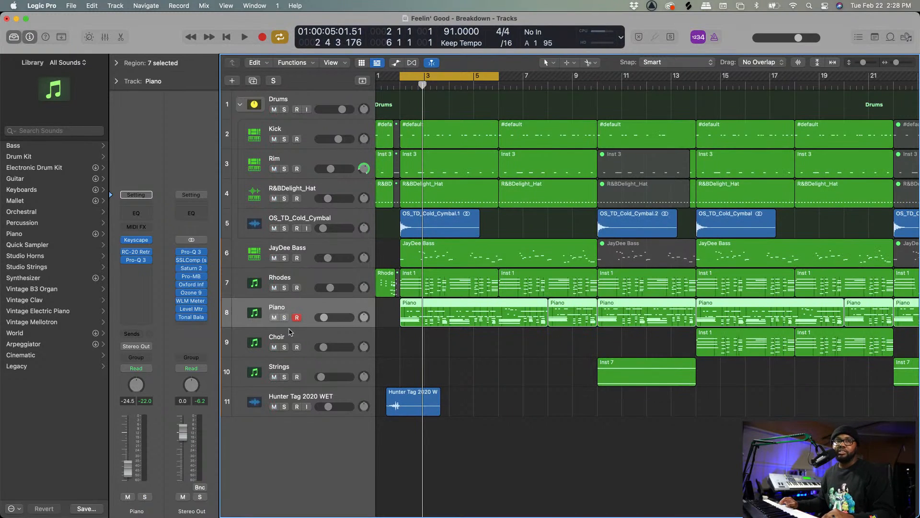
pyautogui.click(293, 276)
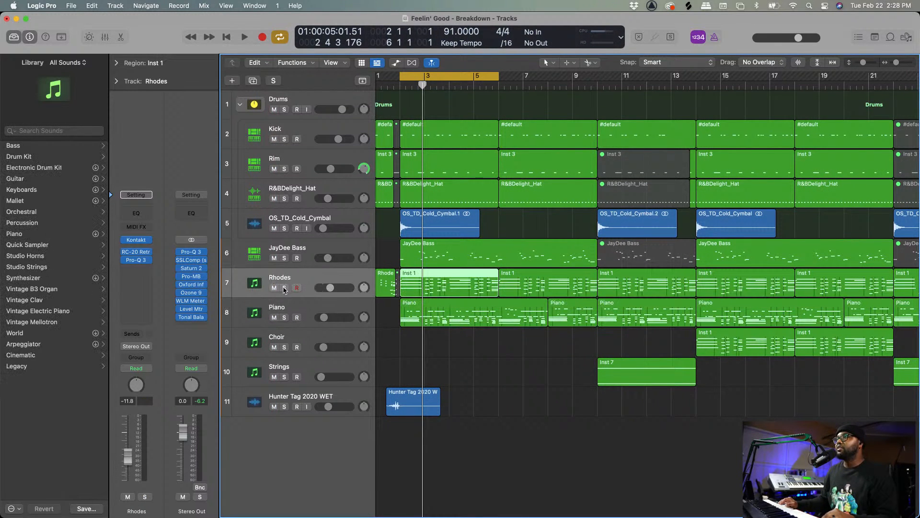
# Solo the Rhodes track and play its looped part on its own.
pyautogui.click(284, 287)
pyautogui.press('space')
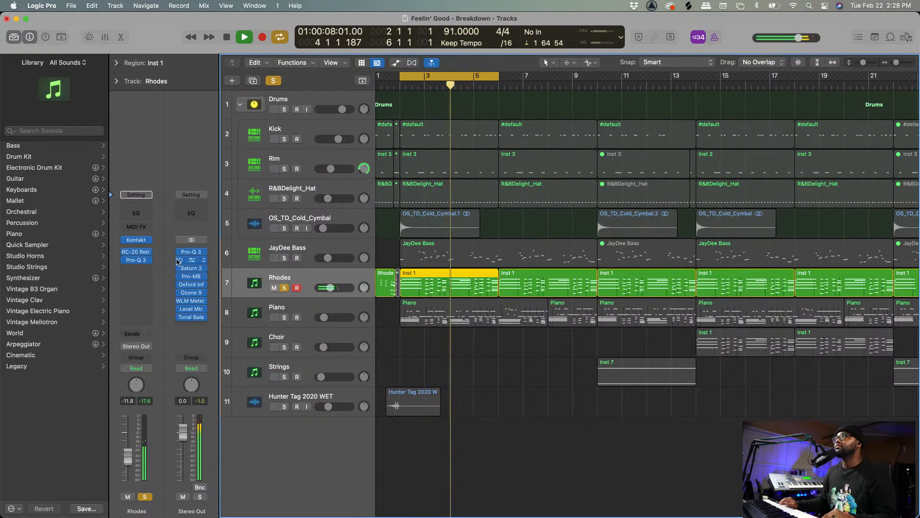
pyautogui.press('space')
# Open the Rhodes track's Kontakt instrument, show its libraries, and play the loop to audition the Scarbee Mark I sound.
pyautogui.click(138, 242)
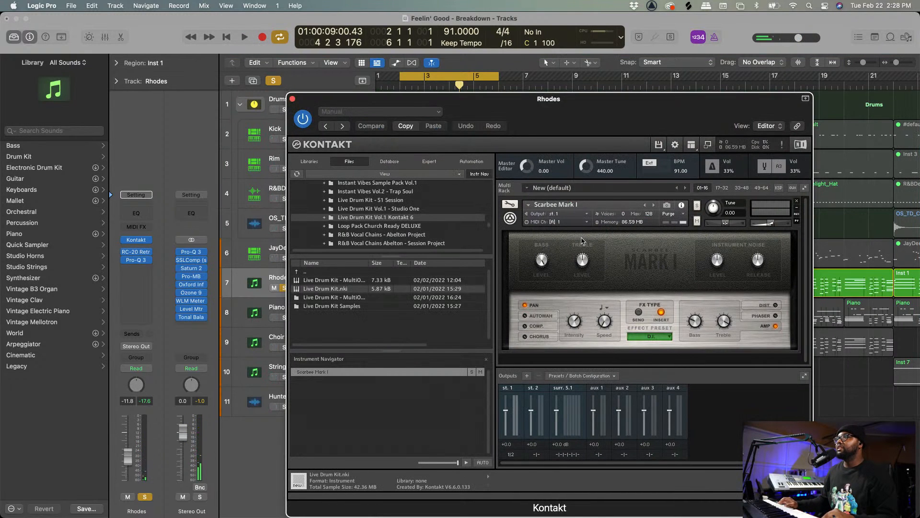
pyautogui.moveTo(654, 105); pyautogui.dragTo(565, 98)
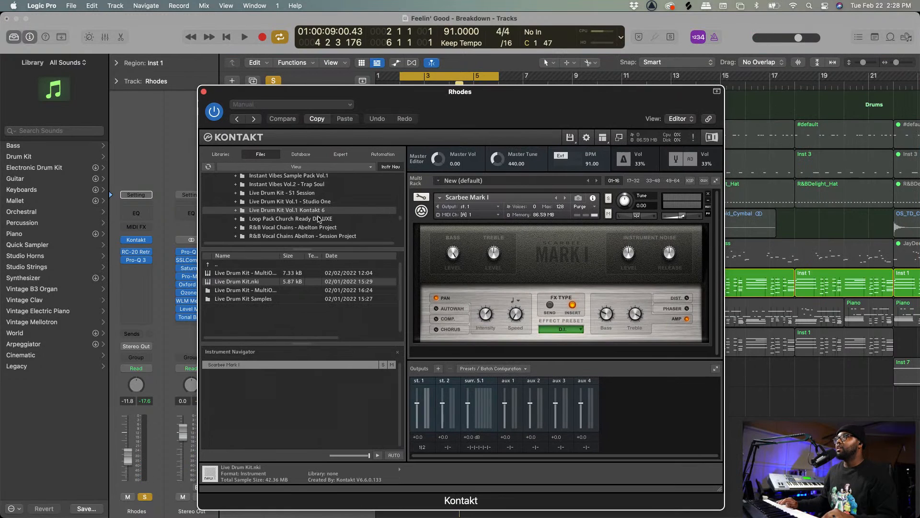
pyautogui.click(221, 154)
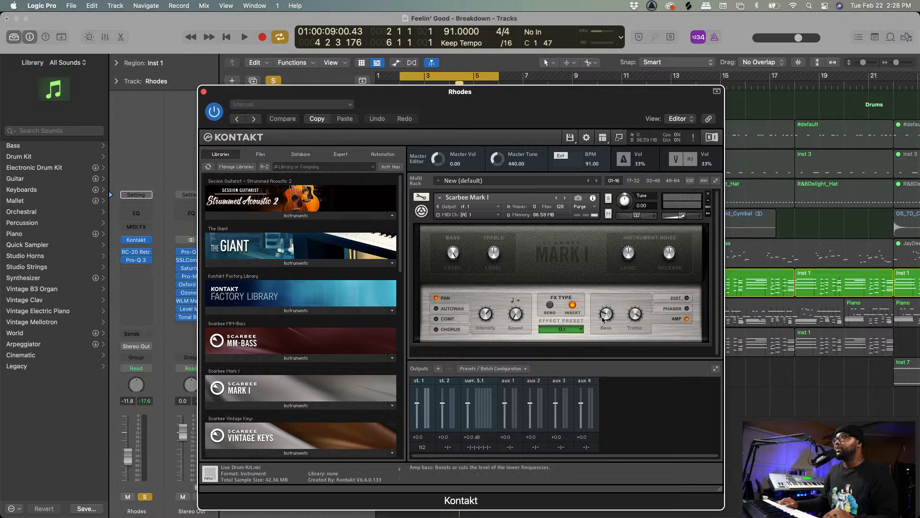
pyautogui.press('space')
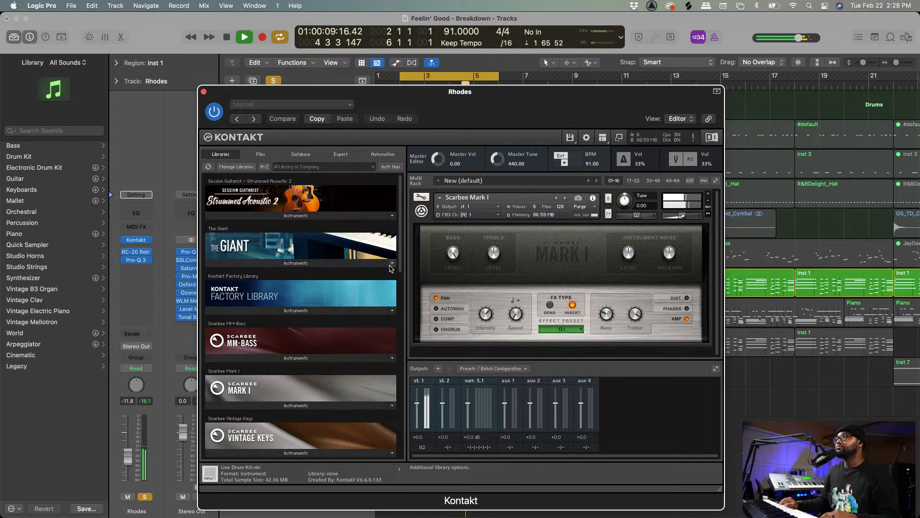
pyautogui.press('space')
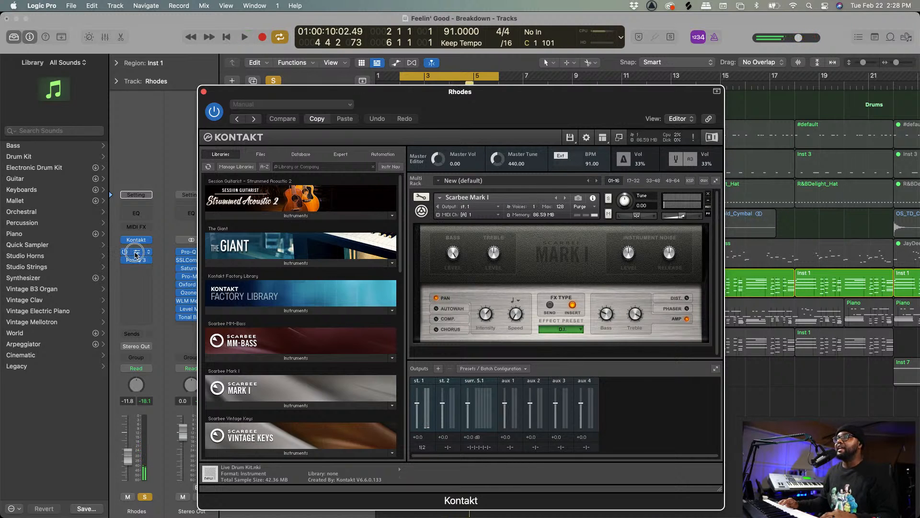
# Open RC-20 Retro Color on the Rhodes and play the loop with the effect enabled and bypassed to compare.
pyautogui.click(136, 253)
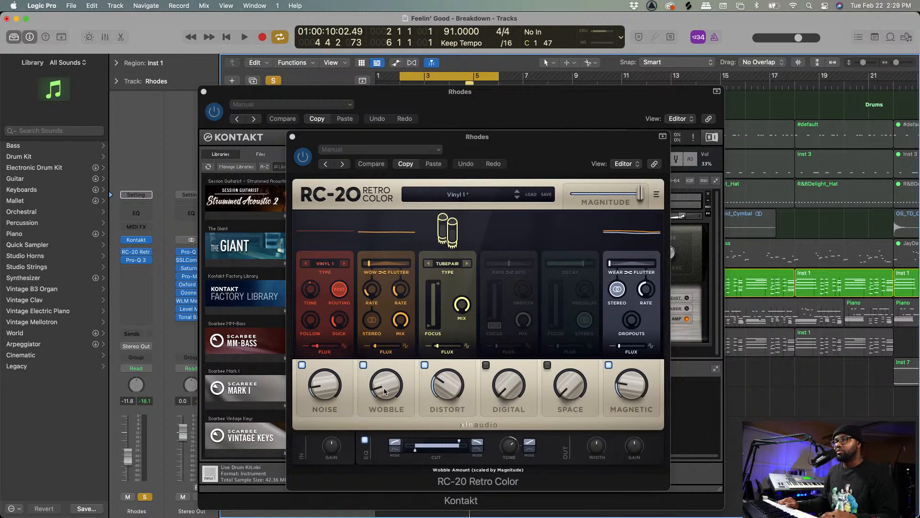
pyautogui.press('space')
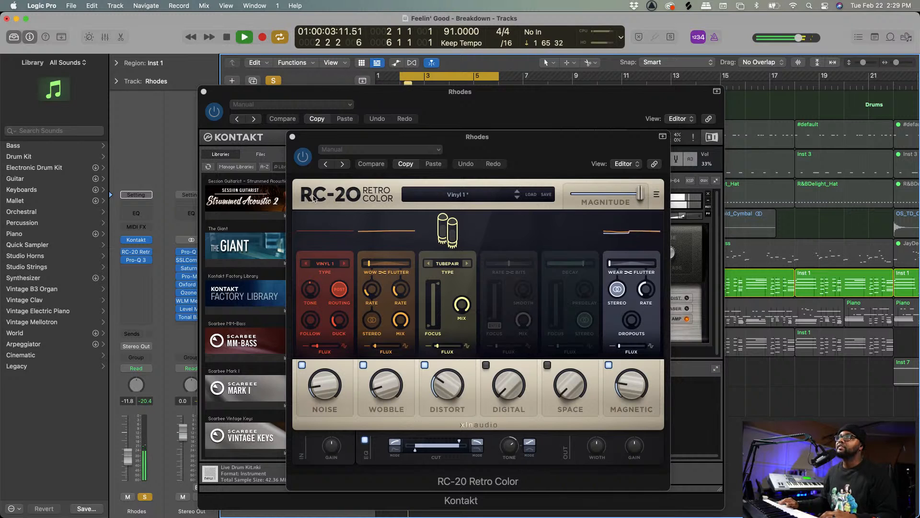
pyautogui.press('space')
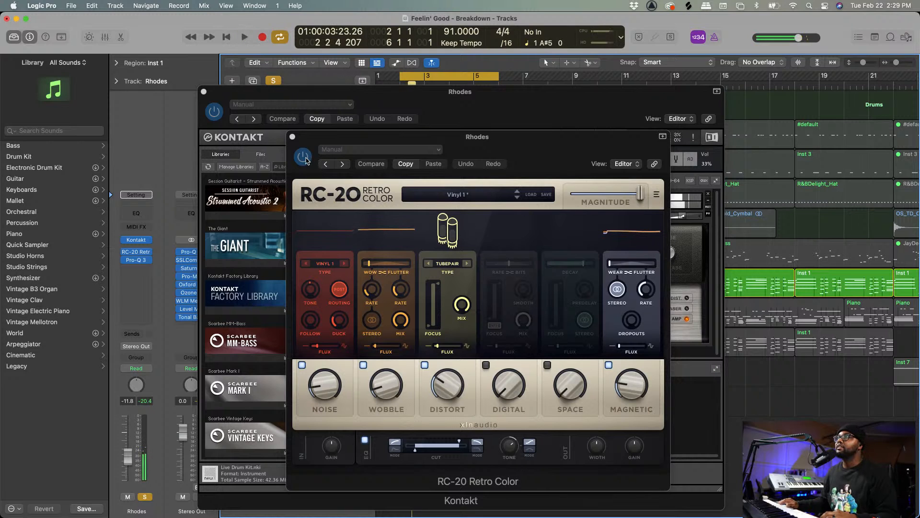
pyautogui.click(303, 157)
pyautogui.press('space')
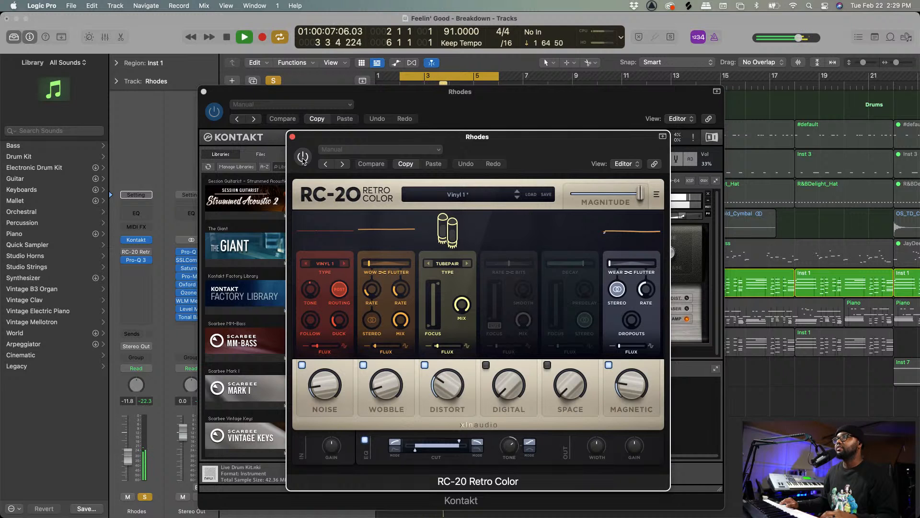
pyautogui.press('space')
# Re-enable RC-20 Retro Color, play the Rhodes loop through it, and close the effect.
pyautogui.moveTo(464, 144); pyautogui.dragTo(185, 144)
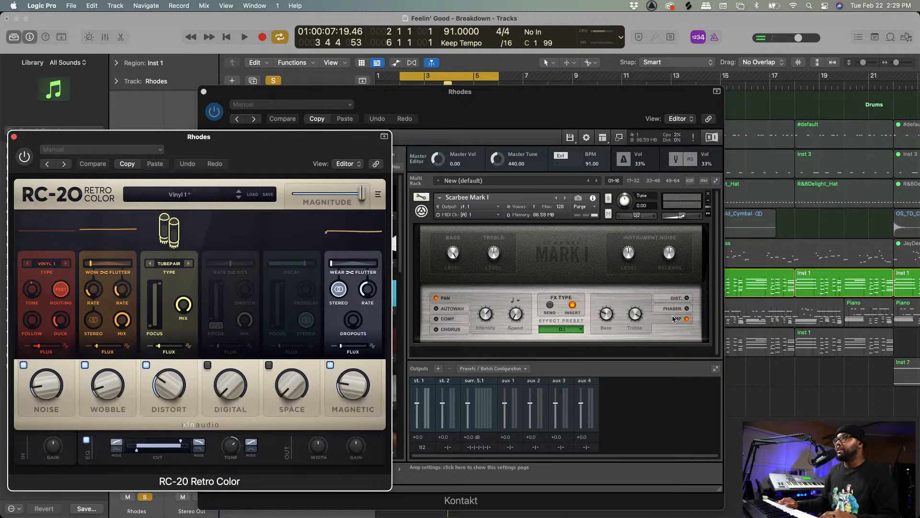
pyautogui.moveTo(267, 143); pyautogui.dragTo(512, 110)
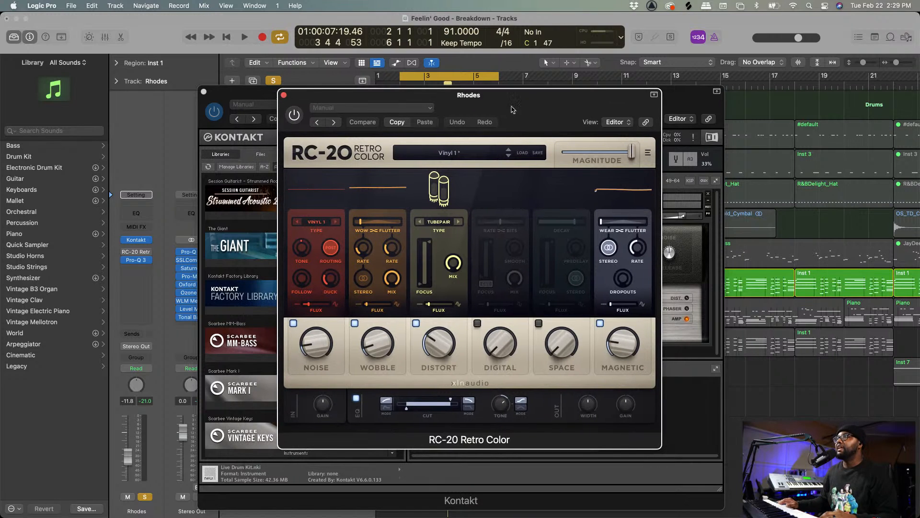
pyautogui.click(295, 118)
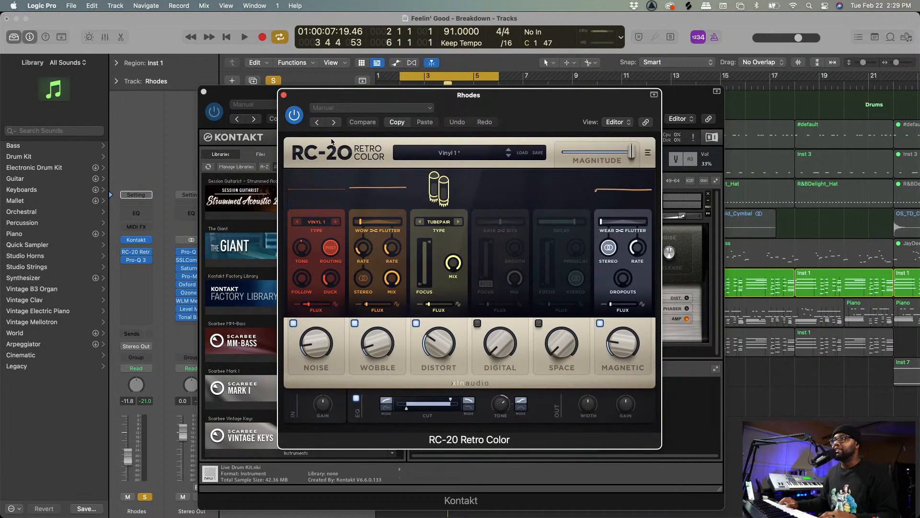
pyautogui.press('space')
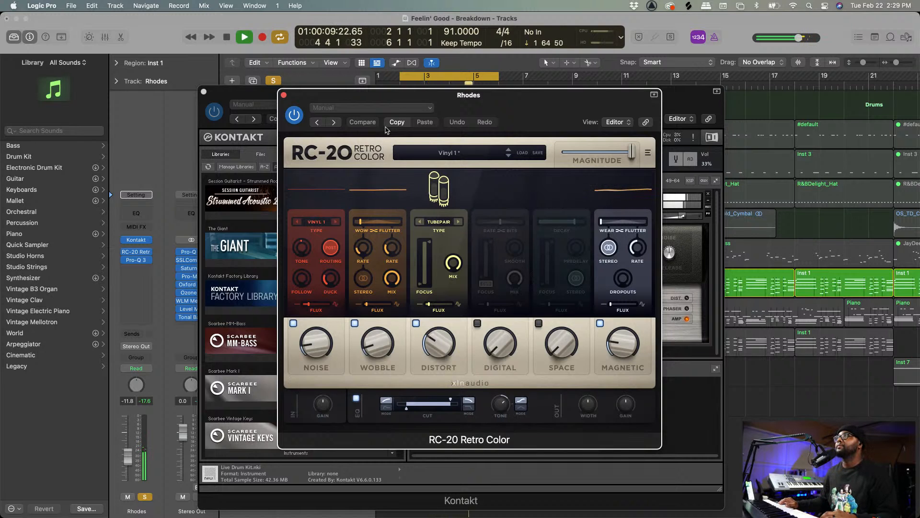
pyautogui.press('space')
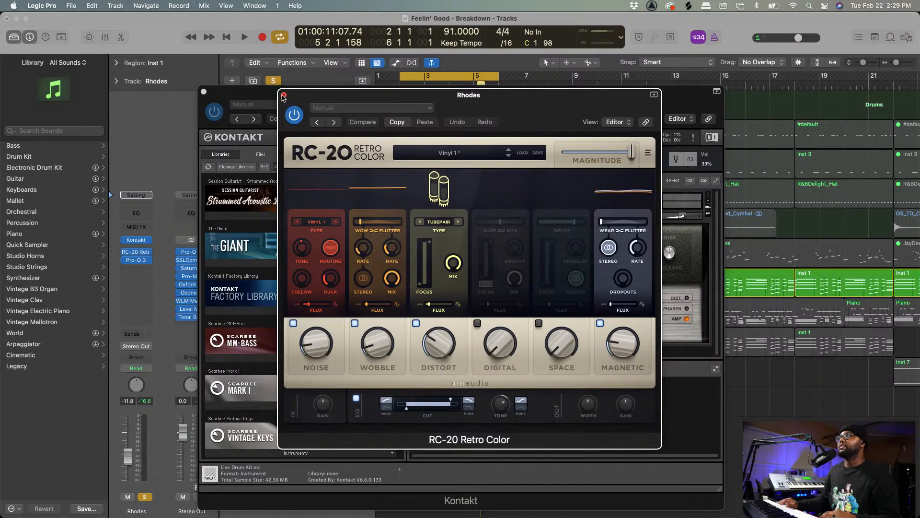
pyautogui.click(283, 96)
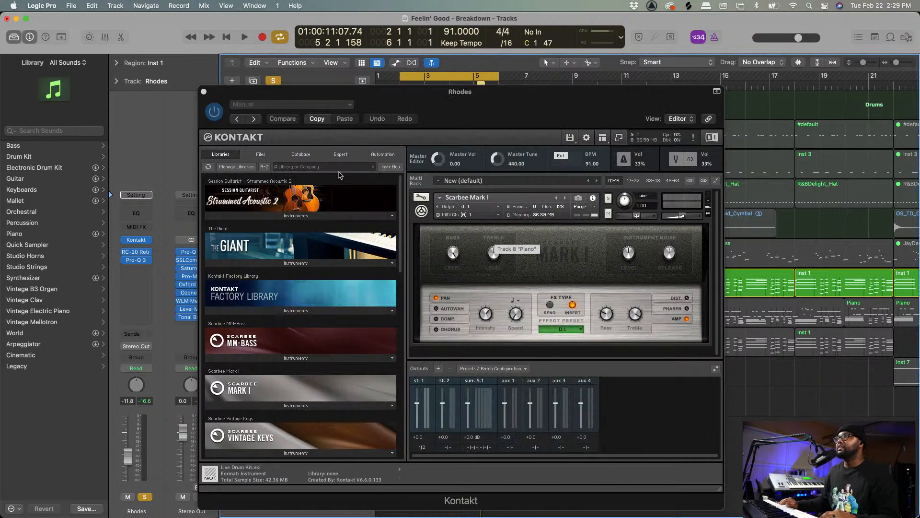
# Browse the Kontakt library list, close the instrument, and turn off solo on the Rhodes track.
pyautogui.click(617, 362)
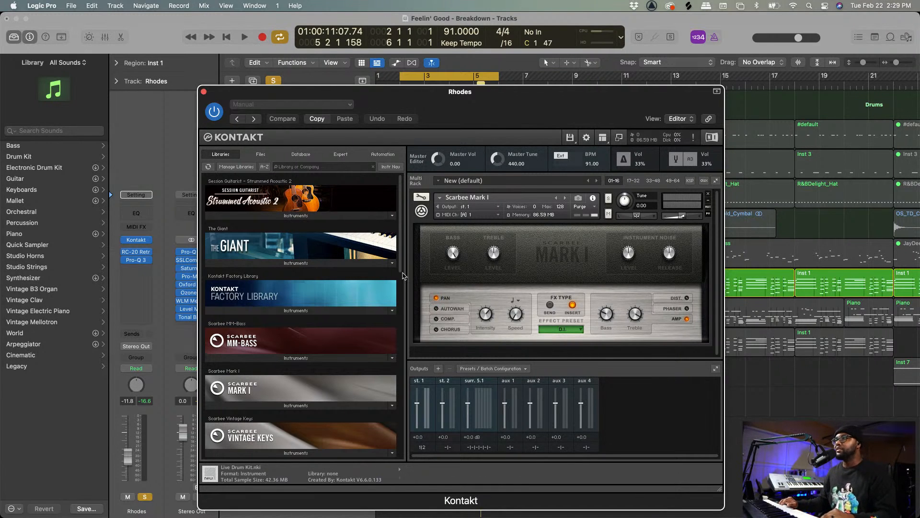
pyautogui.scroll(-10, 314, 358)
pyautogui.scroll(10, 314, 358)
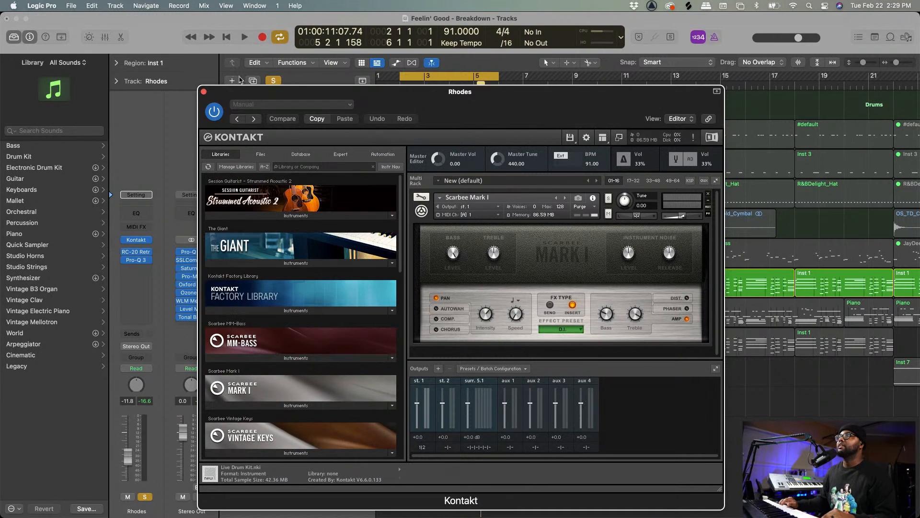
pyautogui.click(204, 92)
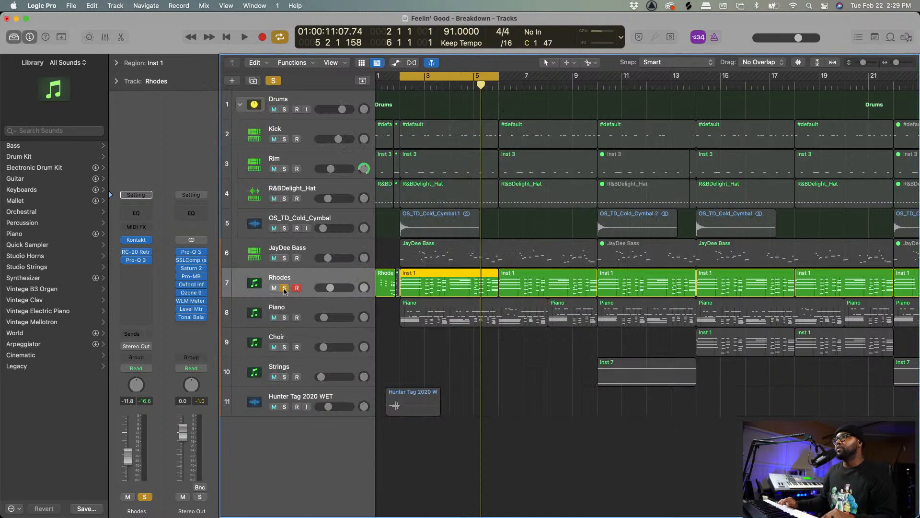
pyautogui.click(284, 288)
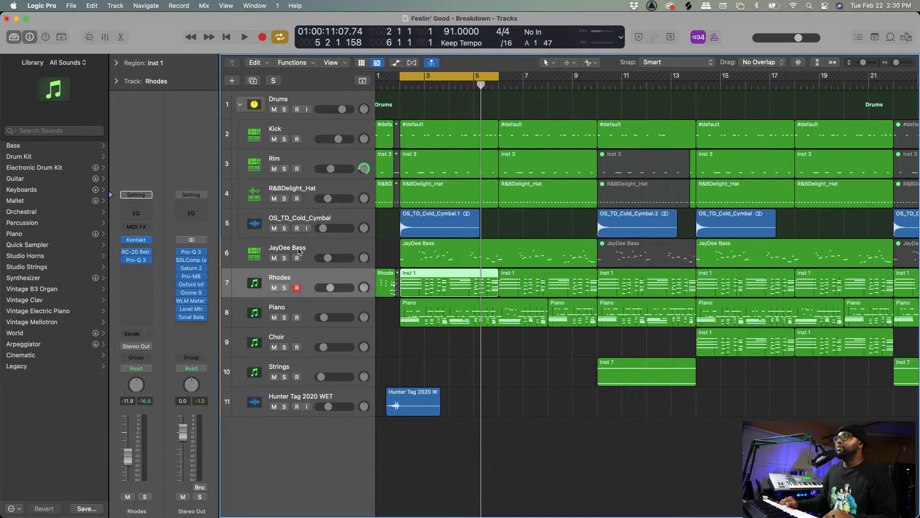
# Select the JayDee Bass track, audition its part in solo, and turn the solo off.
pyautogui.click(298, 250)
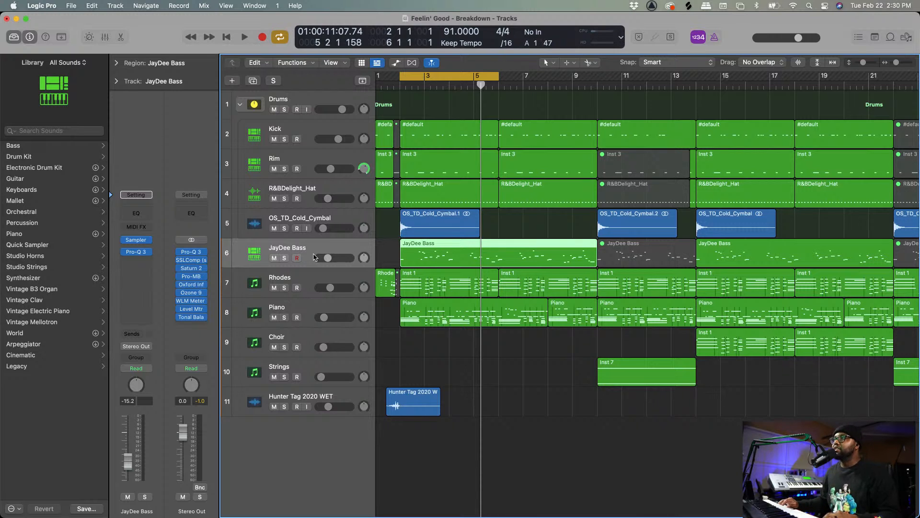
pyautogui.click(284, 258)
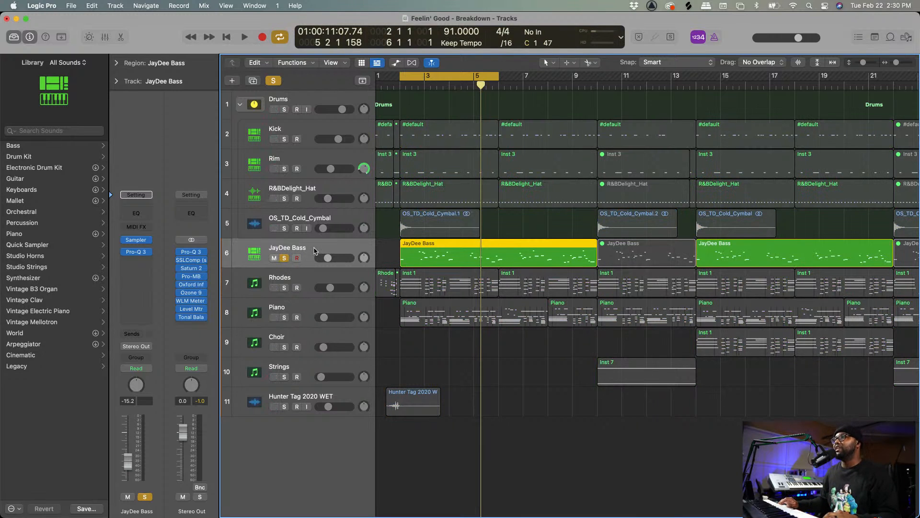
pyautogui.press('space')
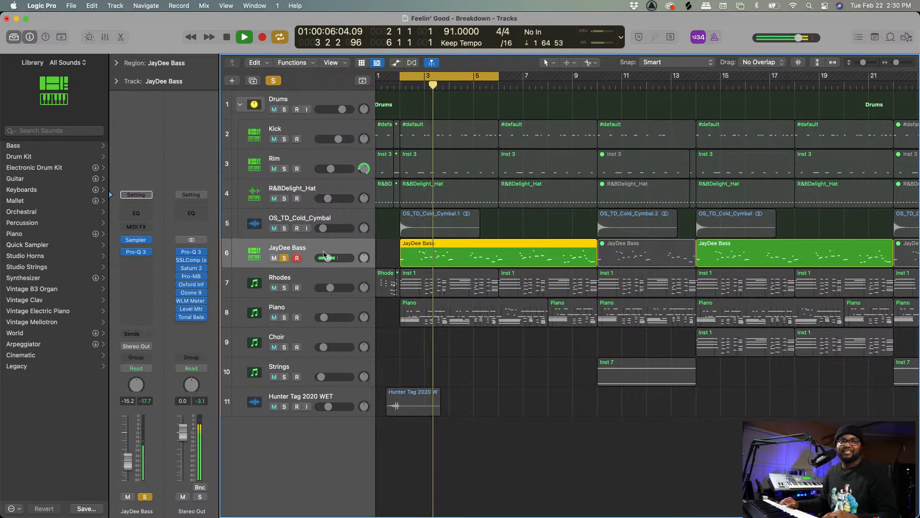
pyautogui.press('space')
pyautogui.click(284, 258)
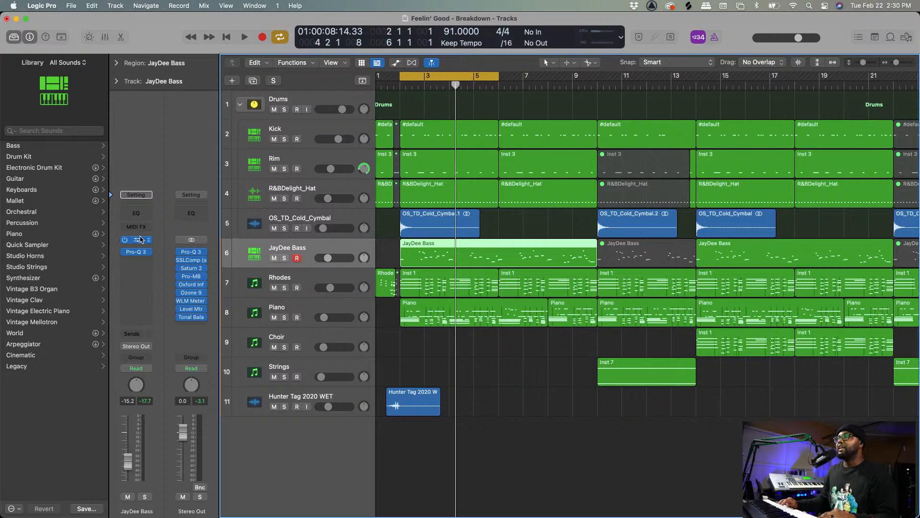
# Open the JayDee Bass track's Sampler to examine its pitch tuning, and play the loop briefly with the full mix.
pyautogui.click(137, 241)
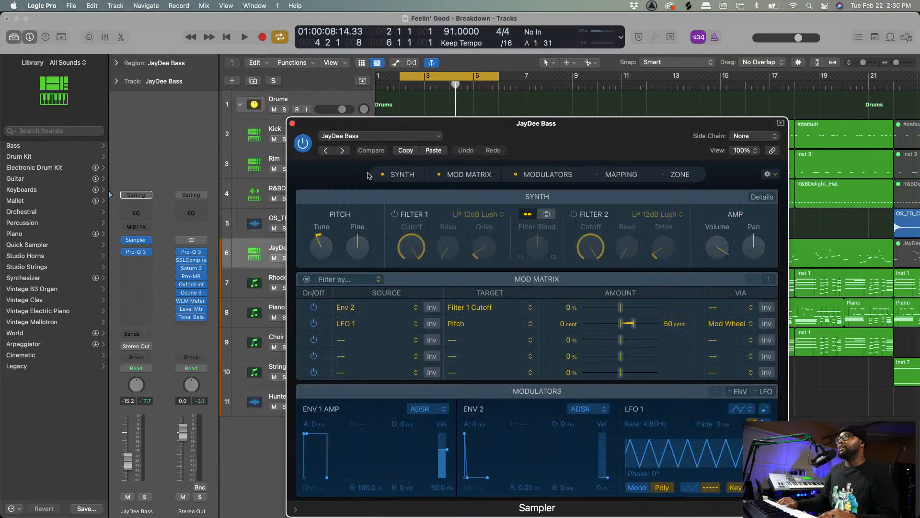
pyautogui.moveTo(570, 142); pyautogui.dragTo(531, 92)
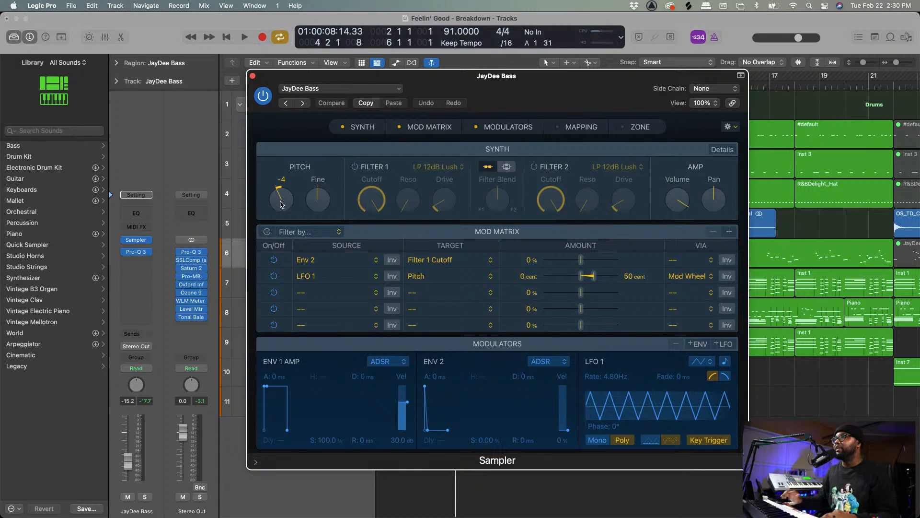
pyautogui.press('space')
pyautogui.press('space')
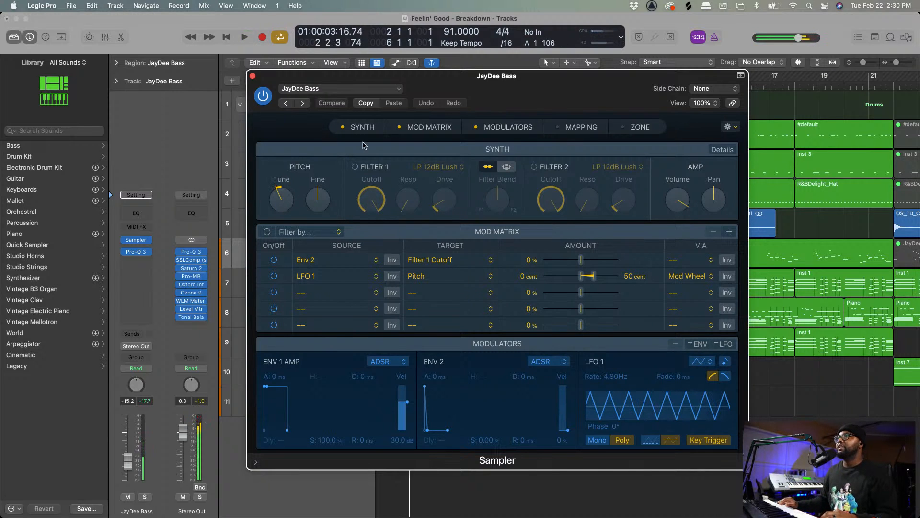
# Solo the JayDee Bass to hear it with its Sampler open, close the Sampler, and turn off solo.
pyautogui.moveTo(400, 97); pyautogui.dragTo(605, 99)
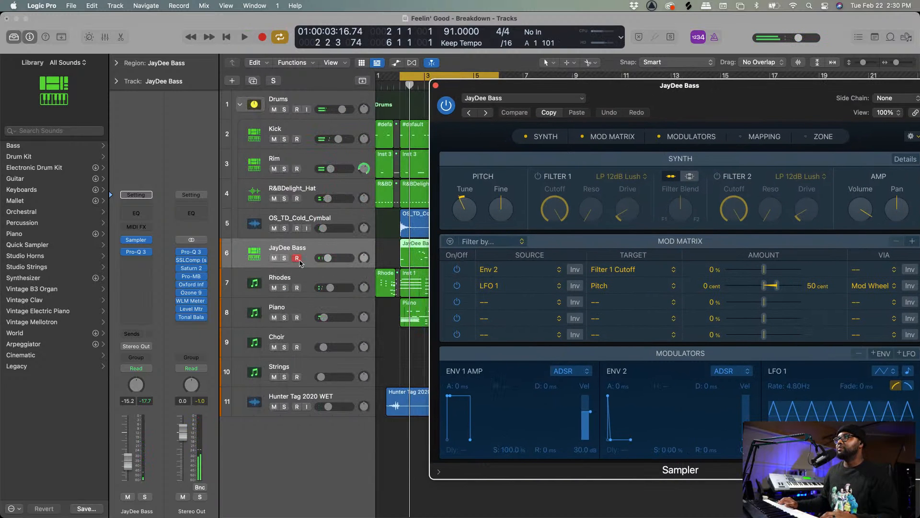
pyautogui.click(285, 258)
pyautogui.press('space')
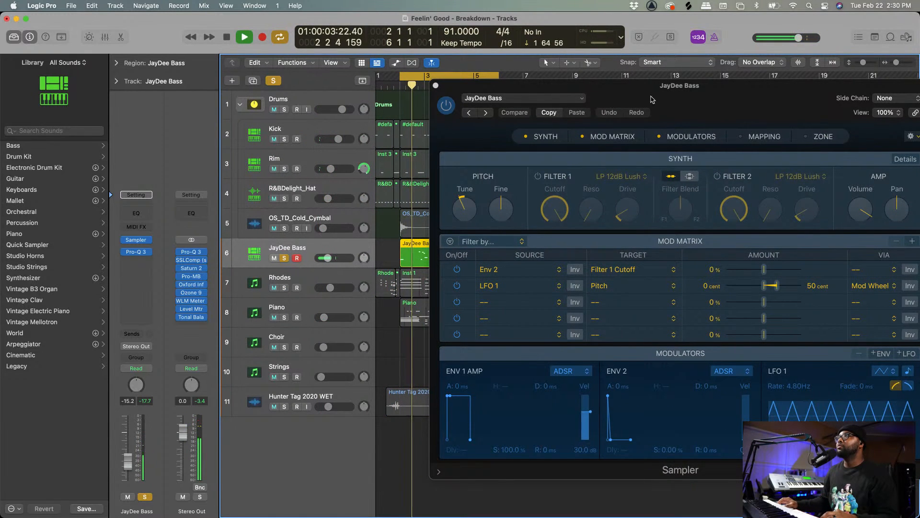
pyautogui.moveTo(666, 97); pyautogui.dragTo(579, 92)
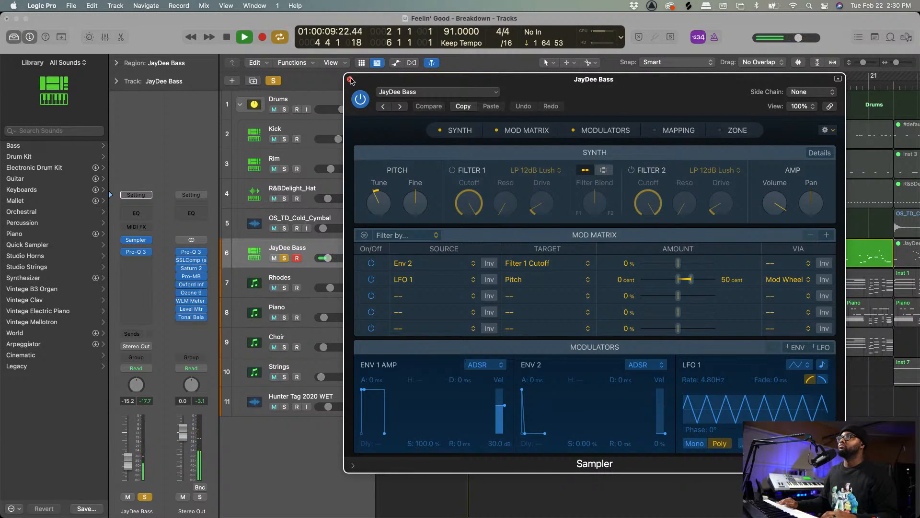
pyautogui.press('space')
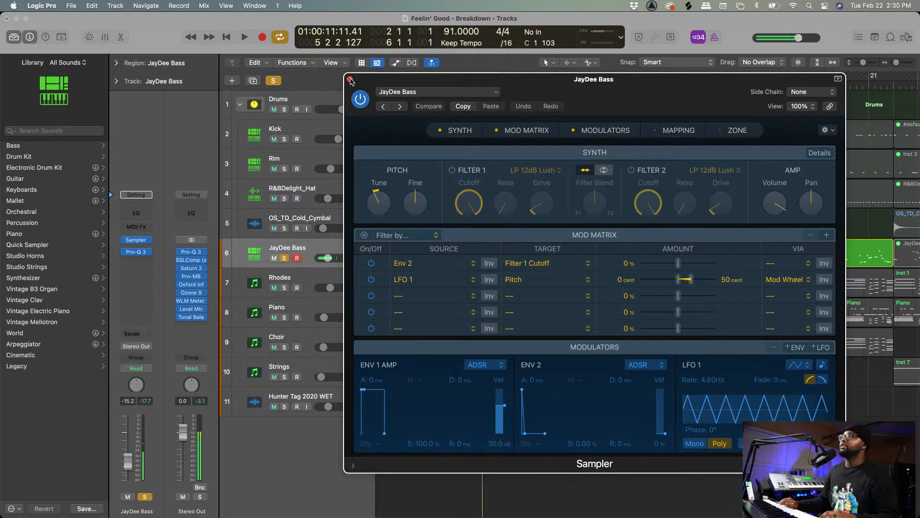
pyautogui.click(350, 79)
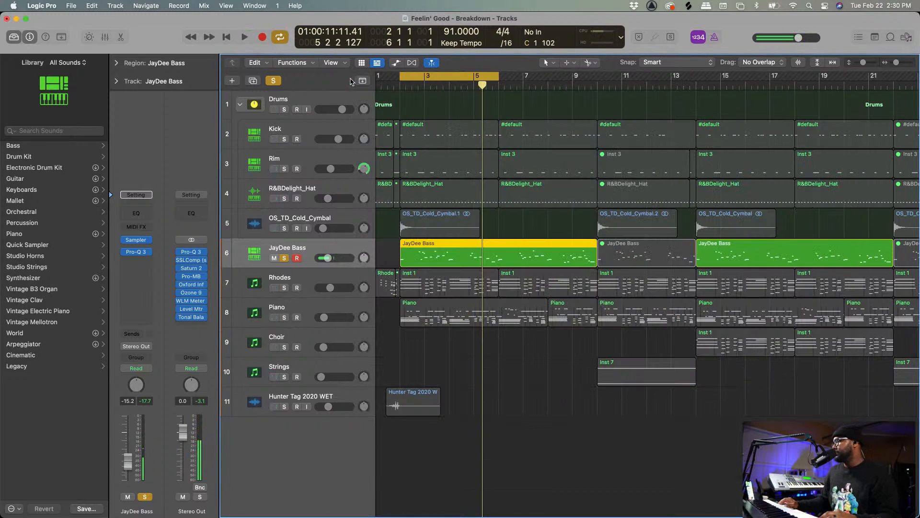
pyautogui.click(285, 258)
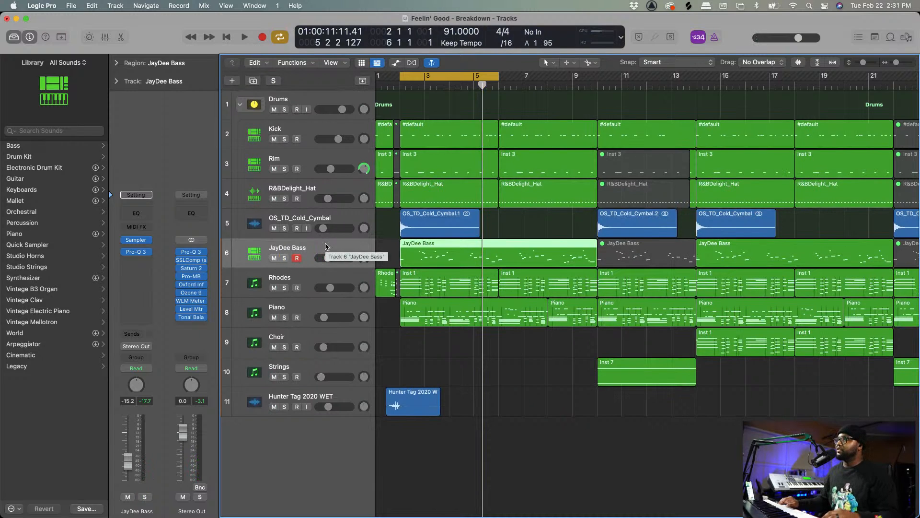
# Solo the Drums stack, play the loop, and select the Kick track.
pyautogui.click(283, 109)
pyautogui.press('space')
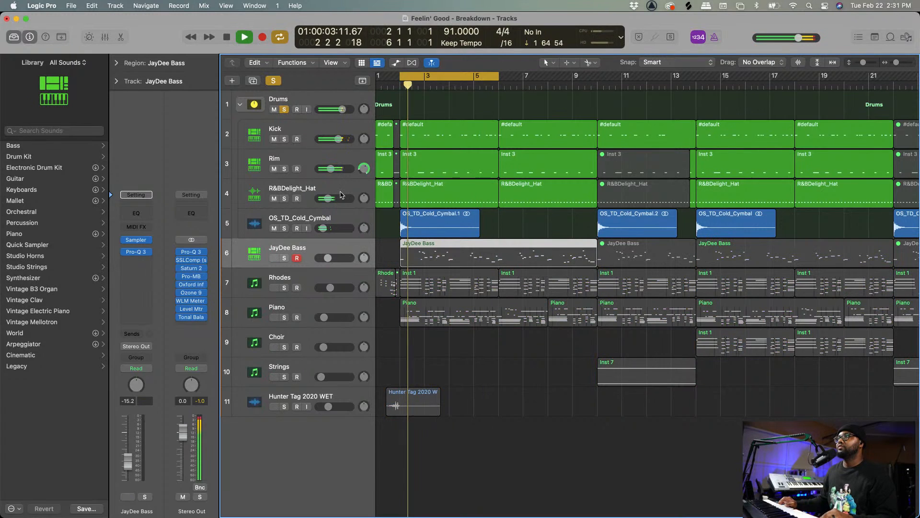
pyautogui.click(299, 133)
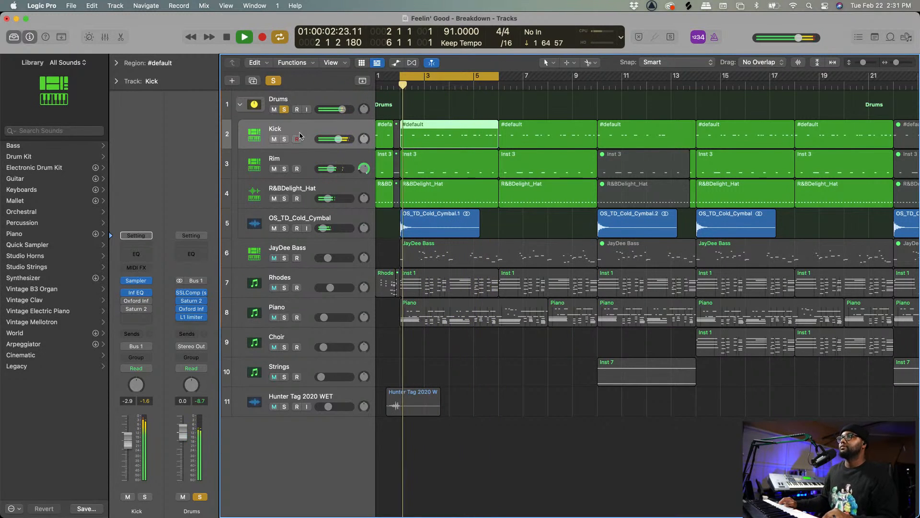
# Turn off the Drums stack's solo, solo the Kick track, and play its part briefly.
pyautogui.press('space')
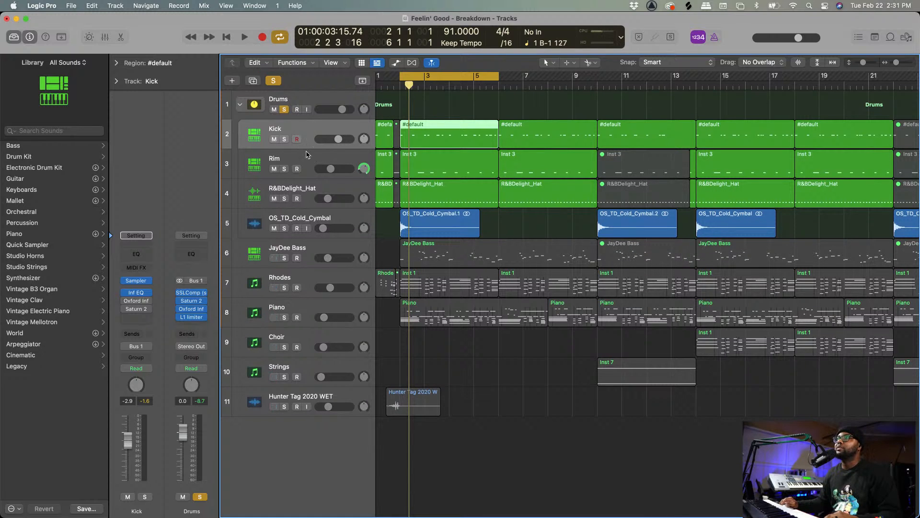
pyautogui.click(285, 109)
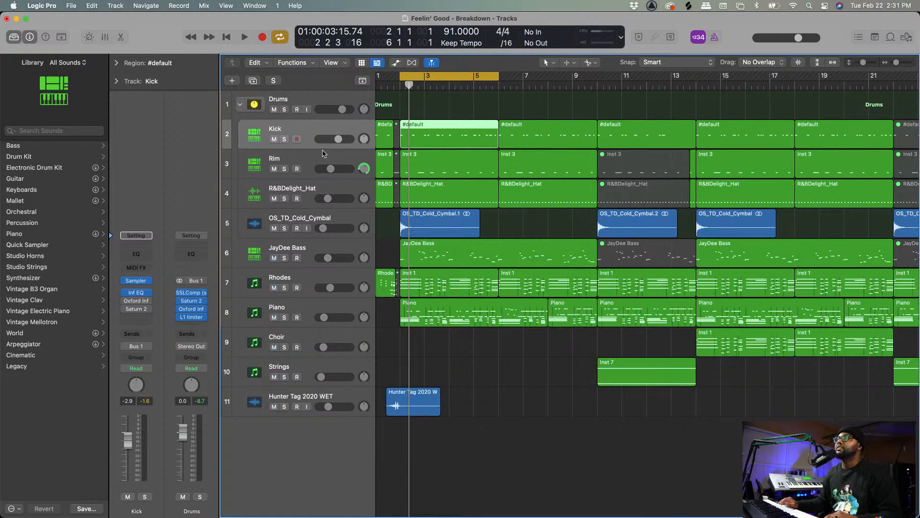
pyautogui.click(305, 160)
pyautogui.click(309, 136)
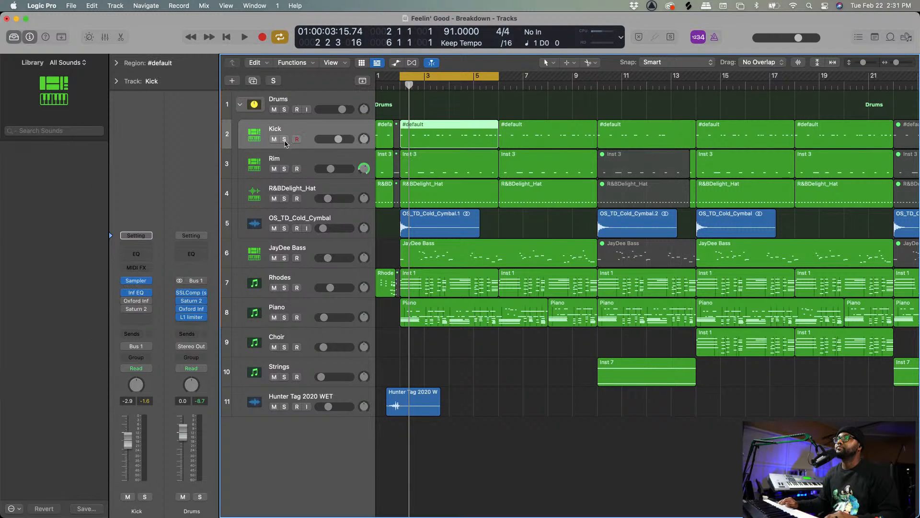
pyautogui.click(285, 140)
pyautogui.press('space')
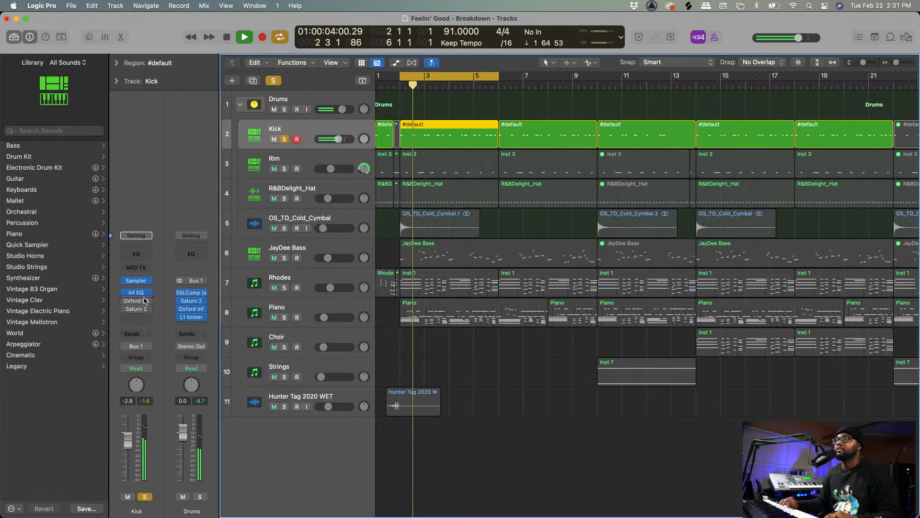
pyautogui.press('space')
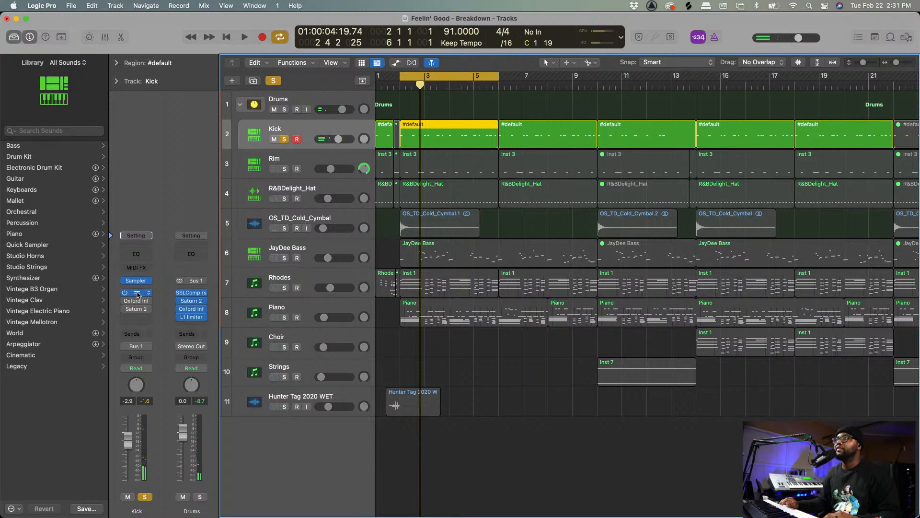
# Open the Kick's Inf EQ and play the loop to examine its low cut and two boost bands.
pyautogui.click(137, 294)
pyautogui.press('space')
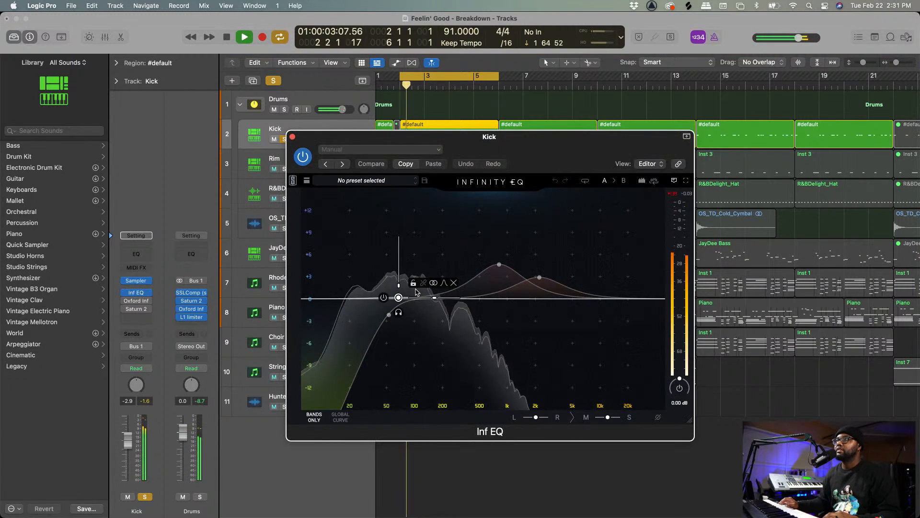
pyautogui.moveTo(399, 297); pyautogui.dragTo(390, 314)
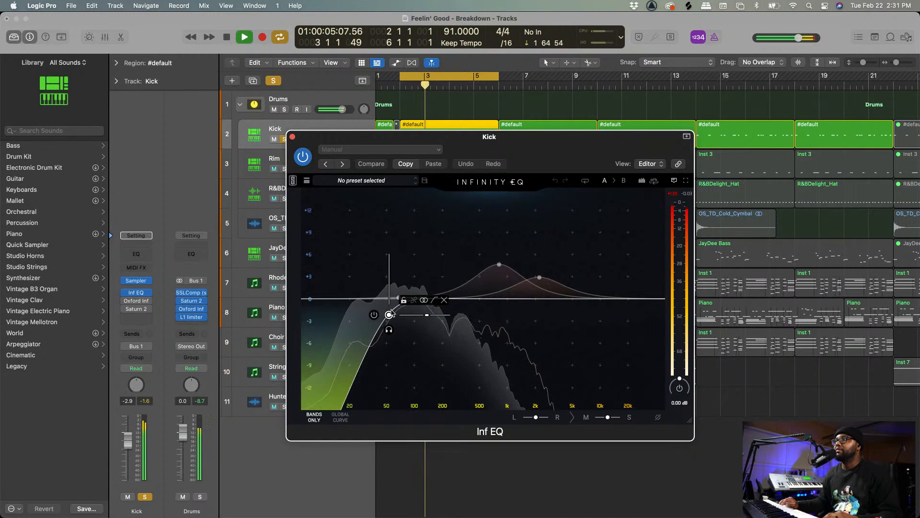
pyautogui.click(499, 265)
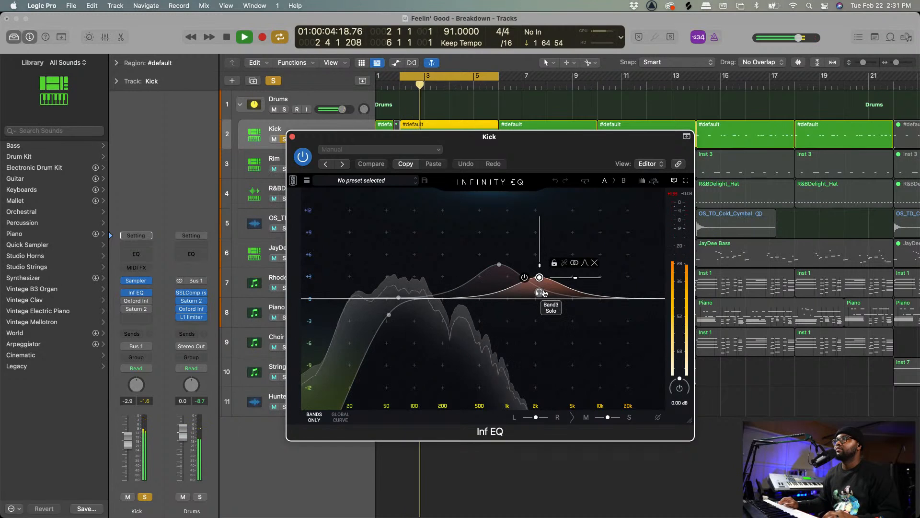
pyautogui.press('space')
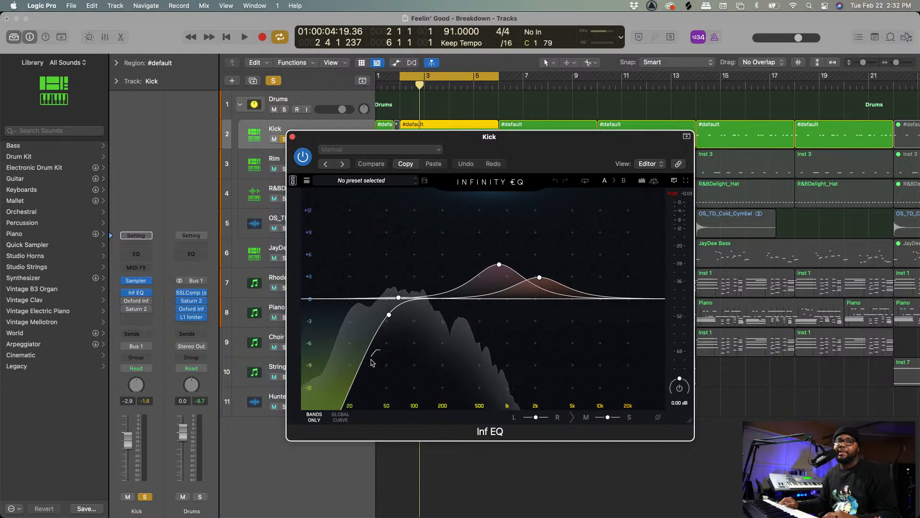
pyautogui.click(400, 320)
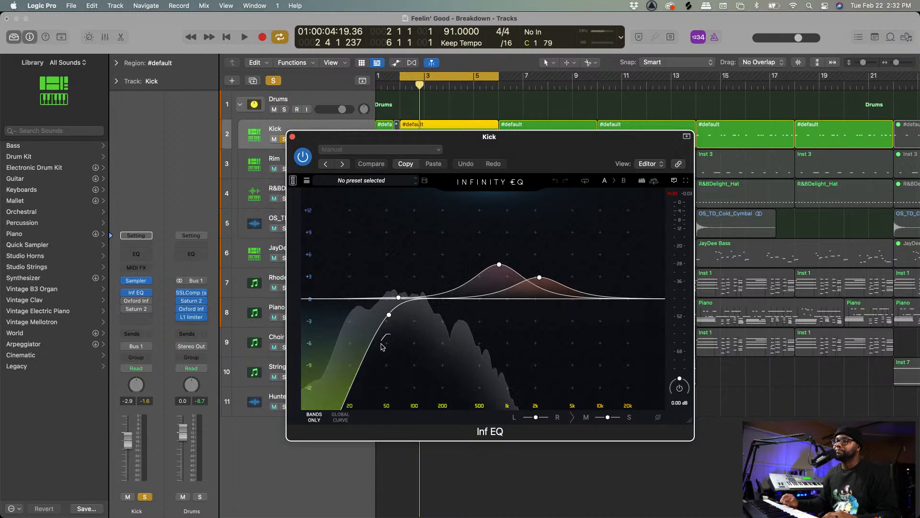
pyautogui.moveTo(400, 314)
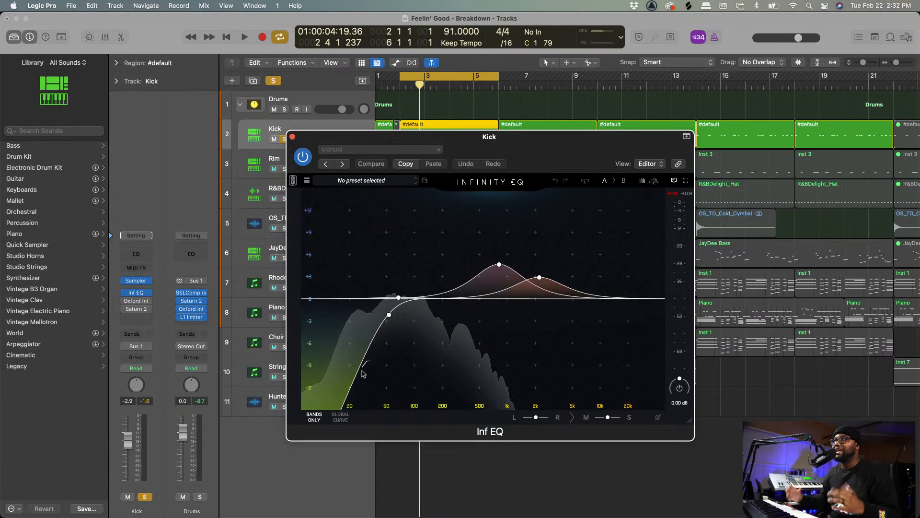
# Play the kick, audition the EQ's Band 2 boost in isolation, and turn the band solo off.
pyautogui.press('space')
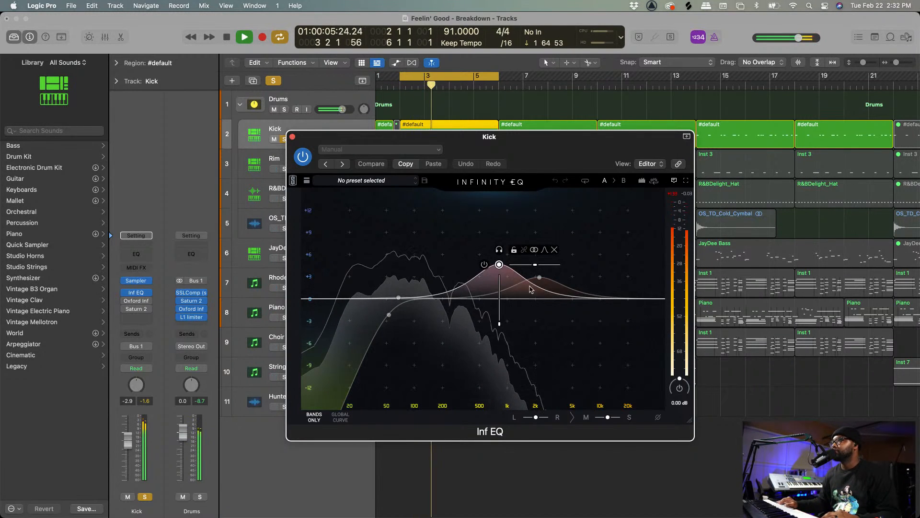
pyautogui.moveTo(539, 291)
pyautogui.moveTo(499, 272)
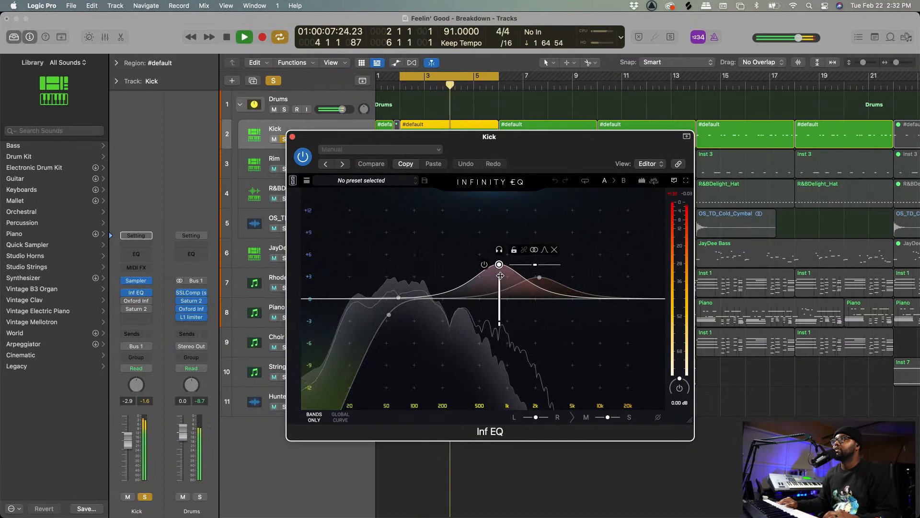
pyautogui.press('space')
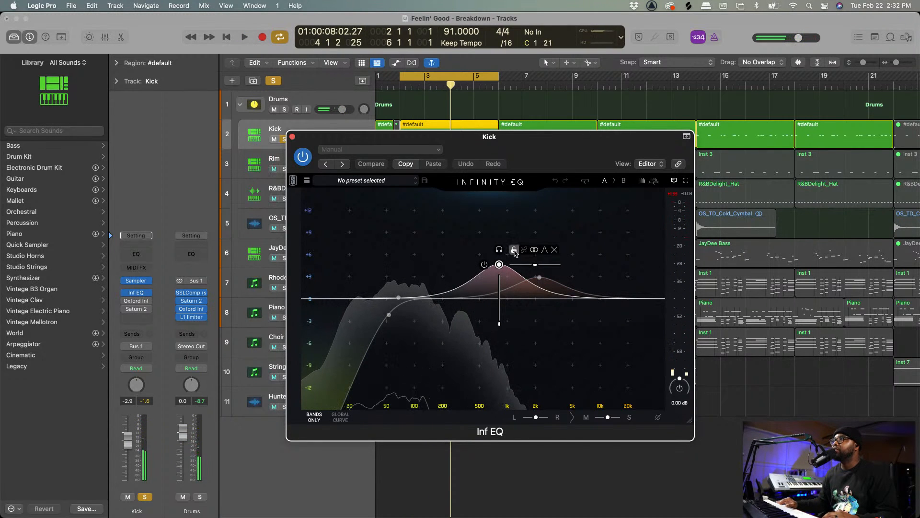
pyautogui.click(500, 250)
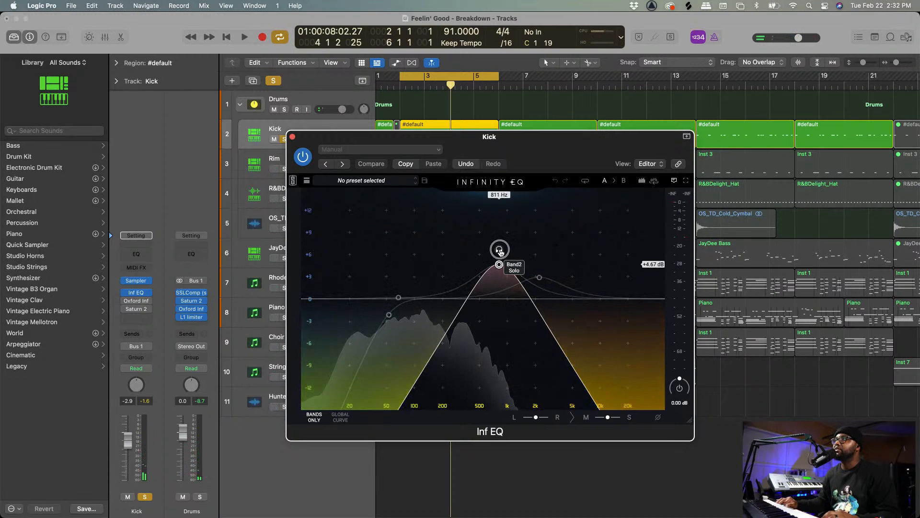
pyautogui.press('space')
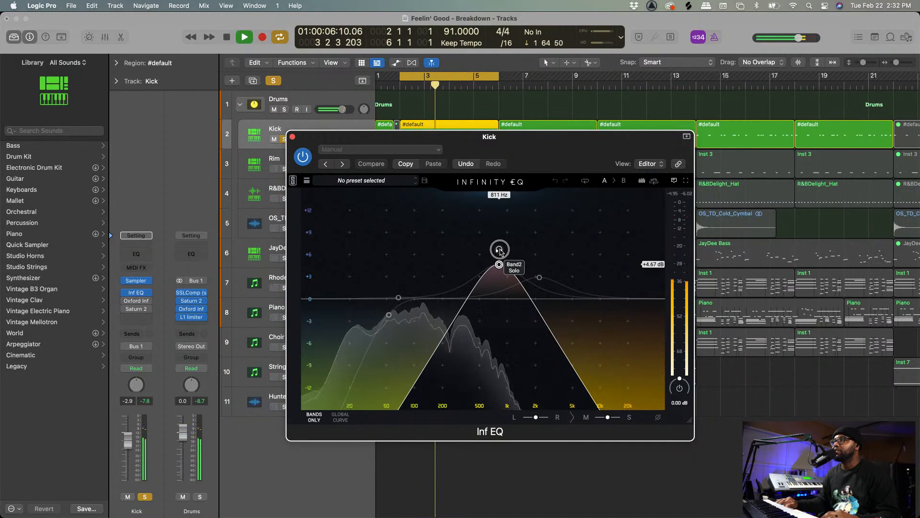
pyautogui.click(500, 250)
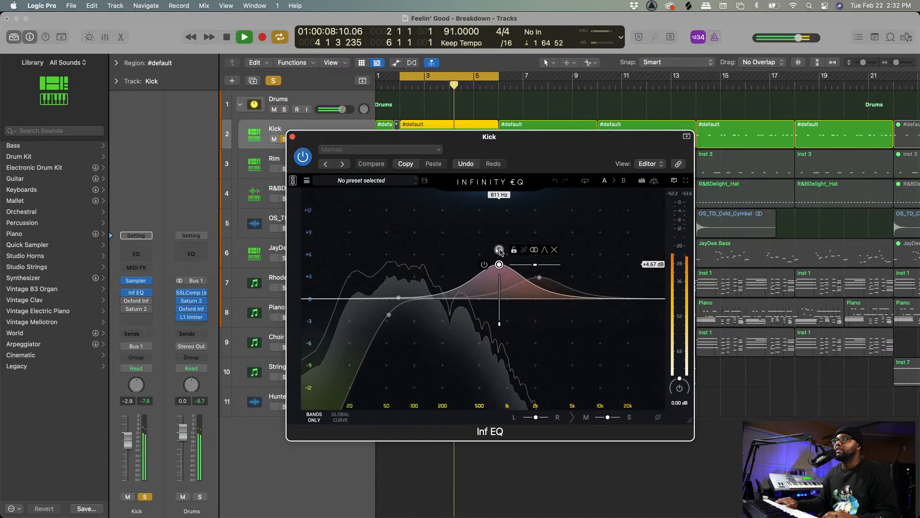
pyautogui.moveTo(542, 265)
pyautogui.press('space')
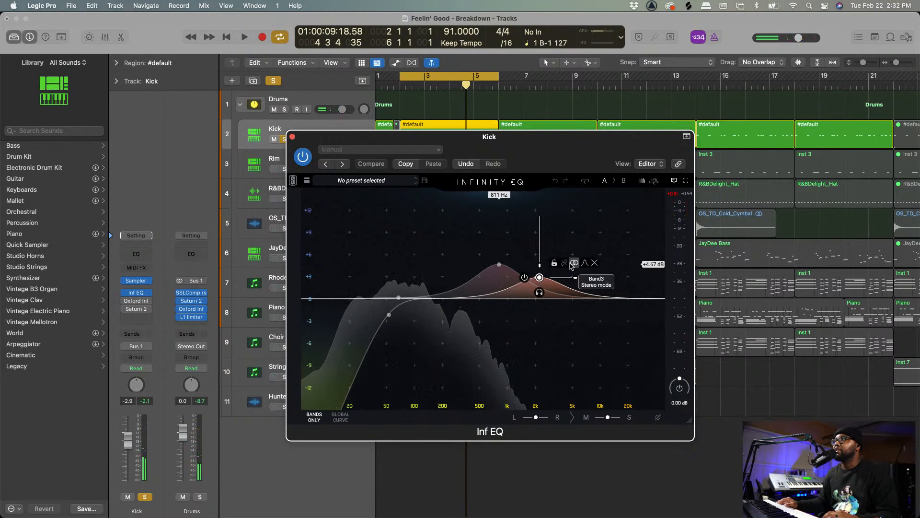
# Audition the Kick EQ's Band 3 boost in isolation, turn the band solo off, and stop playback.
pyautogui.moveTo(539, 277); pyautogui.dragTo(540, 278)
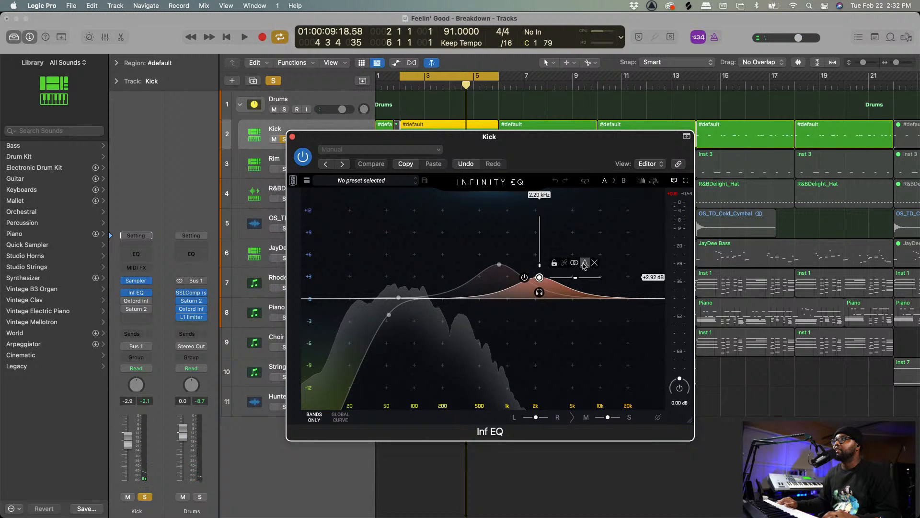
pyautogui.click(539, 292)
pyautogui.press('space')
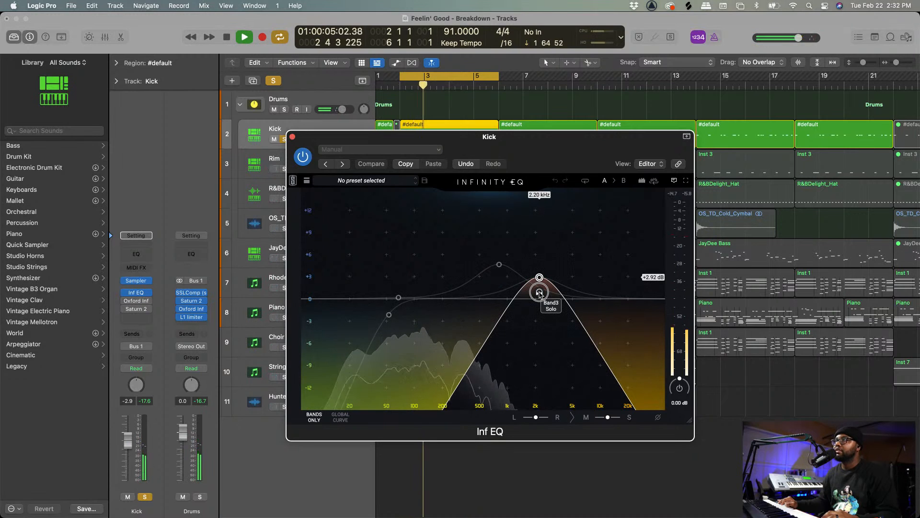
pyautogui.click(539, 292)
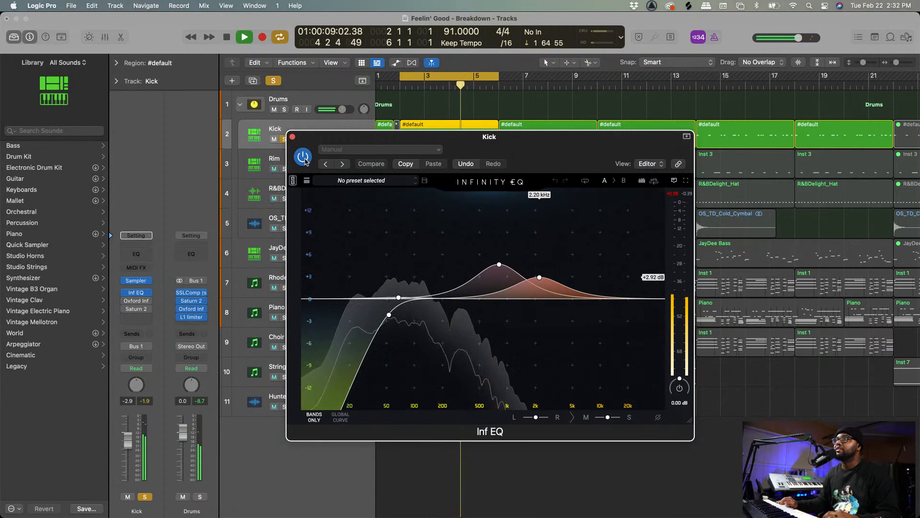
pyautogui.press('space')
# Play the kick with the Inf EQ bypassed, and play it again with the EQ re-enabled to compare.
pyautogui.click(303, 157)
pyautogui.press('space')
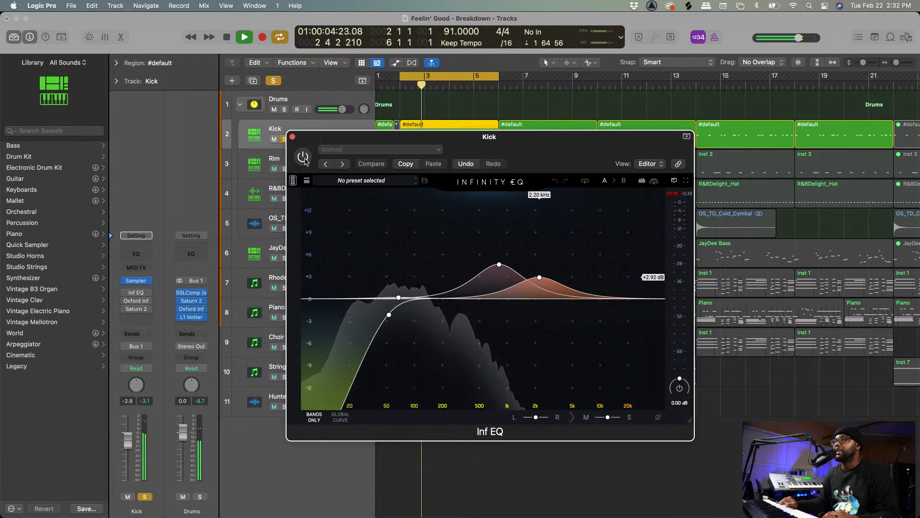
pyautogui.press('space')
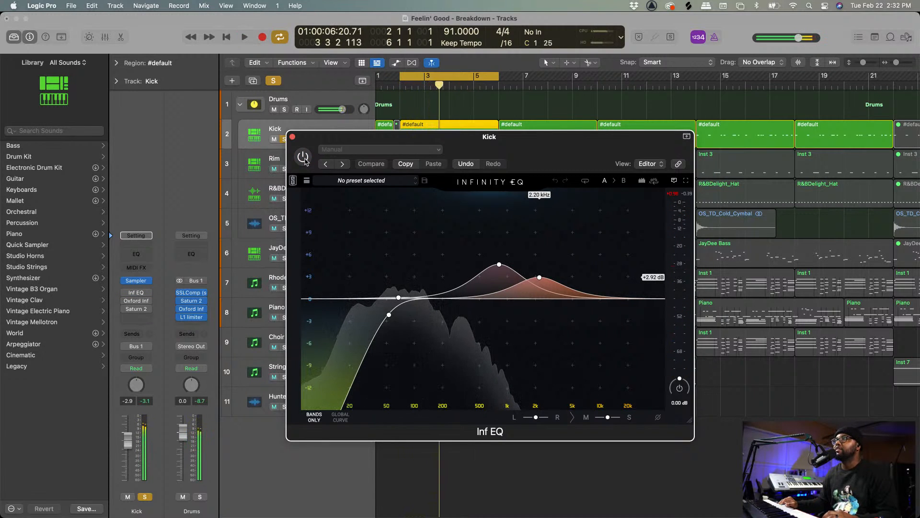
pyautogui.click(304, 158)
pyautogui.press('space')
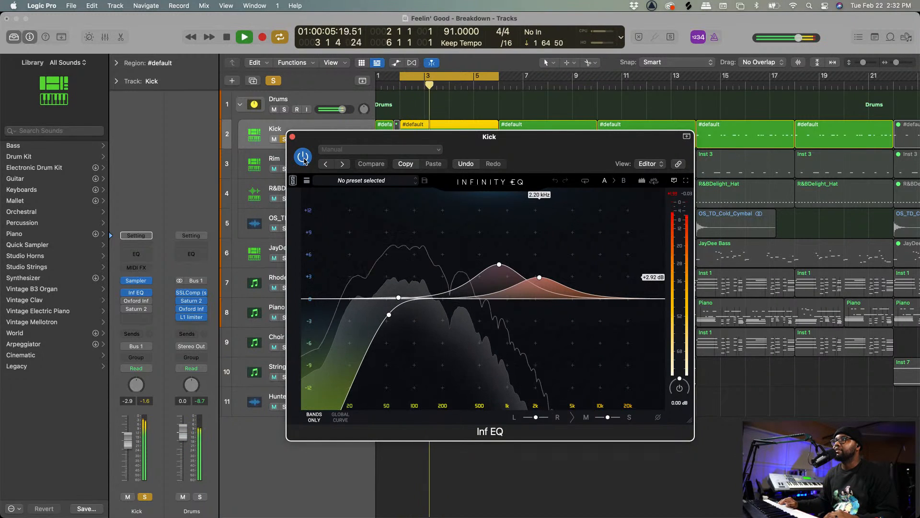
pyautogui.press('space')
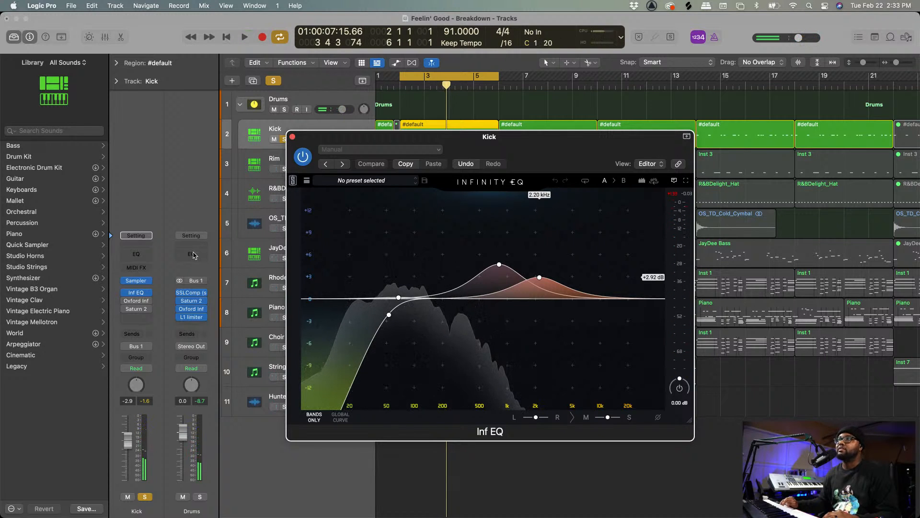
# Close the Kick's EQ and switch the solo from the Kick to the Rim track.
pyautogui.click(293, 138)
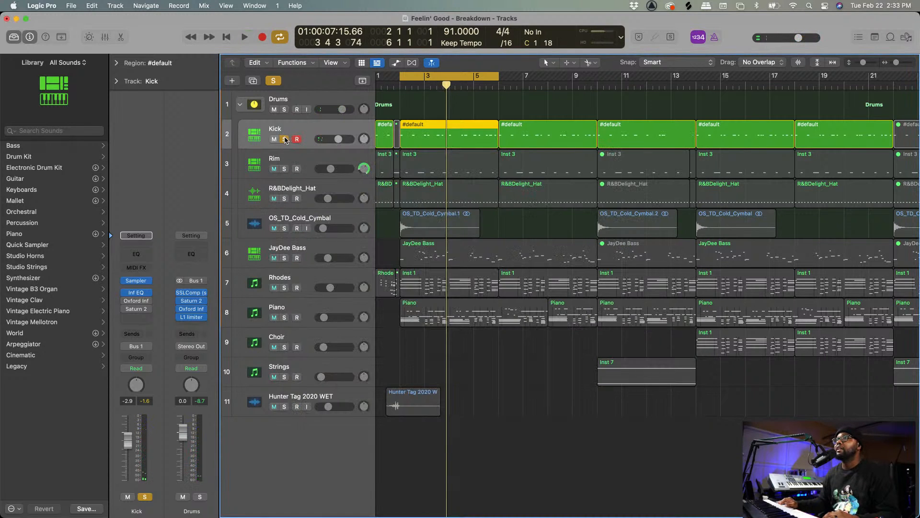
pyautogui.click(284, 139)
pyautogui.click(284, 163)
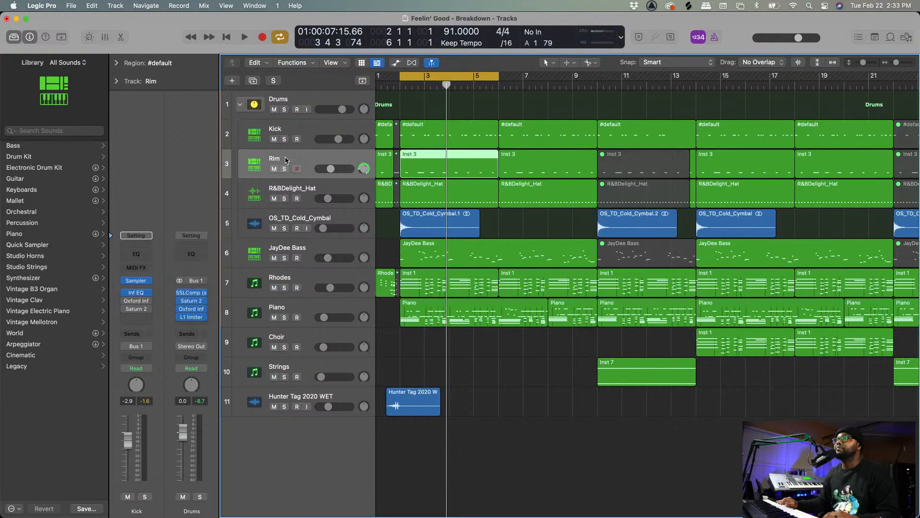
pyautogui.click(283, 169)
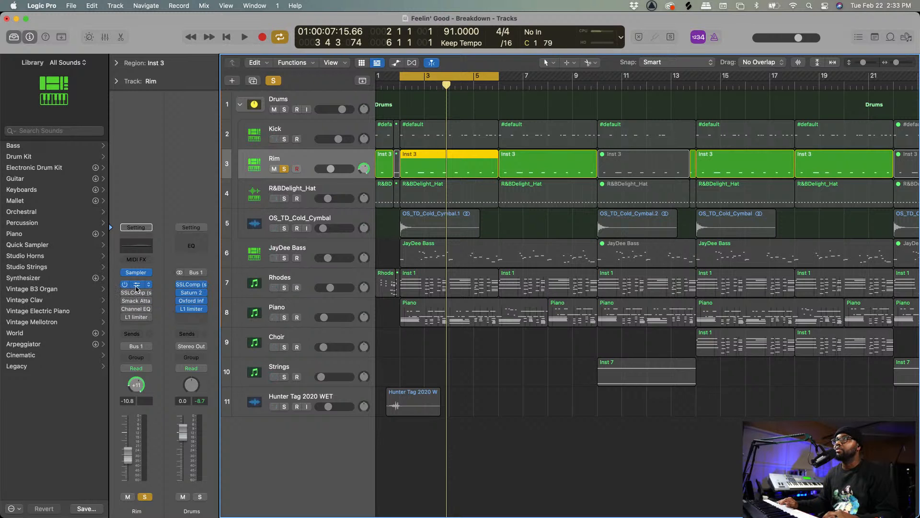
# Open the Rim's Pro-Q 3, play the loop to examine its filter curve, and close the EQ.
pyautogui.click(136, 286)
pyautogui.press('space')
pyautogui.moveTo(431, 282)
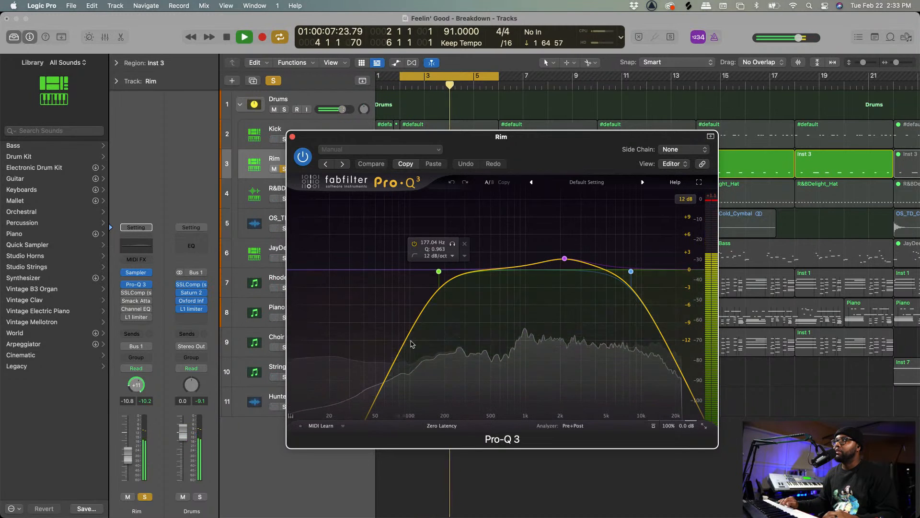
pyautogui.moveTo(537, 273)
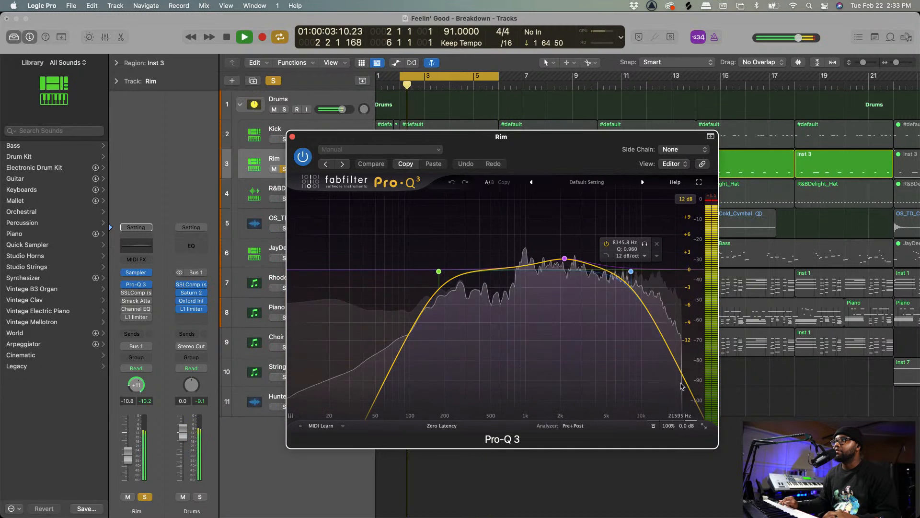
pyautogui.click(293, 137)
pyautogui.press('space')
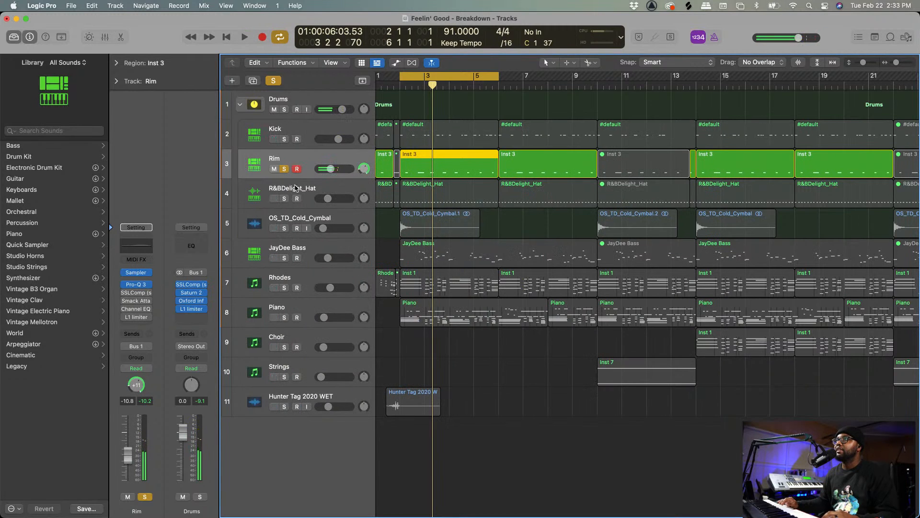
# Turn off the Rim's solo and solo the R&BDelight_Hat track instead.
pyautogui.click(284, 168)
pyautogui.click(293, 192)
pyautogui.click(284, 198)
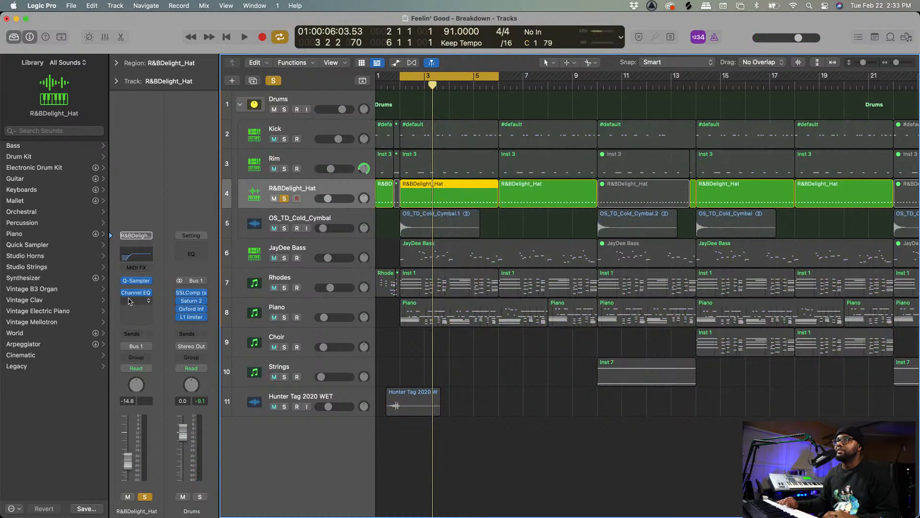
# Open the R&BDelight_Hat's Channel EQ to examine its low cut, play the loop, and close the EQ.
pyautogui.click(137, 294)
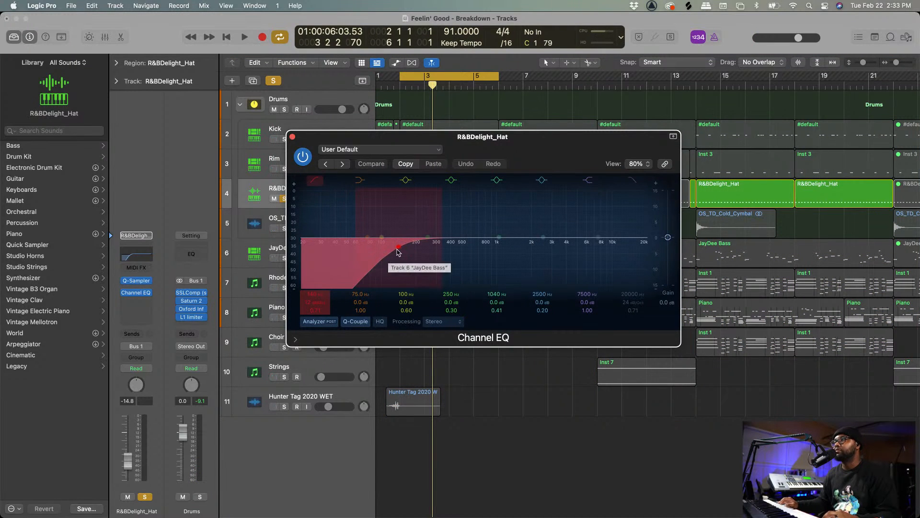
pyautogui.press('space')
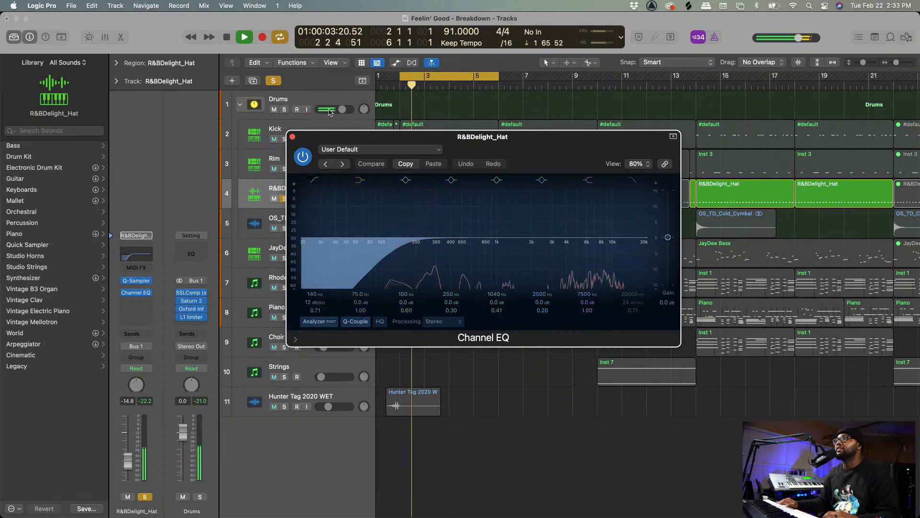
pyautogui.press('space')
pyautogui.click(292, 136)
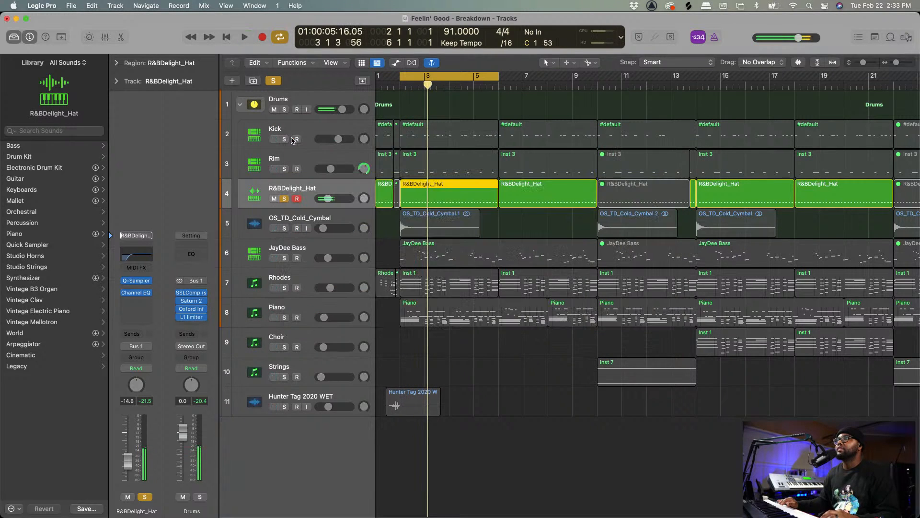
# Turn off the R&BDelight_Hat's solo and select the OS_TD_Cold_Cymbal track for a closer look at its first region.
pyautogui.click(285, 199)
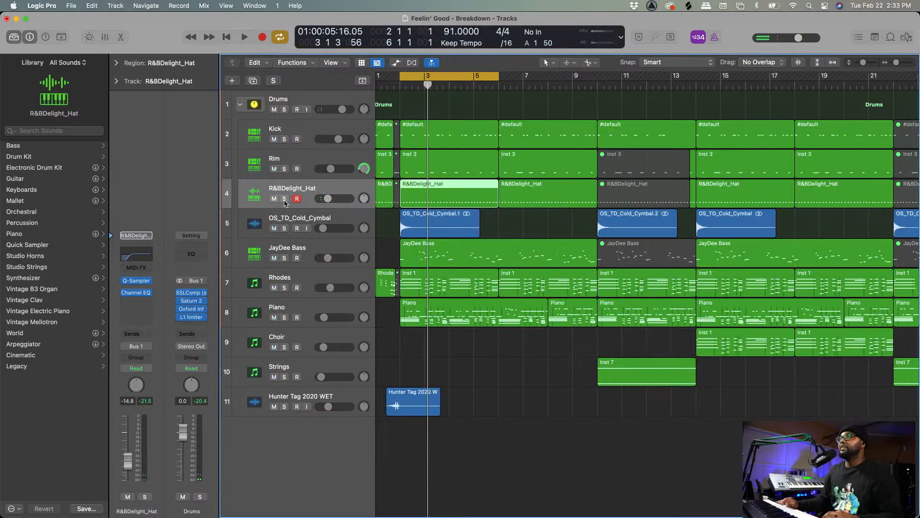
pyautogui.click(316, 216)
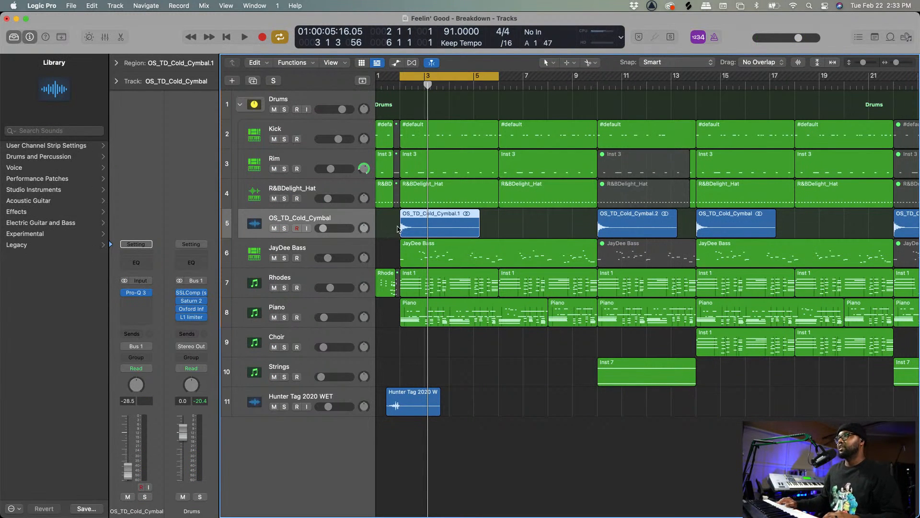
pyautogui.scroll(5, 398, 229)
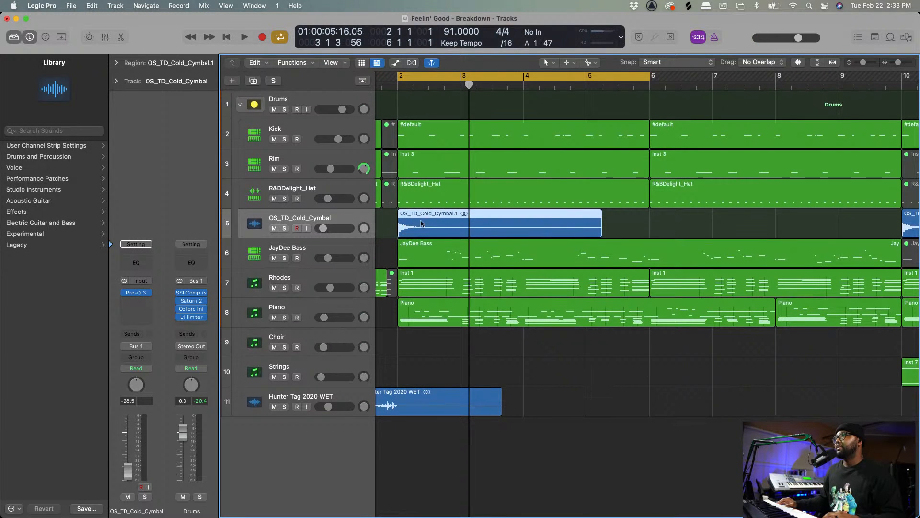
pyautogui.scroll(4, 440, 222)
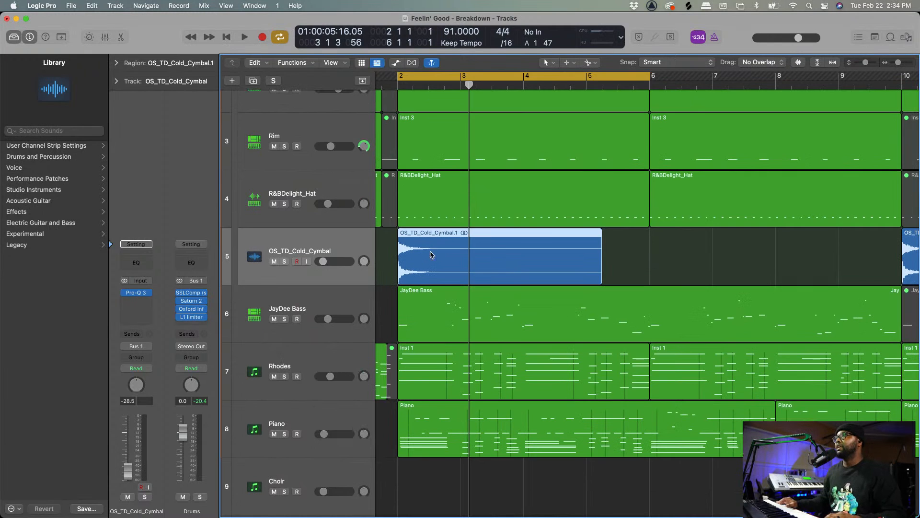
# Play the loop with the OS_TD_Cold_Cymbal soloed, then remove its solo and stop playback.
pyautogui.press('space')
pyautogui.click(285, 261)
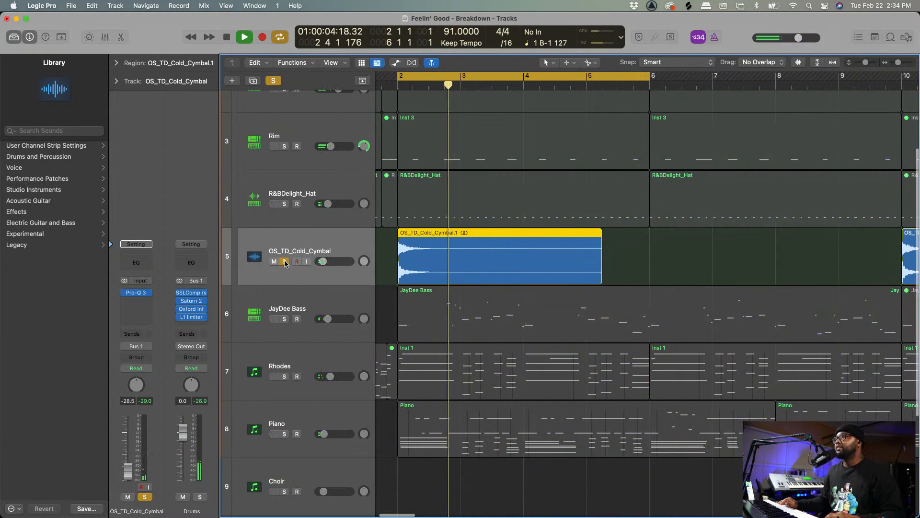
pyautogui.click(285, 261)
pyautogui.press('space')
# Select the Drums stack, bypass its Saturn 2, Oxford Inflator and L1 limiter, and solo it.
pyautogui.scroll(4, 347, 146)
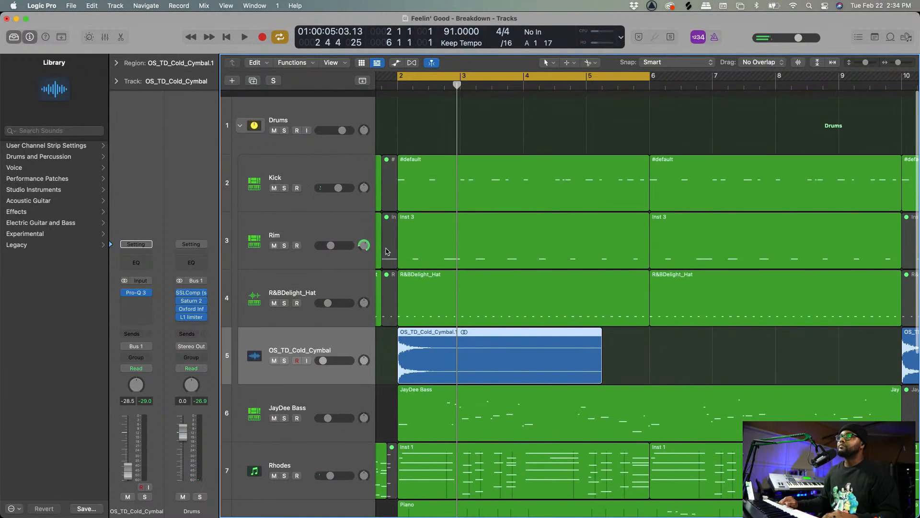
pyautogui.click(320, 105)
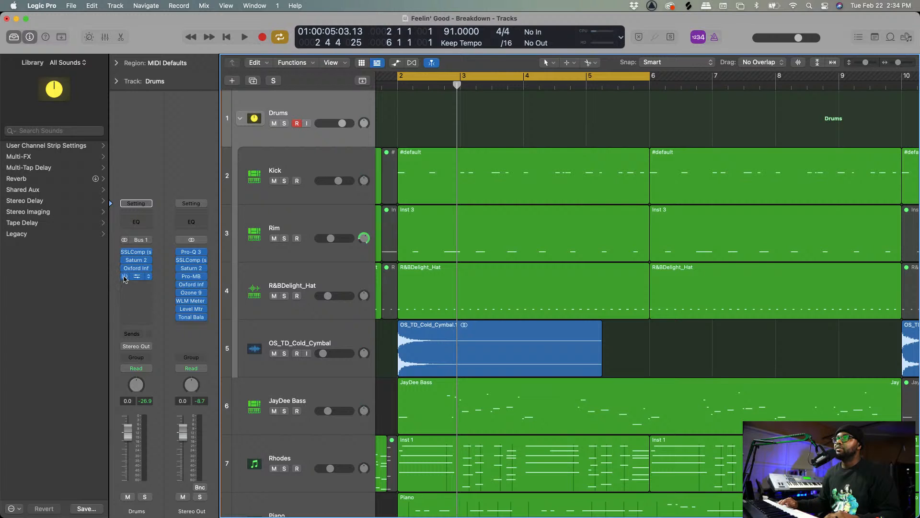
pyautogui.click(124, 270)
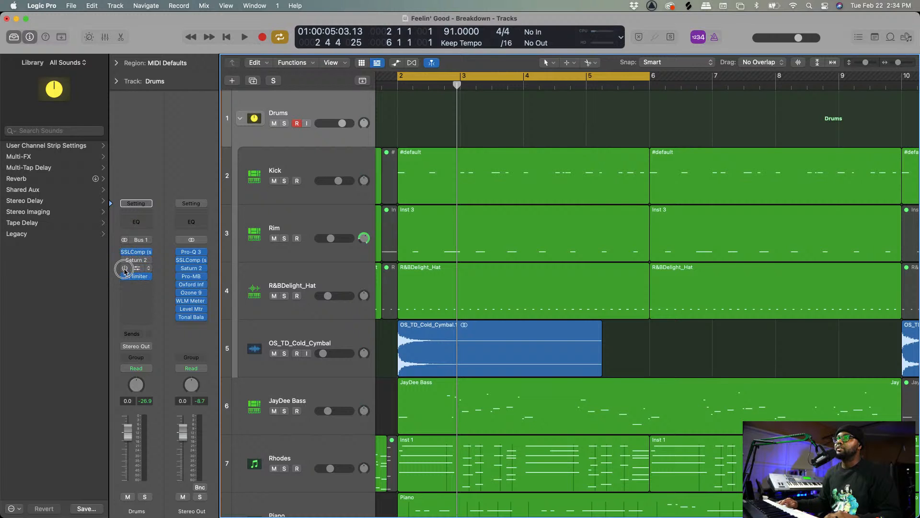
pyautogui.click(125, 276)
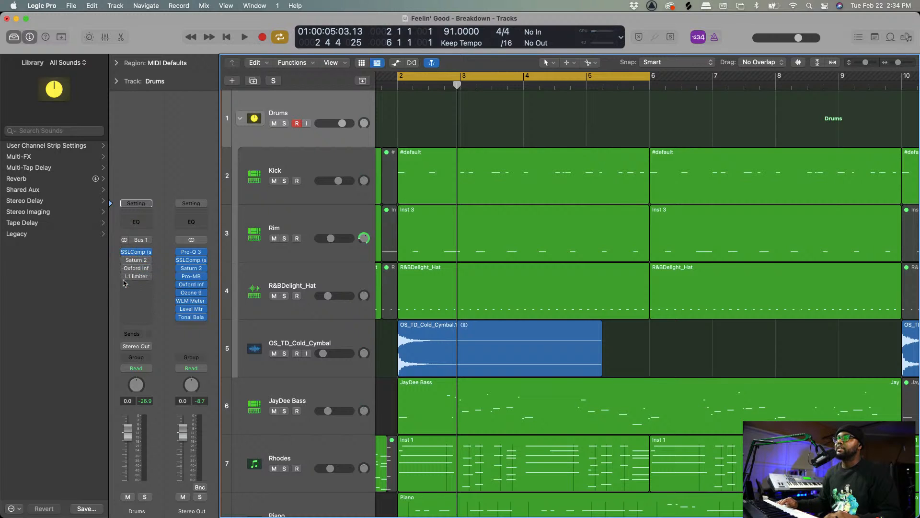
pyautogui.click(285, 123)
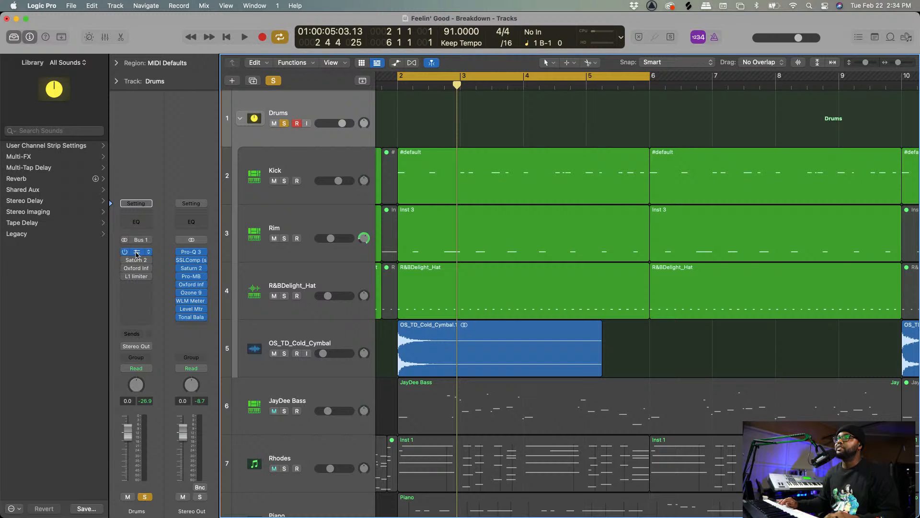
# Open the SSLComp on the Drums stack and slightly adjust its threshold while the loop plays.
pyautogui.click(136, 252)
pyautogui.press('space')
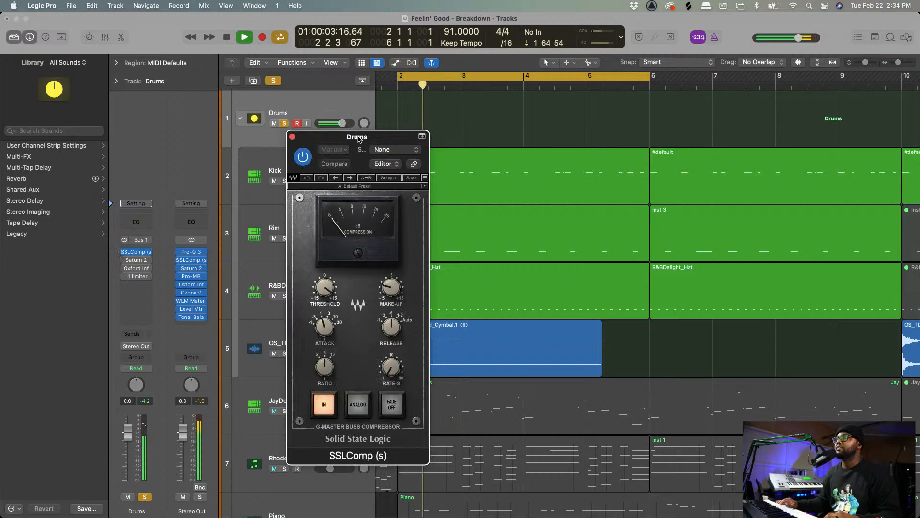
pyautogui.moveTo(355, 140); pyautogui.dragTo(390, 137)
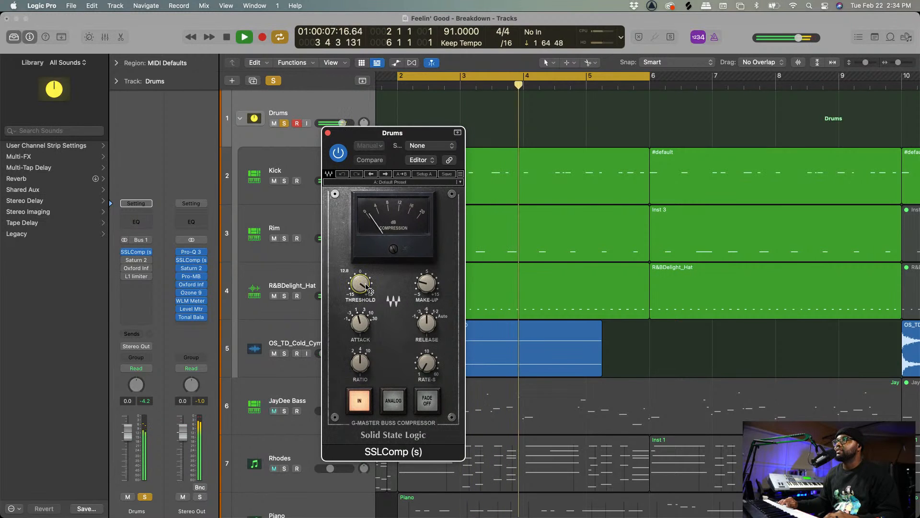
pyautogui.moveTo(365, 285); pyautogui.dragTo(366, 287)
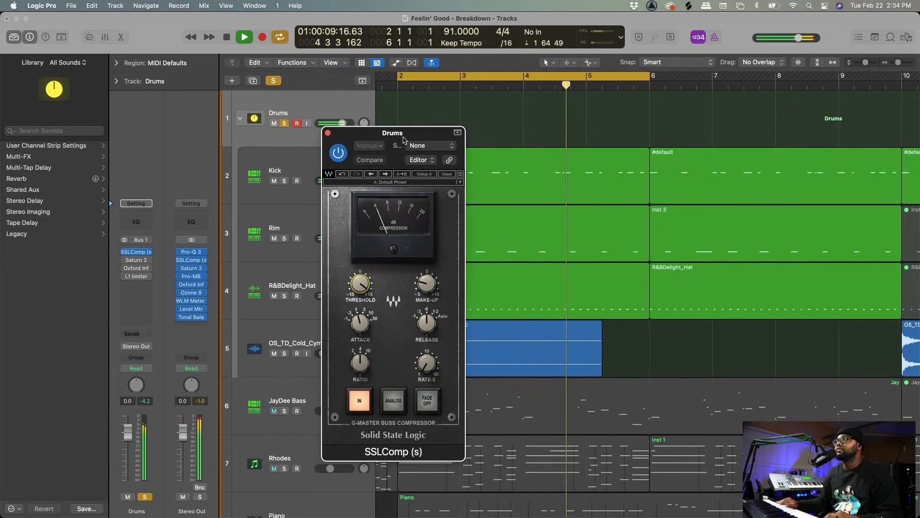
pyautogui.moveTo(399, 138); pyautogui.dragTo(450, 122)
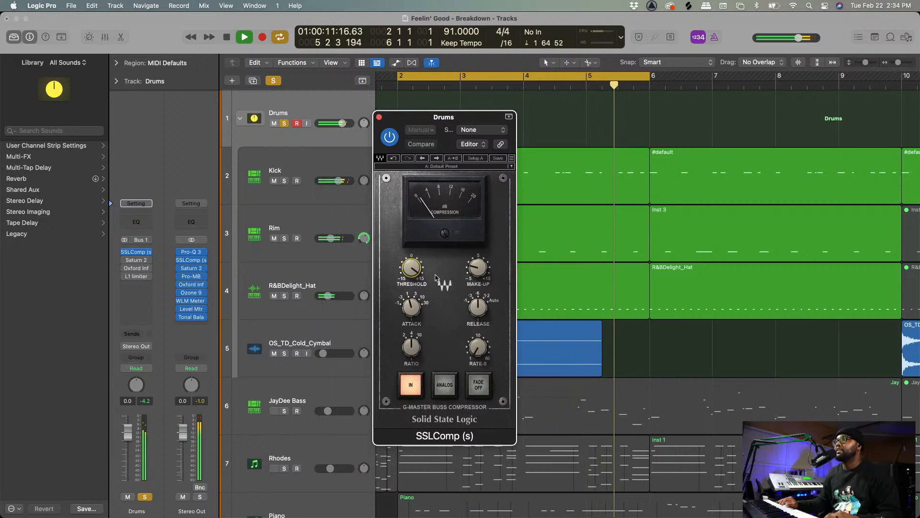
pyautogui.press('space')
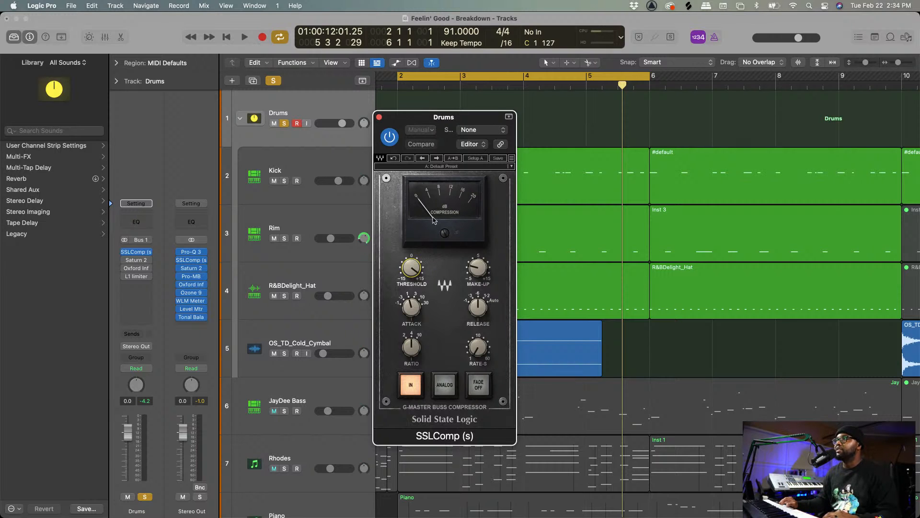
# Compare the soloed drum loop with the SSLComp bypassed and enabled, leaving the compressor on.
pyautogui.press('space')
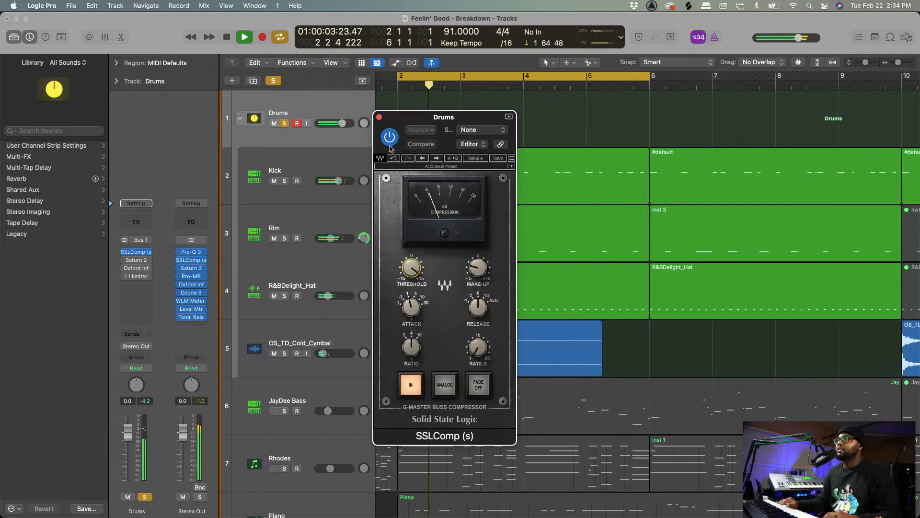
pyautogui.press('space')
pyautogui.click(390, 139)
pyautogui.press('space')
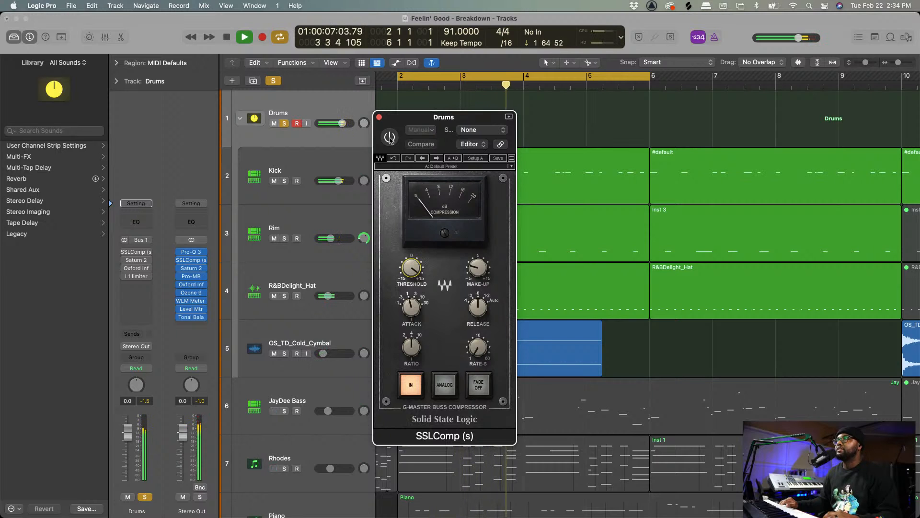
pyautogui.press('space')
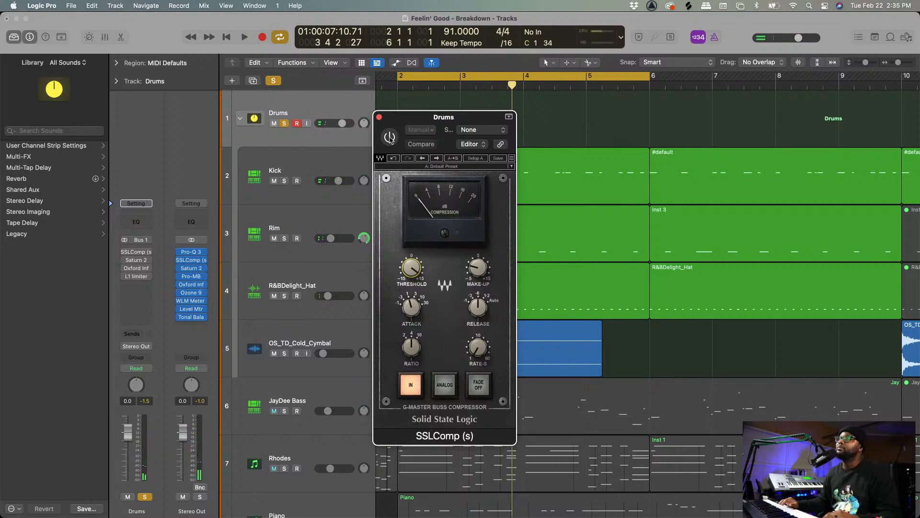
pyautogui.click(390, 137)
pyautogui.press('space')
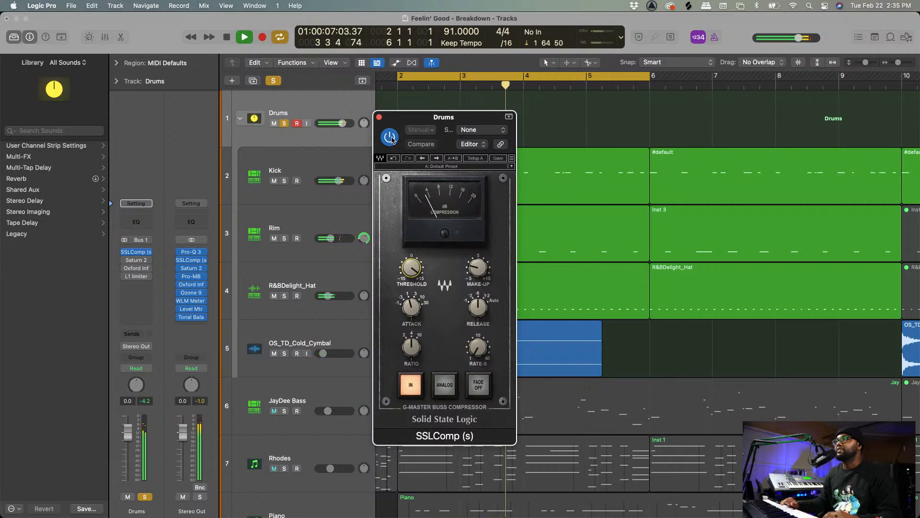
pyautogui.press('space')
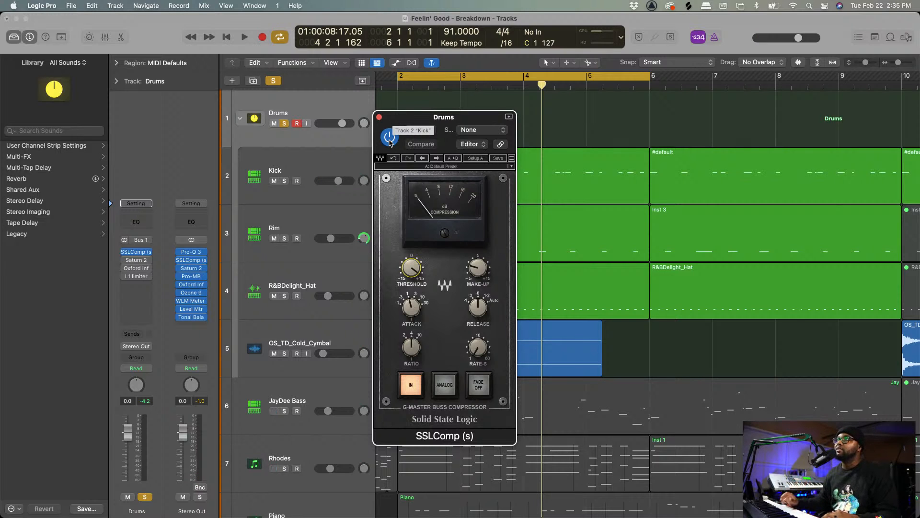
pyautogui.press('space')
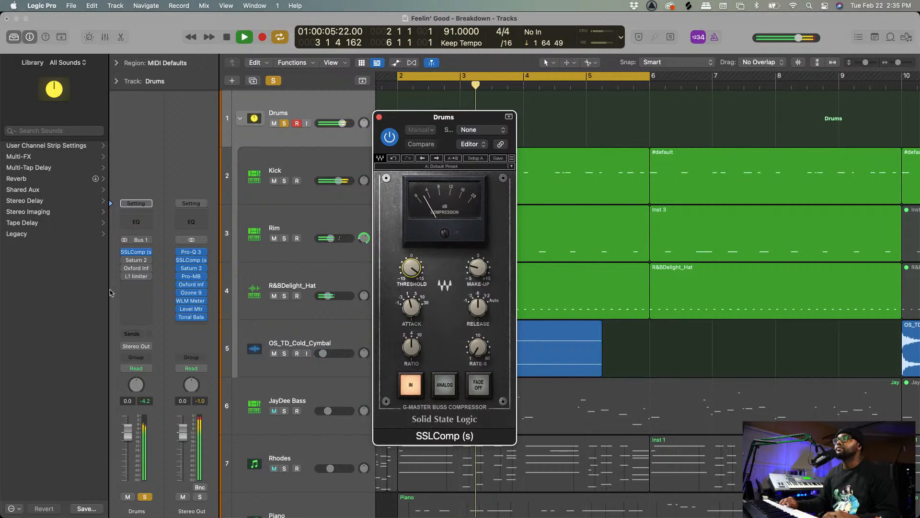
pyautogui.press('space')
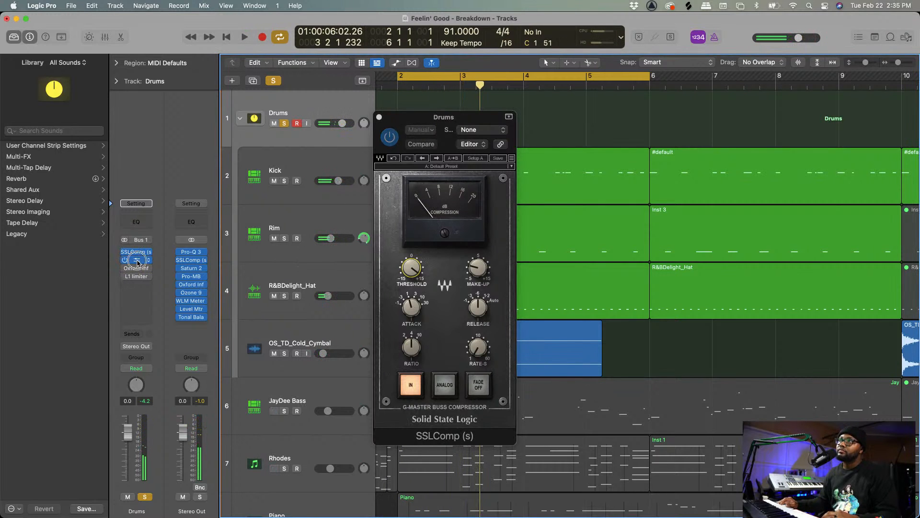
# Open Saturn 2 on the Drums stack and compare the loop with it bypassed and enabled, leaving it on.
pyautogui.click(136, 261)
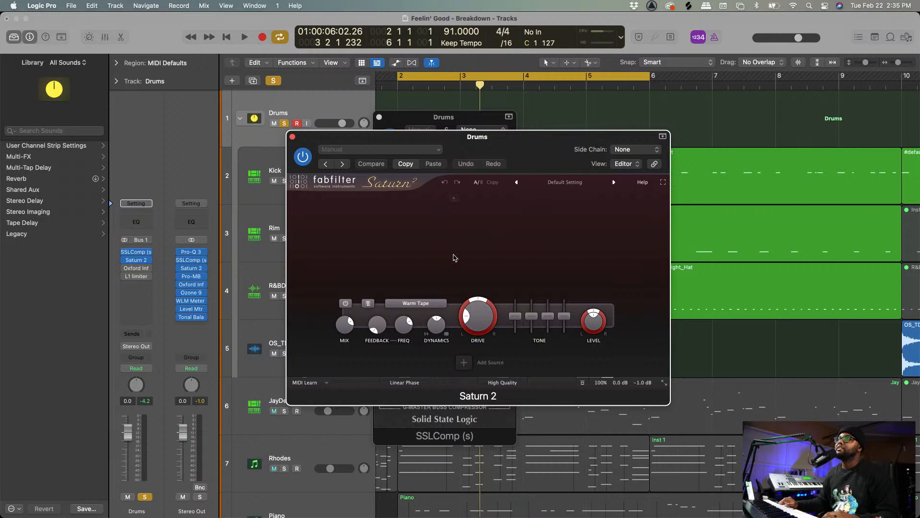
pyautogui.click(303, 158)
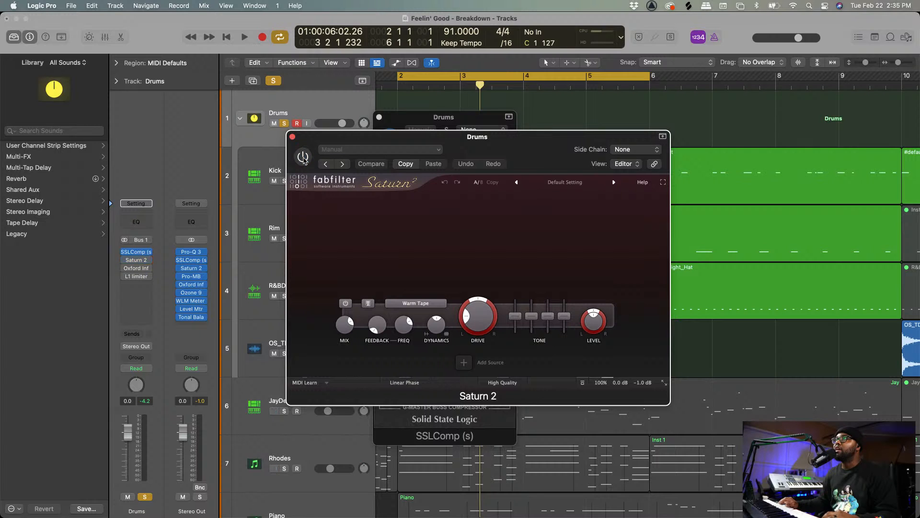
pyautogui.press('space')
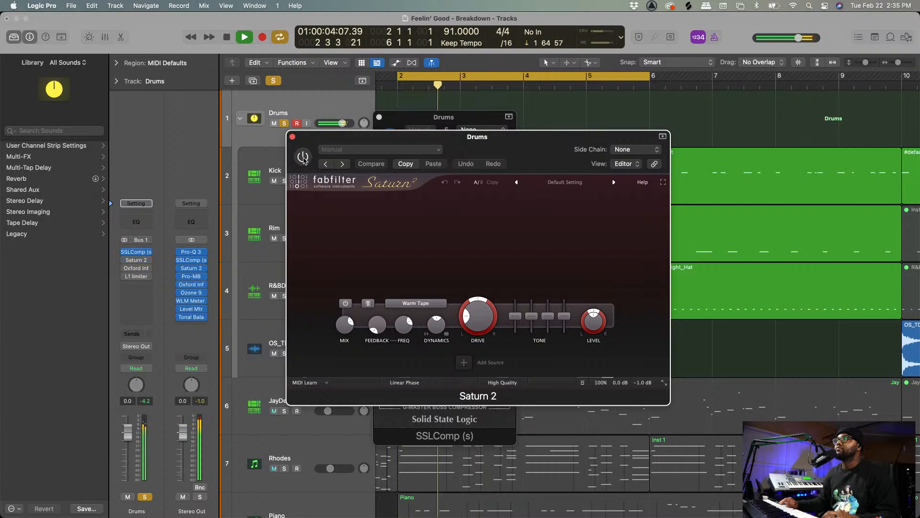
pyautogui.press('space')
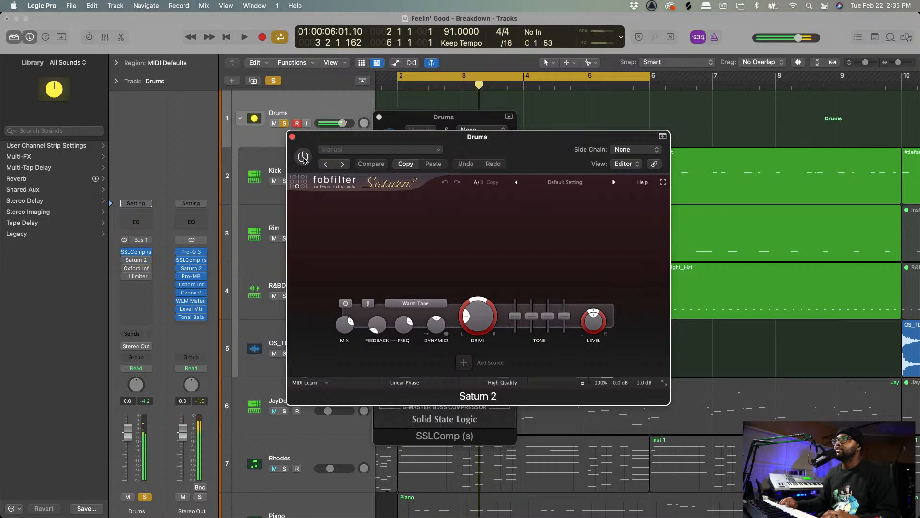
pyautogui.click(304, 158)
pyautogui.press('space')
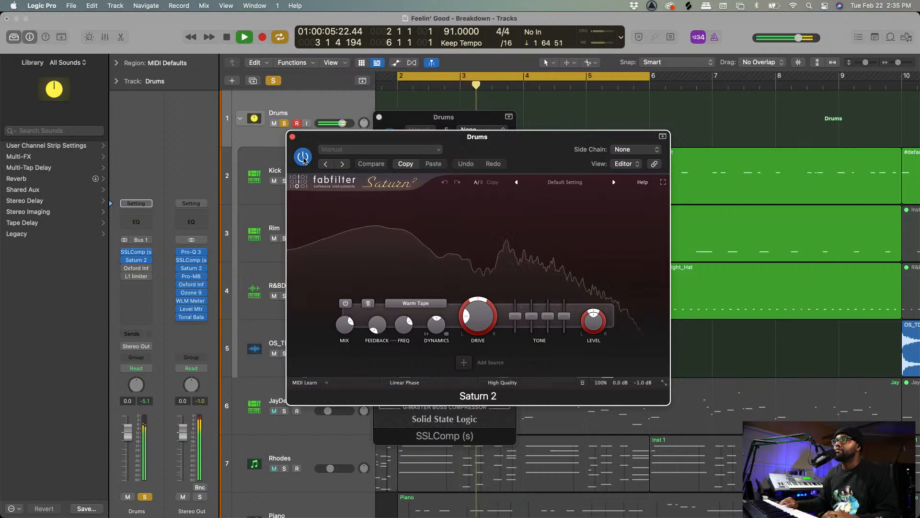
pyautogui.press('space')
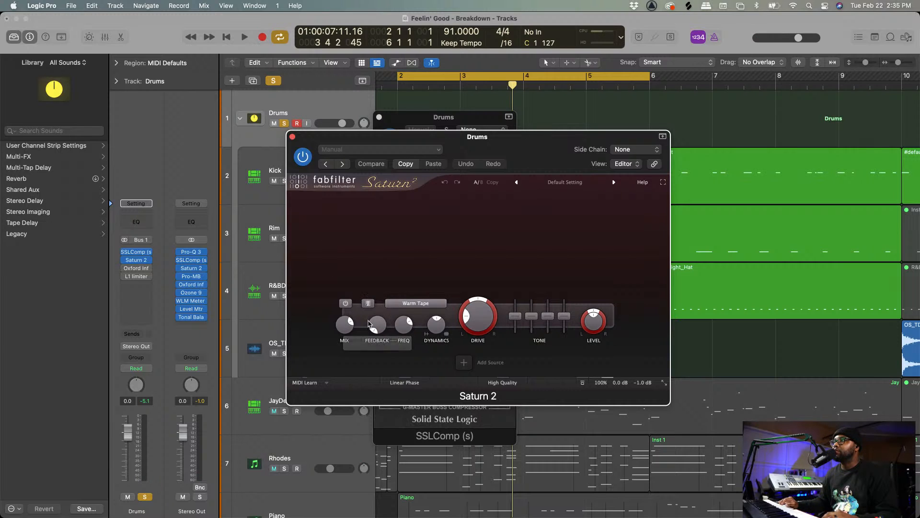
# Examine Saturn 2's band mix and drive settings, and close both the Saturn 2 and SSLComp windows.
pyautogui.moveTo(339, 330)
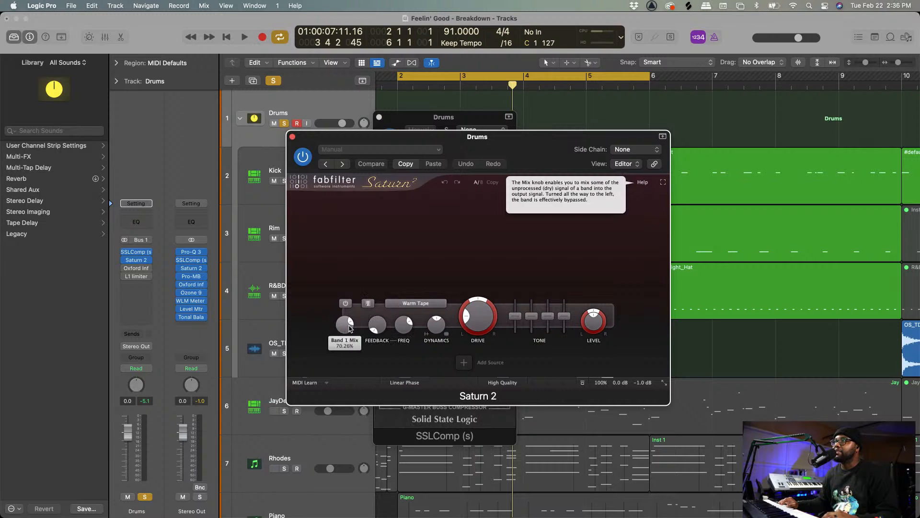
pyautogui.moveTo(488, 320)
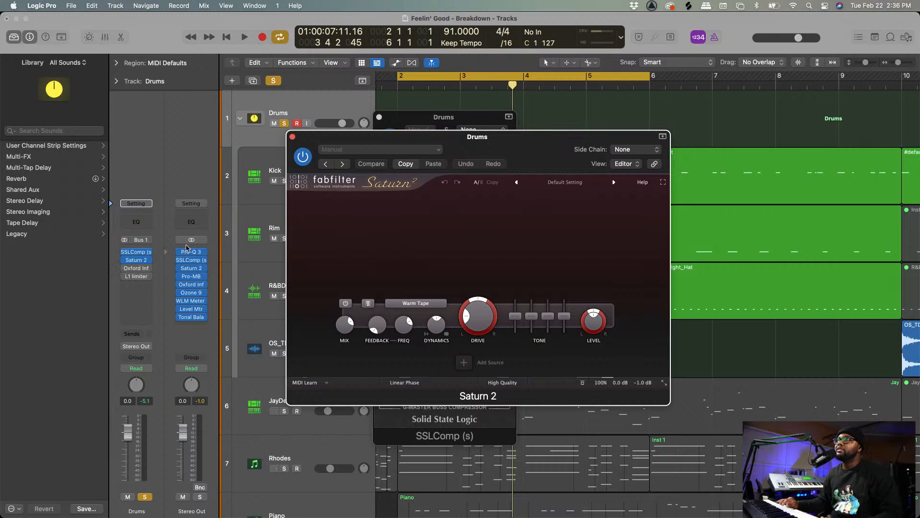
pyautogui.click(292, 137)
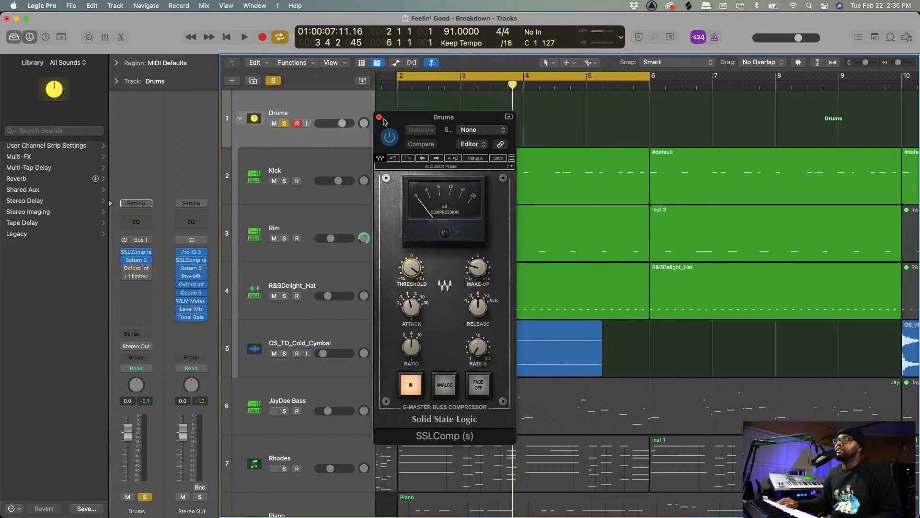
pyautogui.click(379, 117)
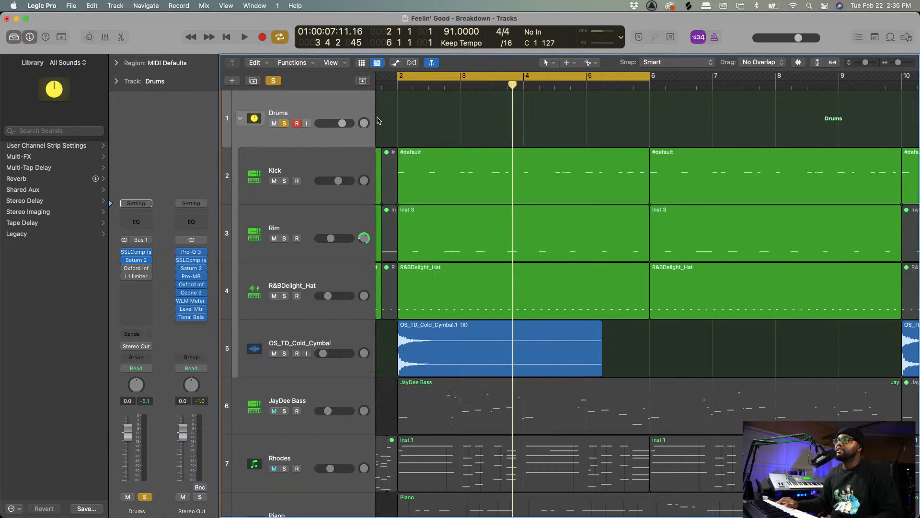
# Open the Oxford Inflator on the Drums stack, switch it on and audition the soloed drum loop through it.
pyautogui.click(136, 268)
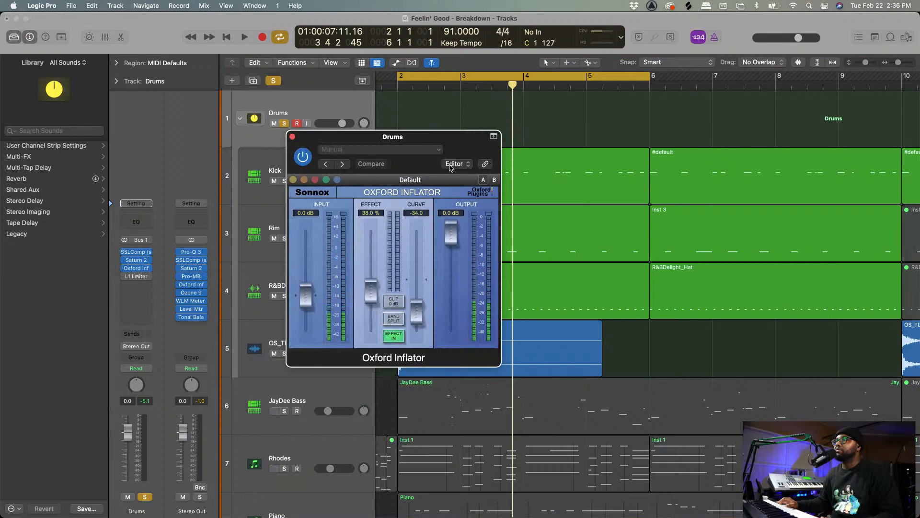
pyautogui.moveTo(416, 137); pyautogui.dragTo(450, 140)
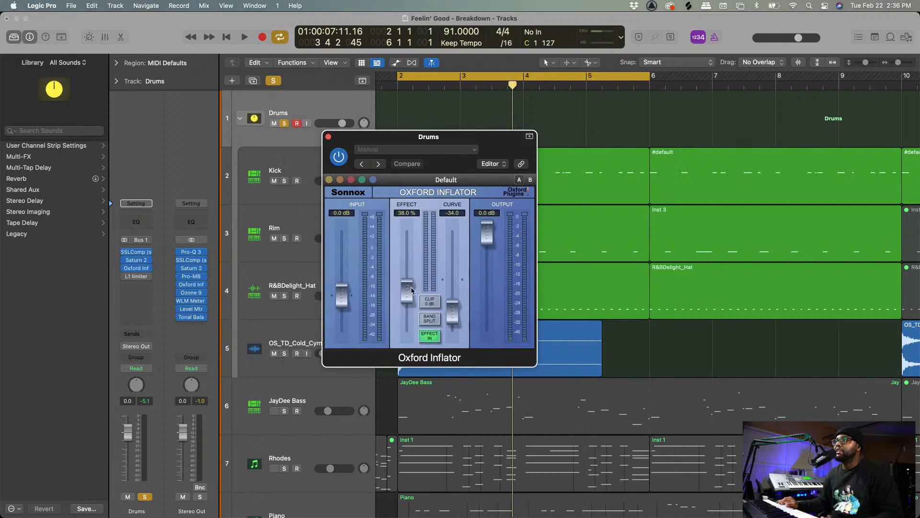
pyautogui.press('space')
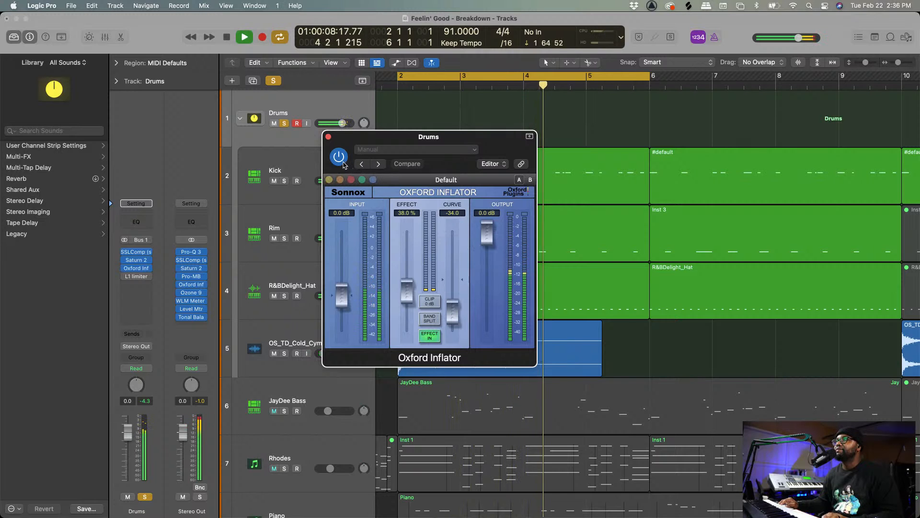
pyautogui.press('space')
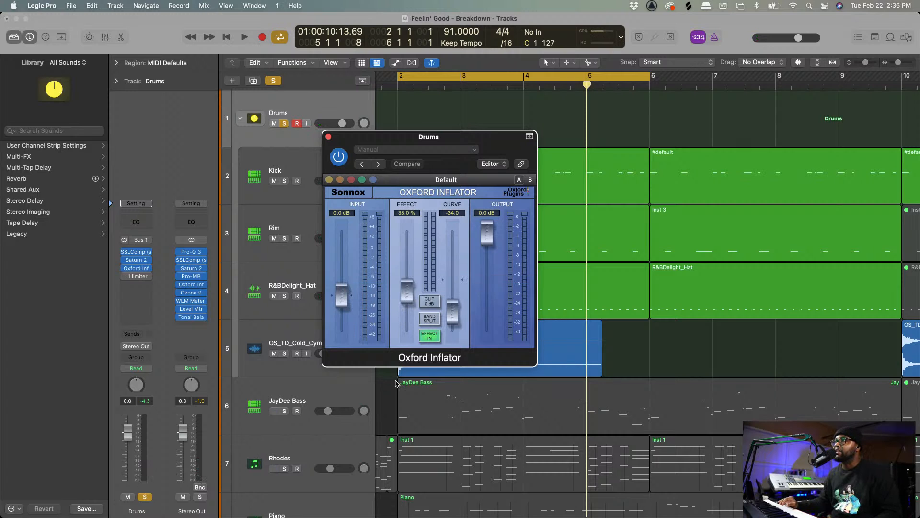
# Compare the soloed drum loop with the Oxford Inflator bypassed and enabled, leaving it on.
pyautogui.press('space')
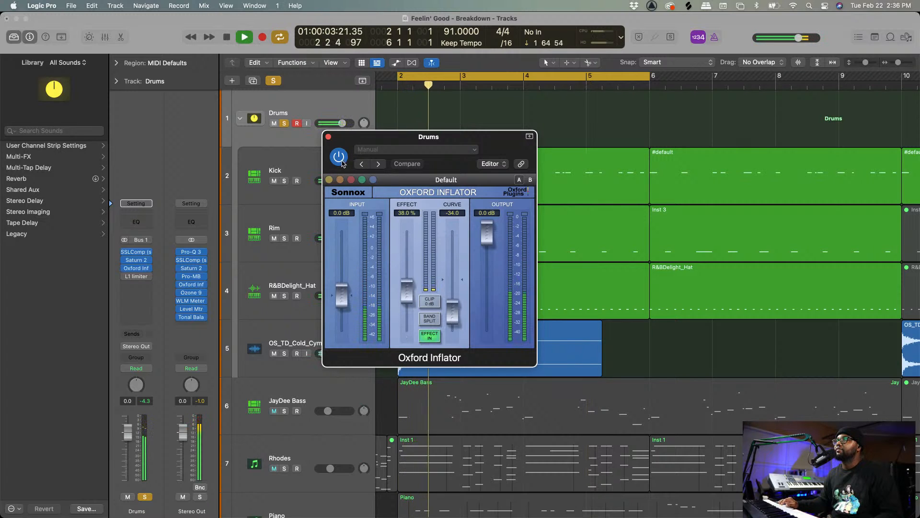
pyautogui.click(342, 162)
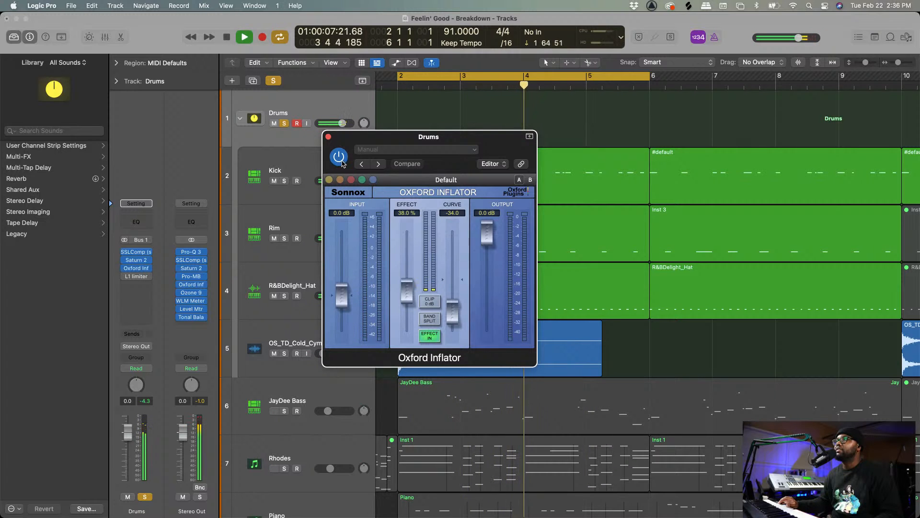
pyautogui.click(342, 163)
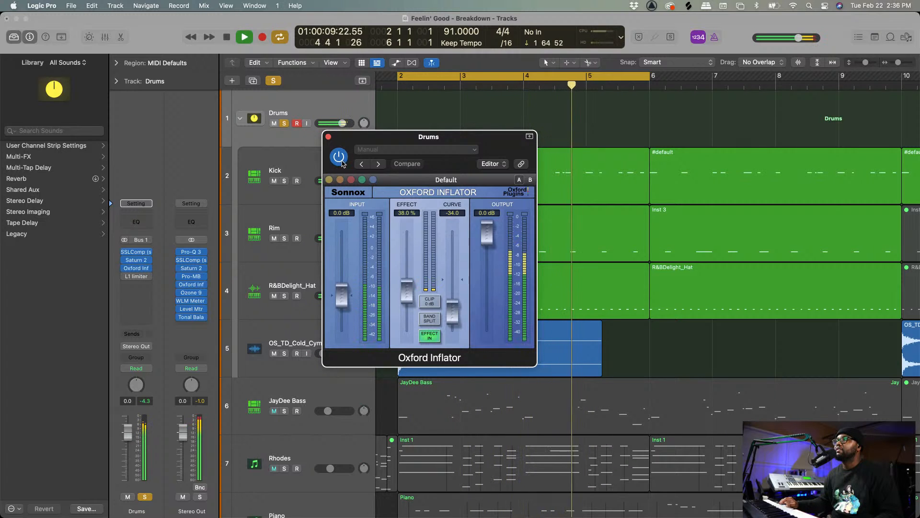
pyautogui.press('space')
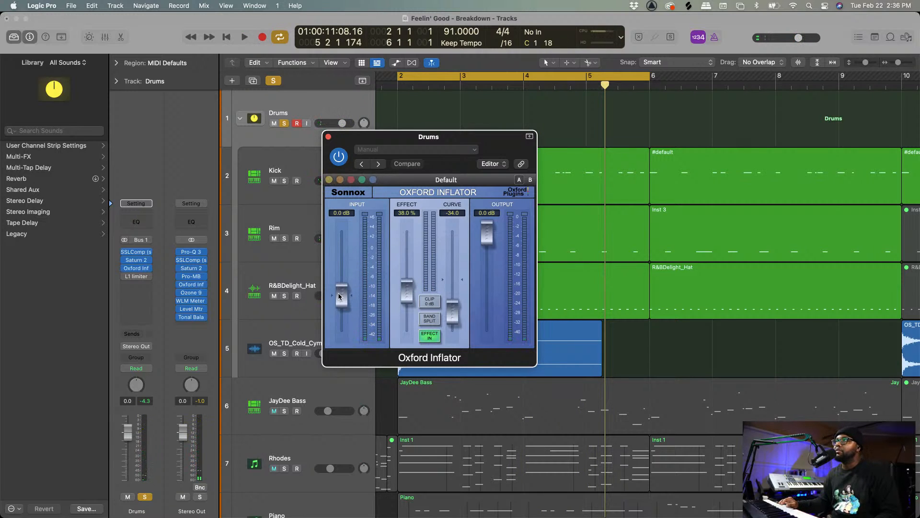
# Raise the Inflator's input to 0.22 dB while the drum loop plays, audition the change and close the plugin window.
pyautogui.press('space')
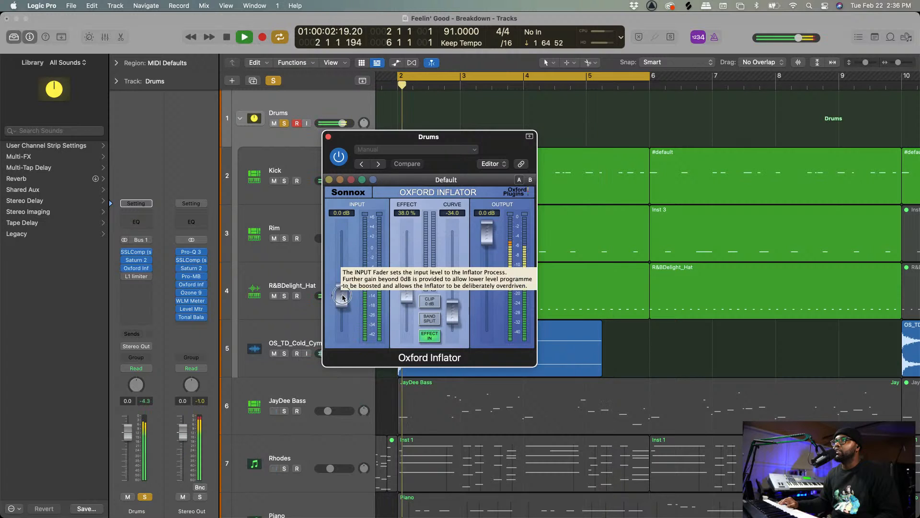
pyautogui.moveTo(343, 298)
pyautogui.mouseDown()
pyautogui.moveTo(341, 266)
pyautogui.moveTo(342, 295)
pyautogui.mouseUp()
pyautogui.press('space')
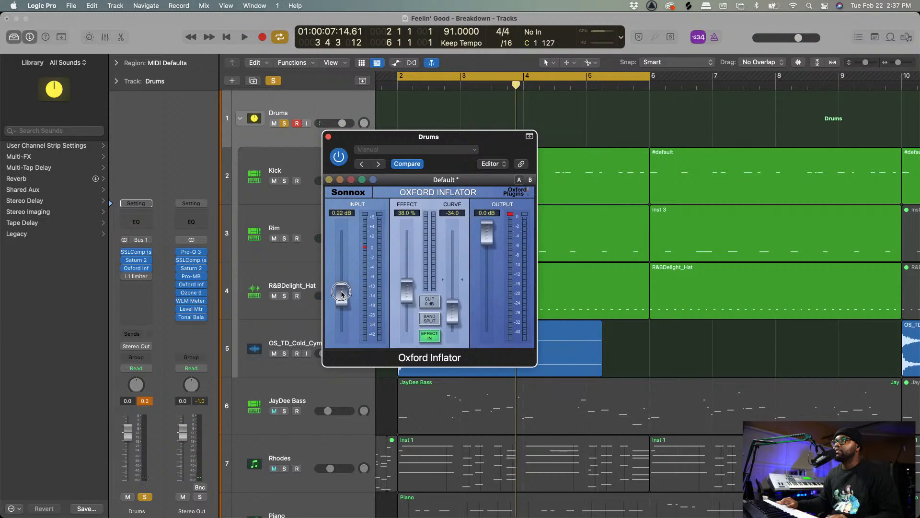
pyautogui.press('space')
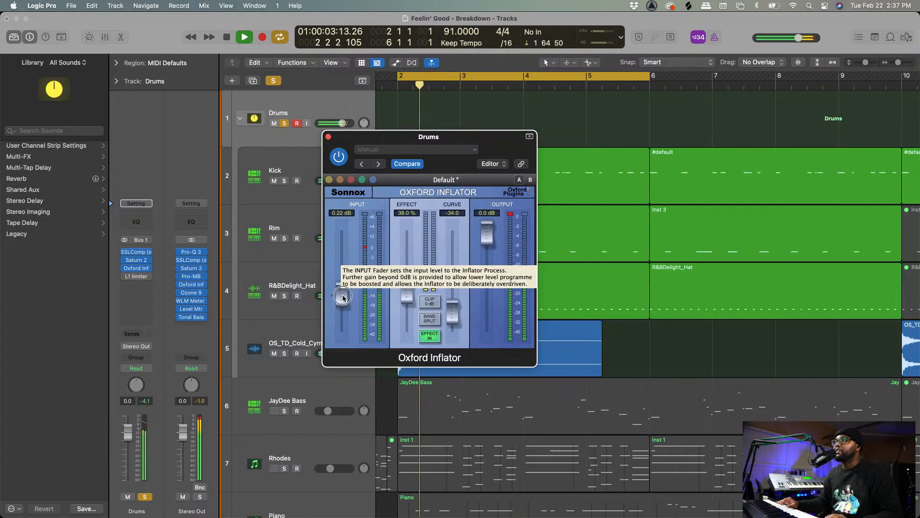
pyautogui.press('space')
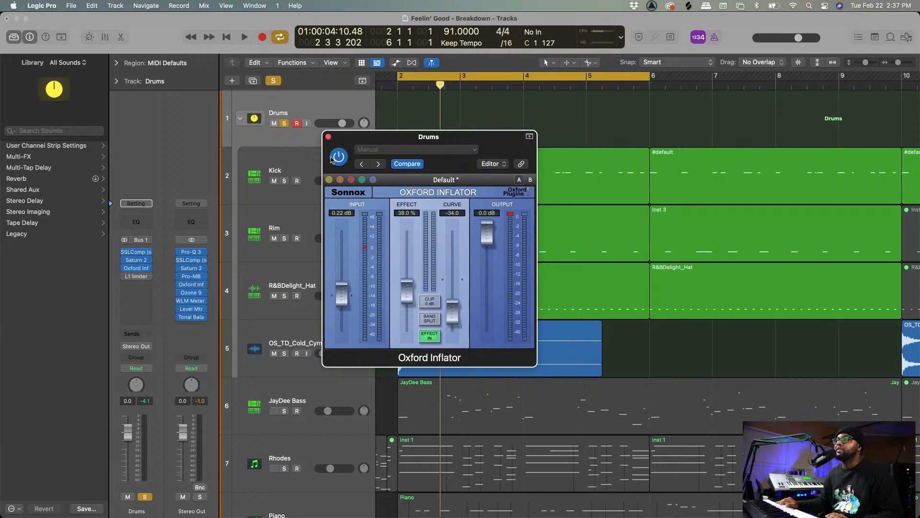
pyautogui.click(329, 138)
# Open the L1 limiter on the Drums stack, switch it on and audition the soloed drum loop through it.
pyautogui.moveTo(125, 278)
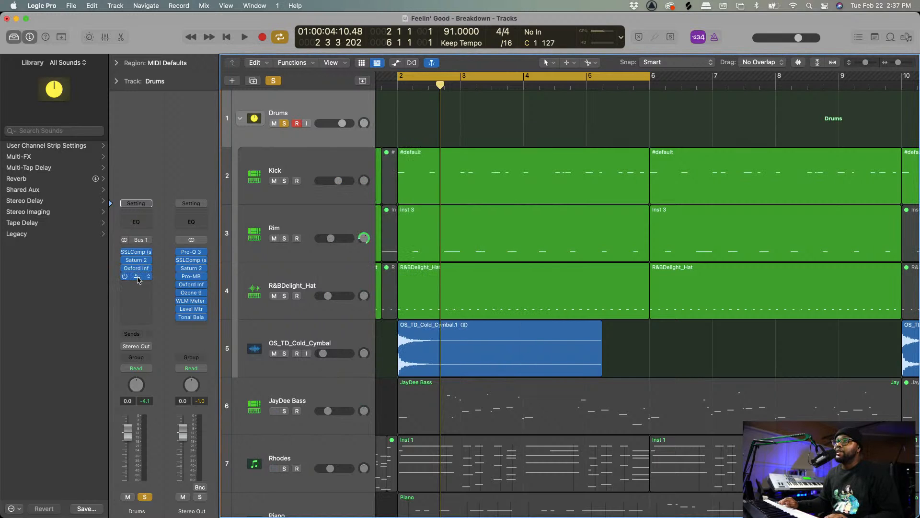
pyautogui.click(138, 278)
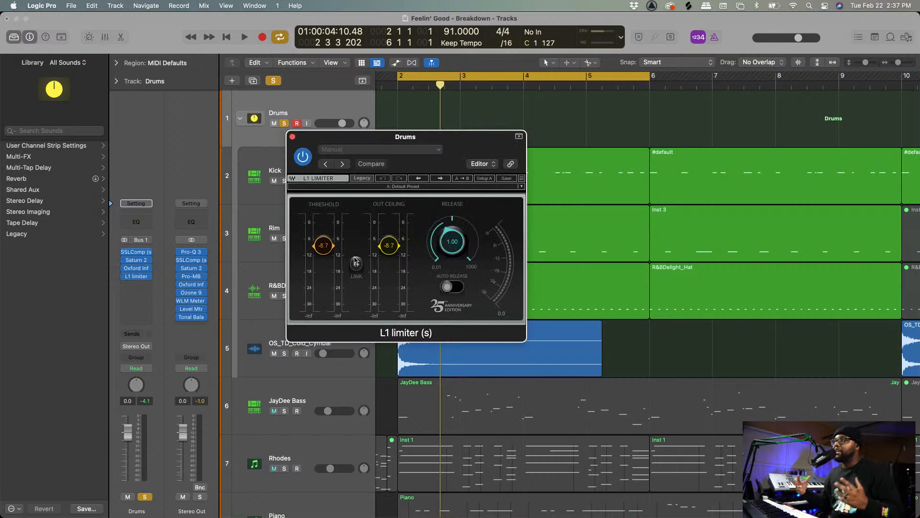
pyautogui.press('space')
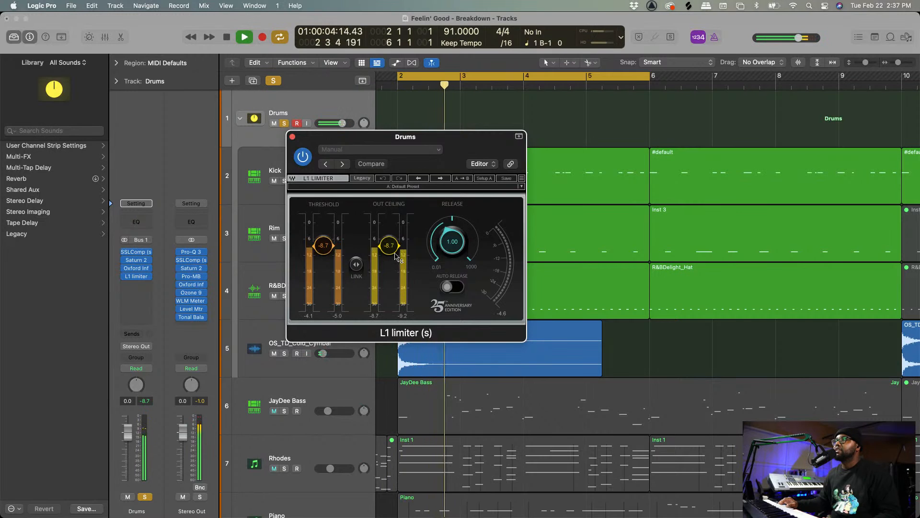
pyautogui.press('space')
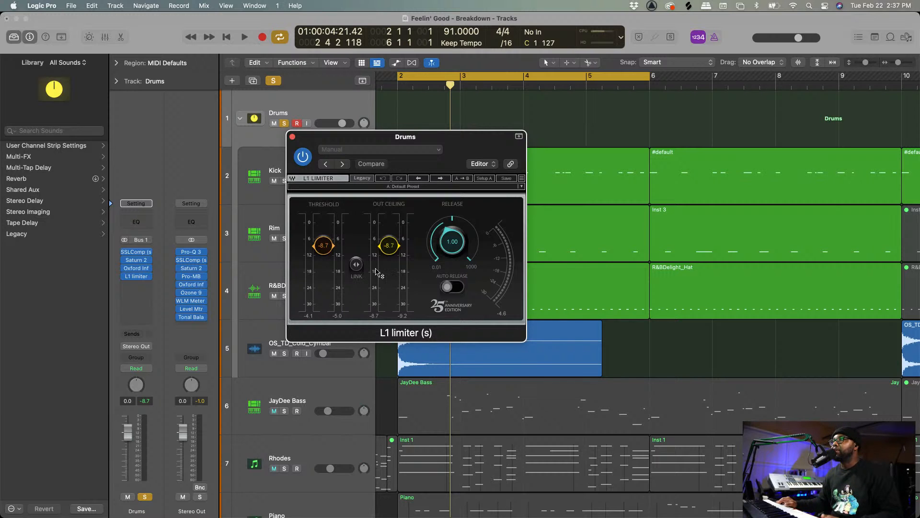
# Replay the limited drum loop and check the Drums channel's peak level against the limiter's output ceiling.
pyautogui.press('space')
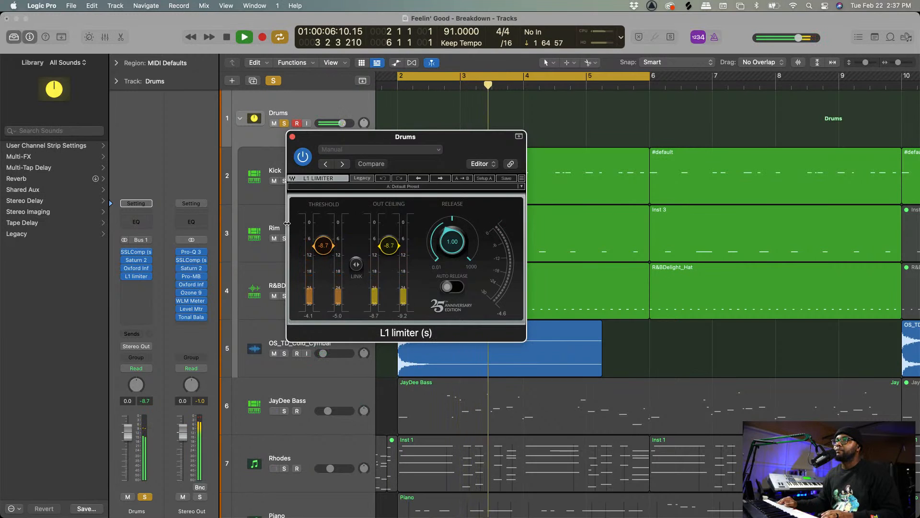
pyautogui.press('space')
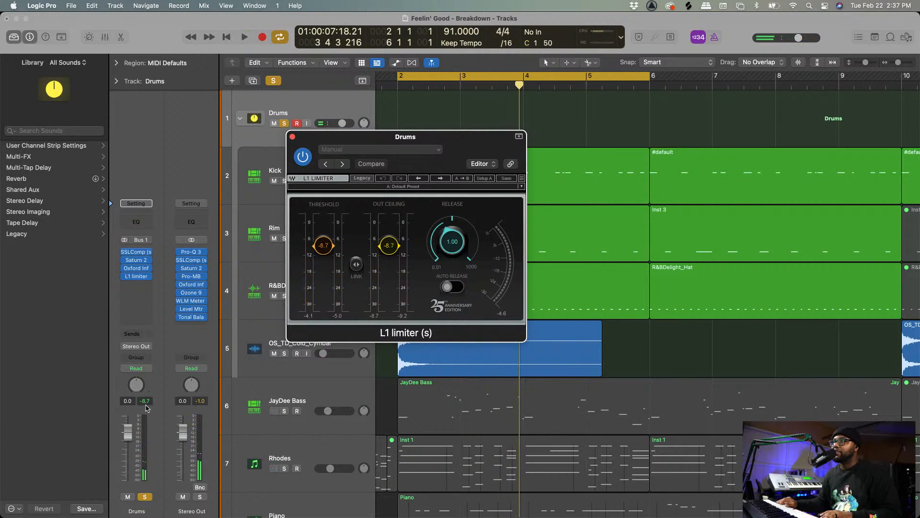
pyautogui.press('space')
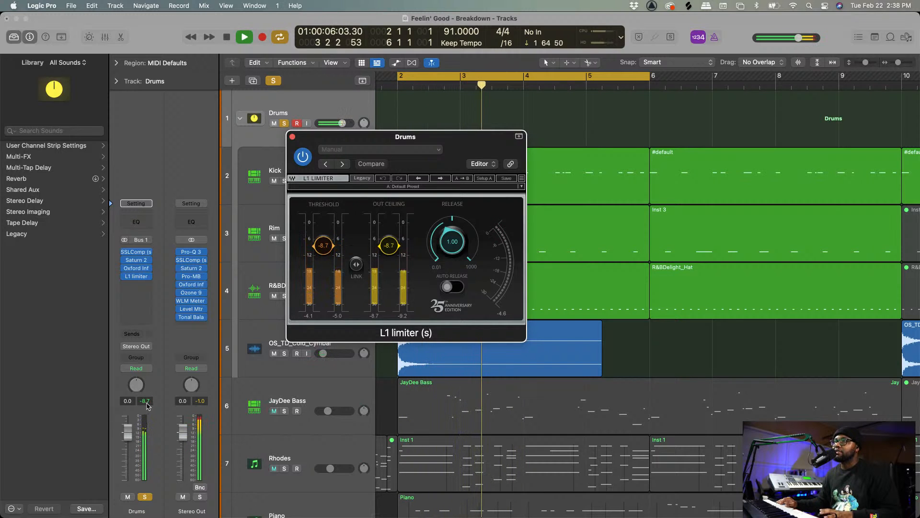
pyautogui.press('space')
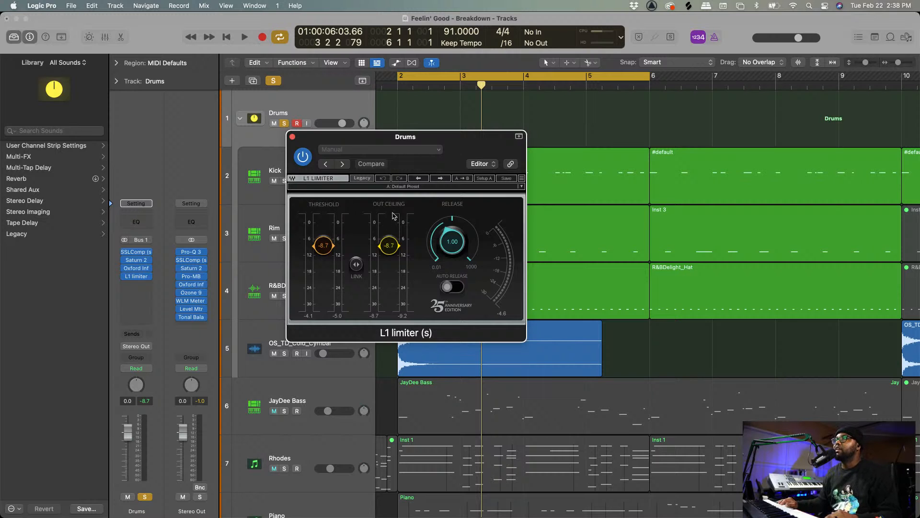
# Compare the drum loop with all four Drums stack effects bypassed and enabled, leave them on and close the L1 limiter.
pyautogui.press('space')
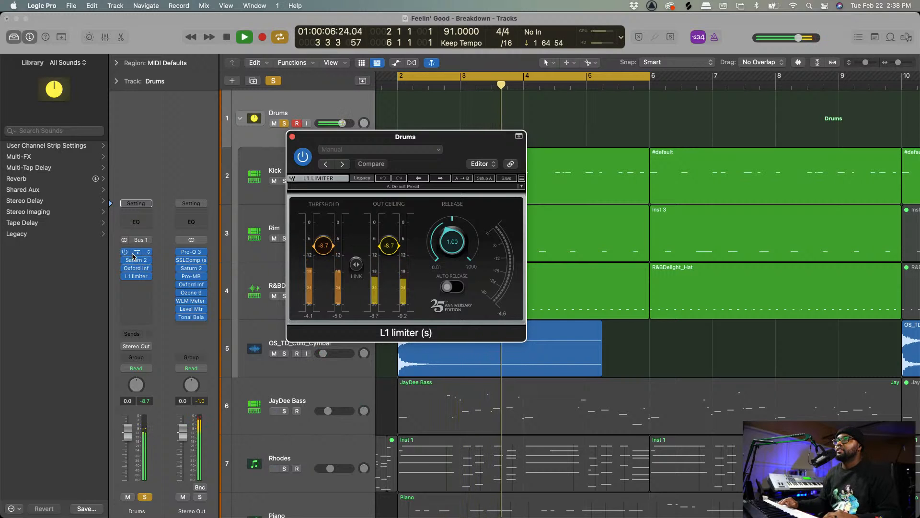
pyautogui.press('space')
pyautogui.moveTo(124, 253)
pyautogui.moveTo(125, 253); pyautogui.dragTo(124, 277)
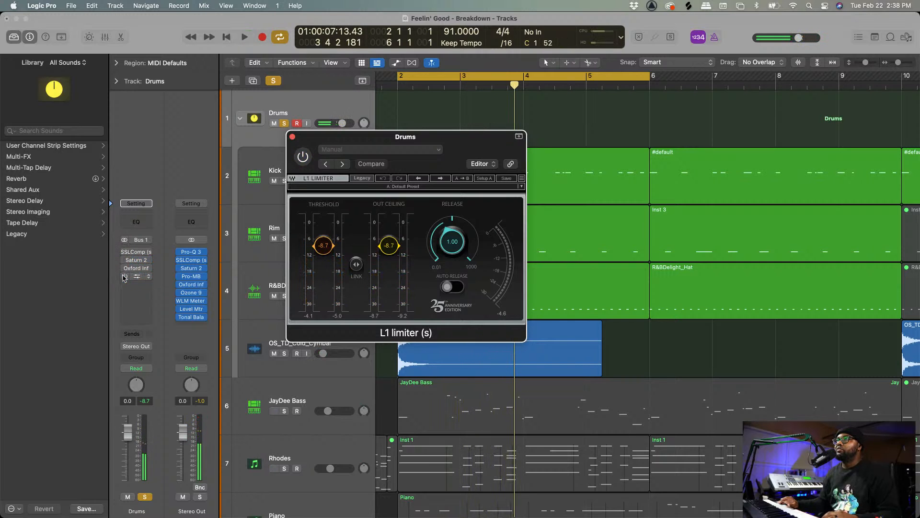
pyautogui.press('space')
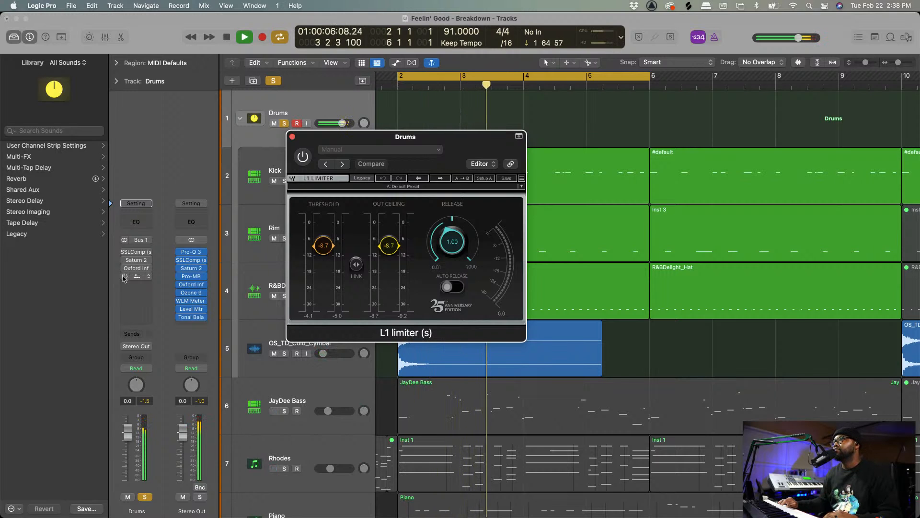
pyautogui.press('space')
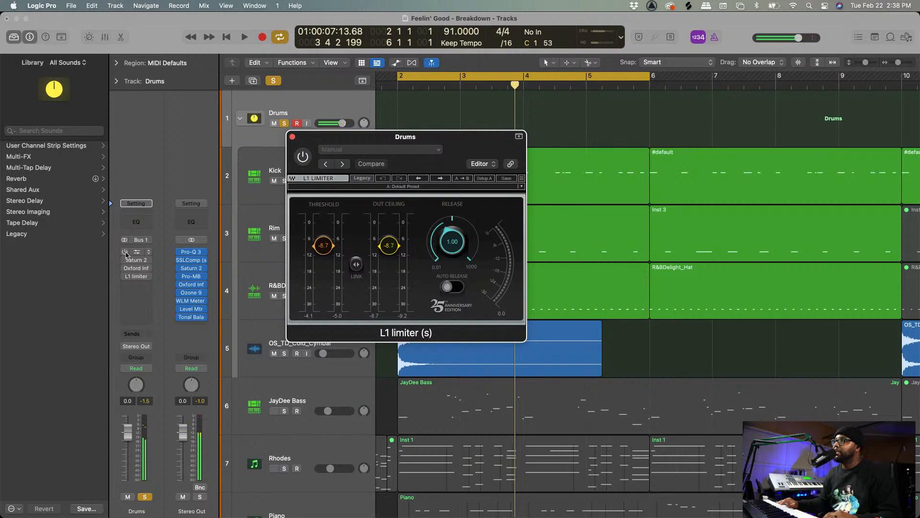
pyautogui.moveTo(124, 253); pyautogui.dragTo(123, 282)
pyautogui.press('space')
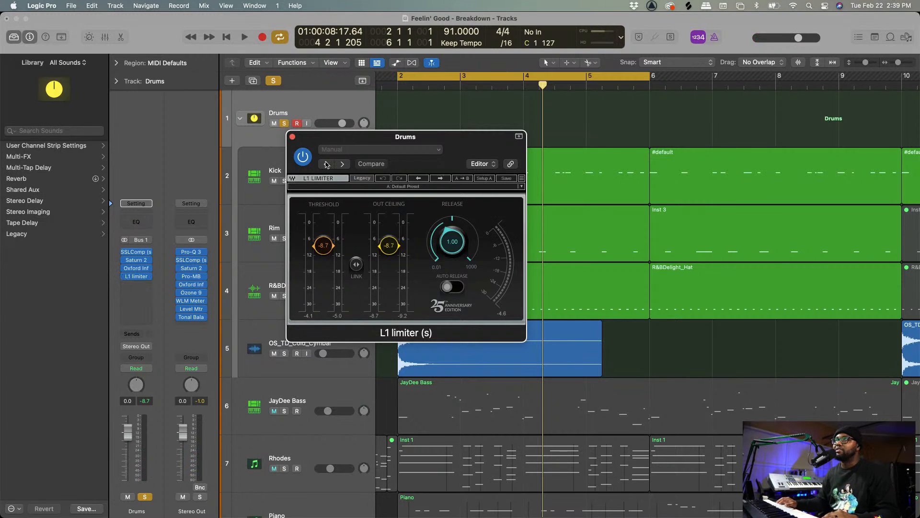
pyautogui.click(293, 137)
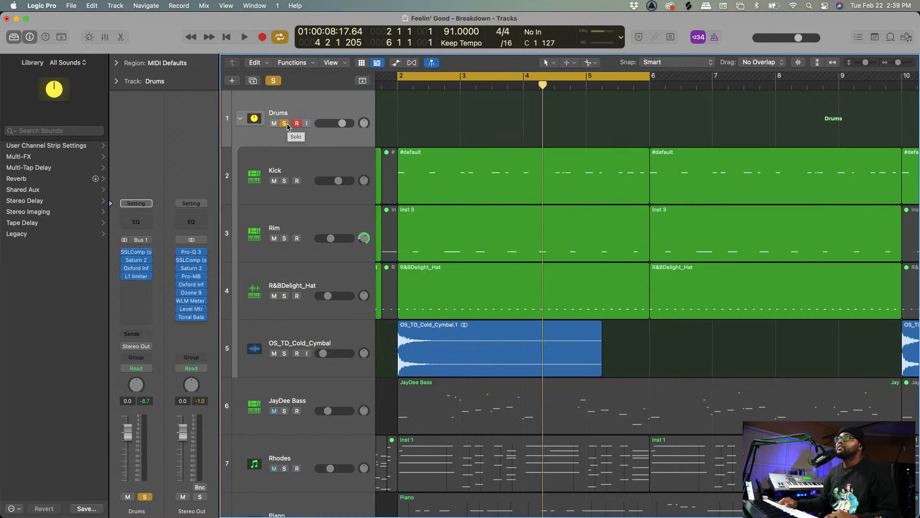
# Unsolo the Drums stack and play the full-mix loop while reviewing the bass, Rhodes and piano tracks.
pyautogui.click(286, 125)
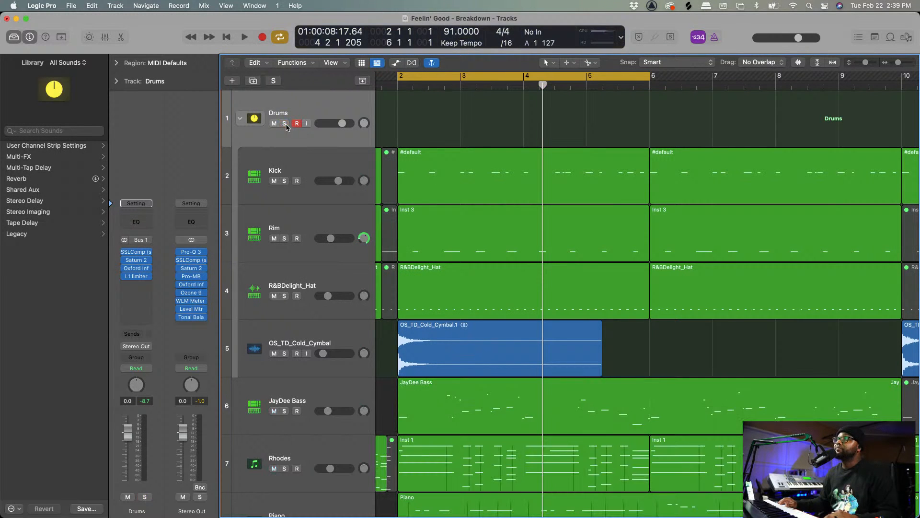
pyautogui.scroll(-2, 368, 174)
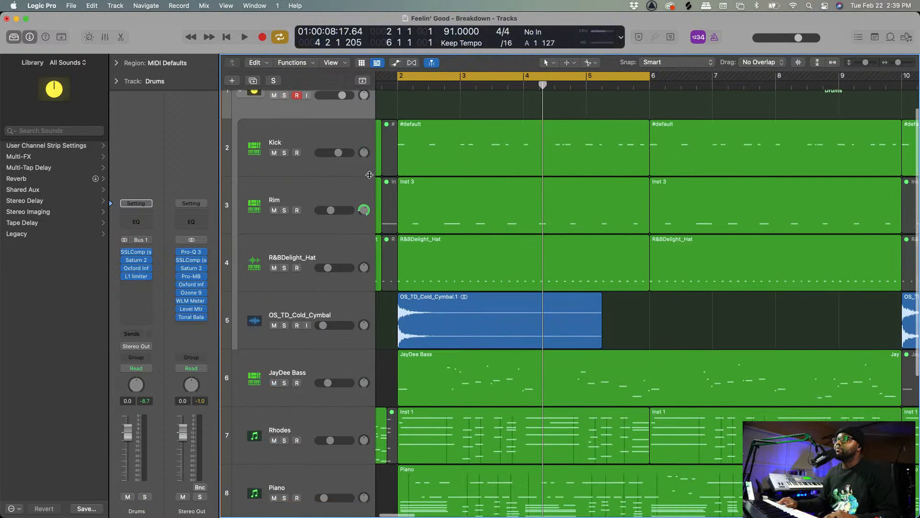
pyautogui.scroll(-4, 369, 175)
pyautogui.press('space')
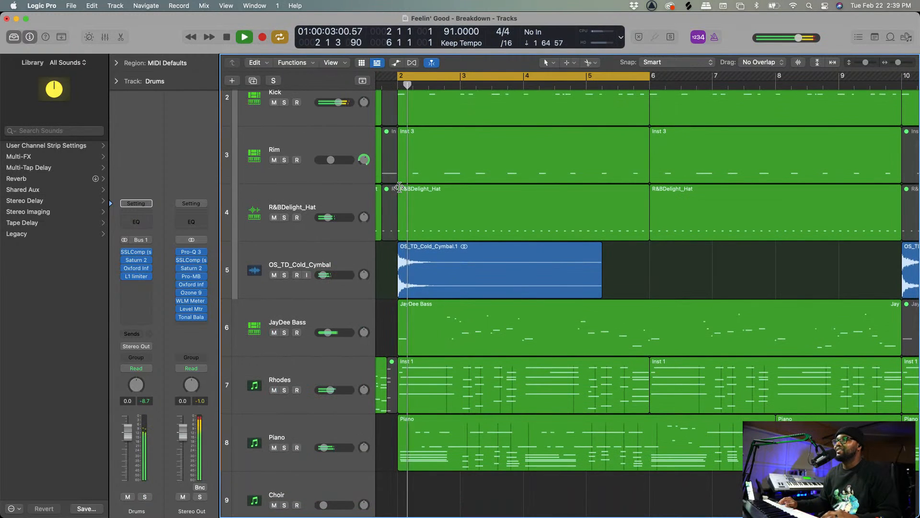
pyautogui.scroll(-9, 440, 211)
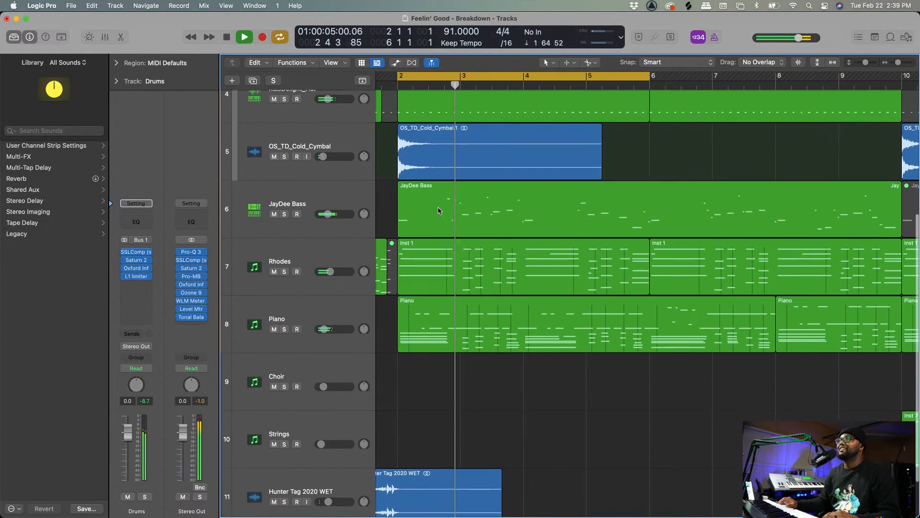
pyautogui.scroll(-3, 440, 211)
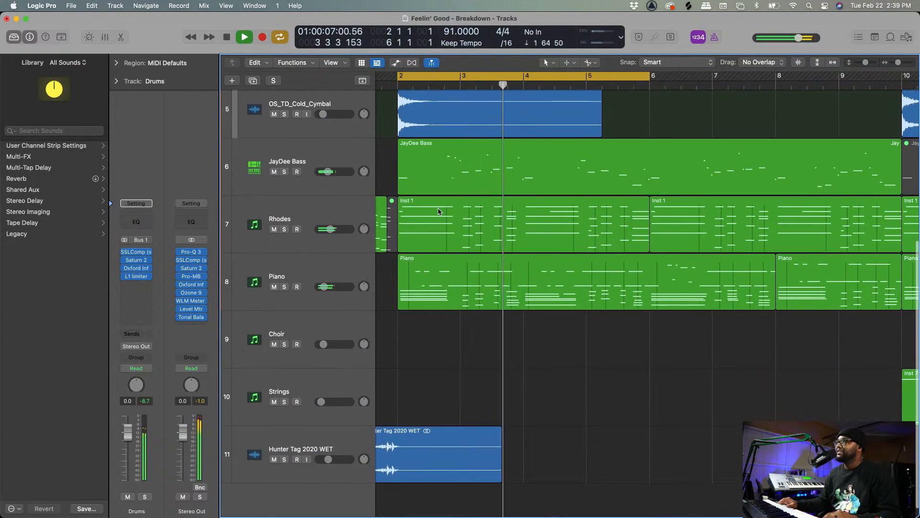
pyautogui.scroll(-5, 439, 211)
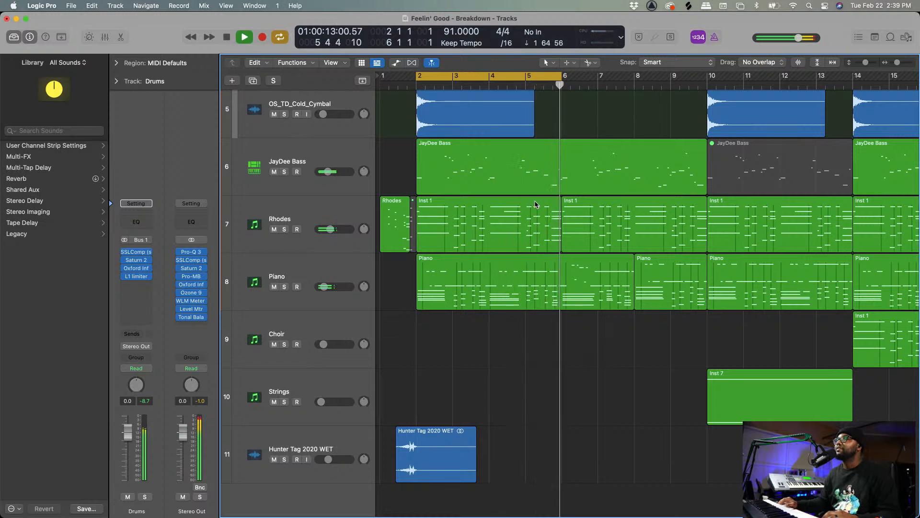
pyautogui.press('space')
# Stop playback and set the cycle range from bar 10 to bar 17.
pyautogui.scroll(3, 520, 211)
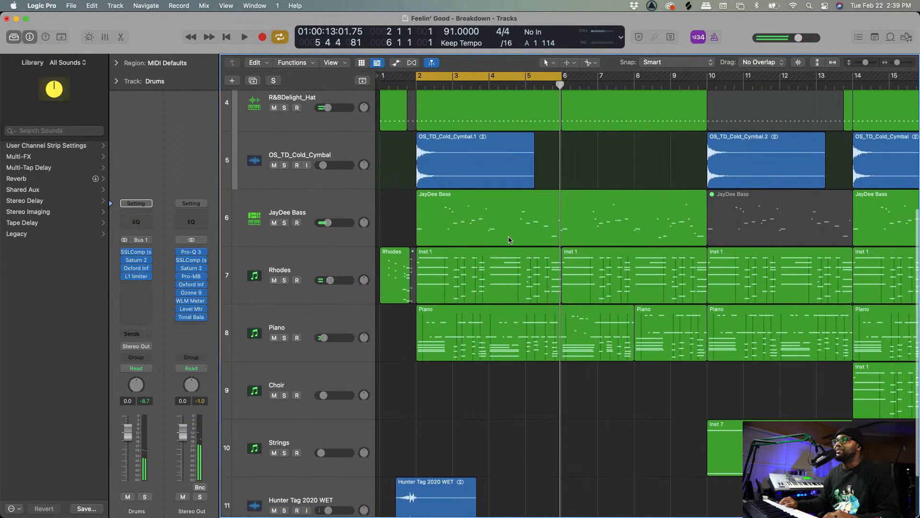
pyautogui.scroll(-3, 509, 240)
pyautogui.press('super+Left')
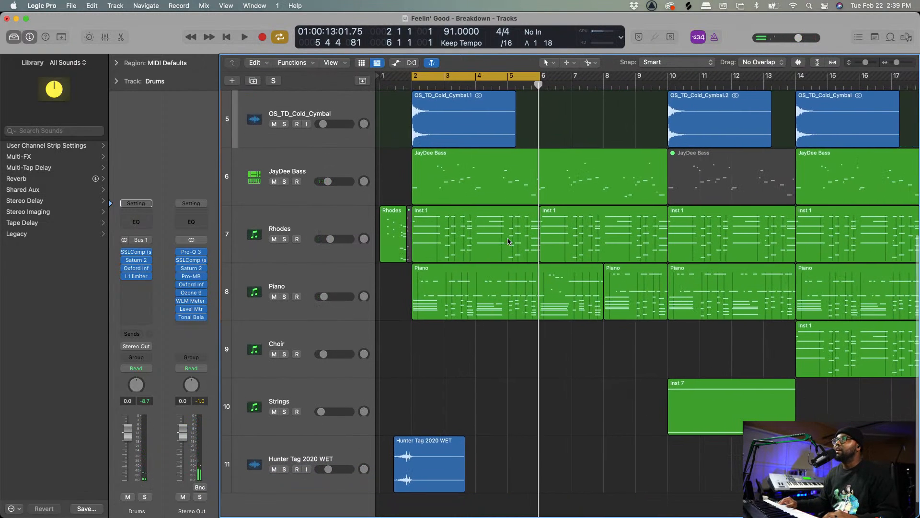
pyautogui.press('super+Left')
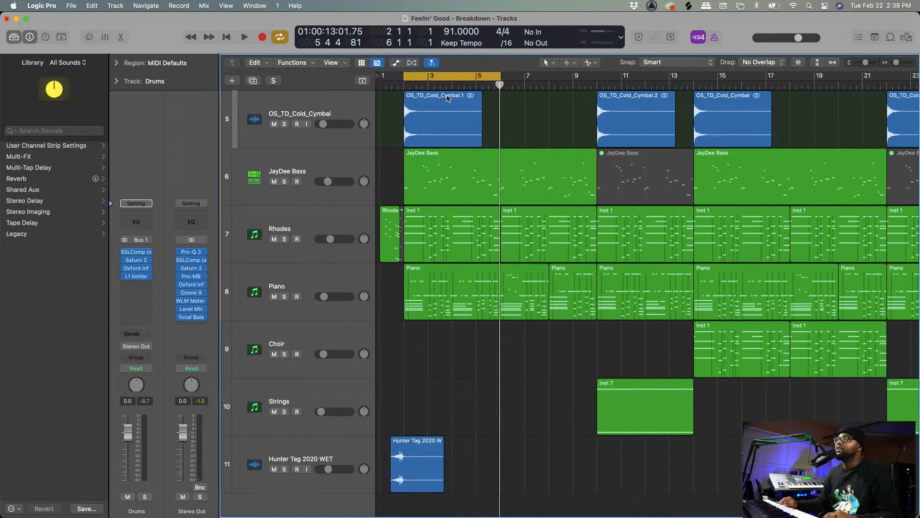
pyautogui.click(451, 74)
pyautogui.hscroll(5, 523, 204)
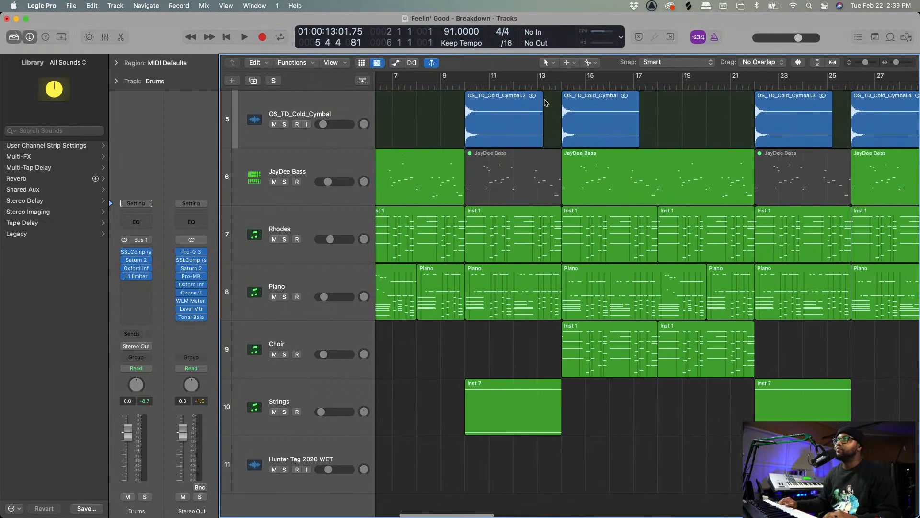
pyautogui.moveTo(464, 82); pyautogui.dragTo(631, 92)
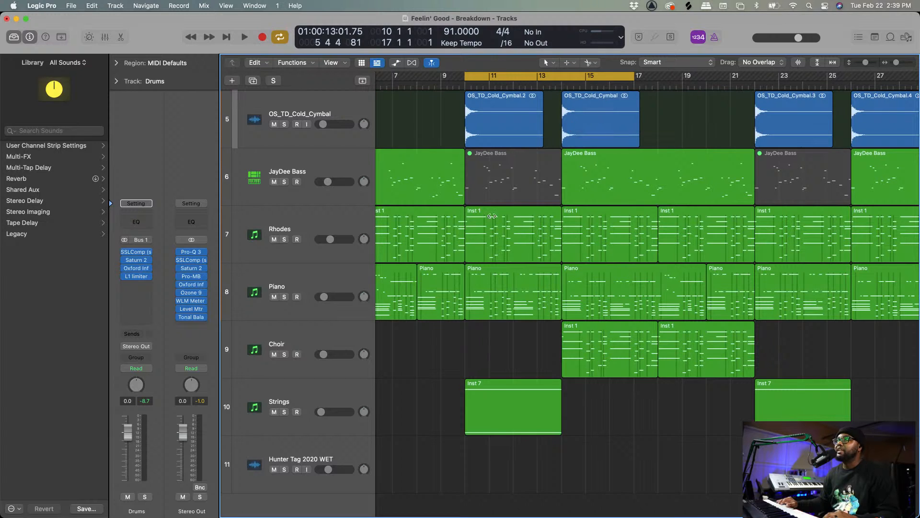
# Select the Strings track, audition its Inst 7 region soloed within the loop, and unsolo it.
pyautogui.scroll(-1, 493, 218)
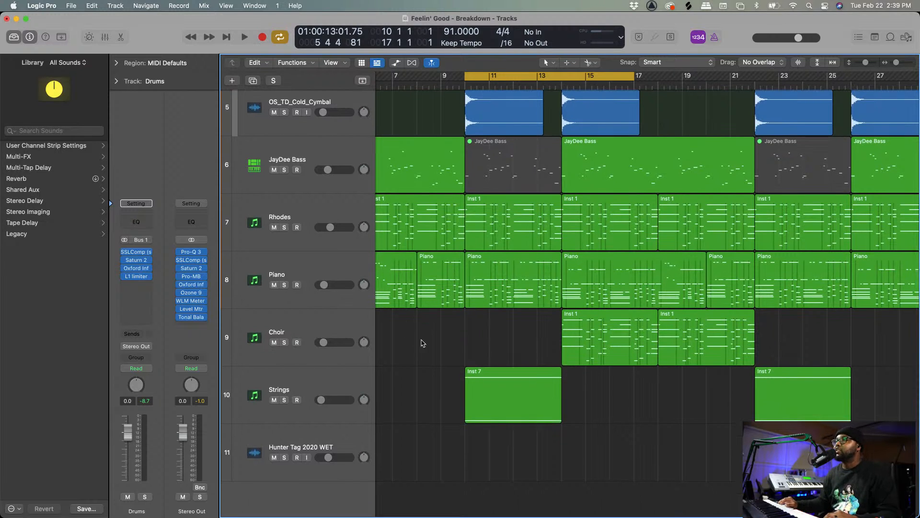
pyautogui.click(329, 383)
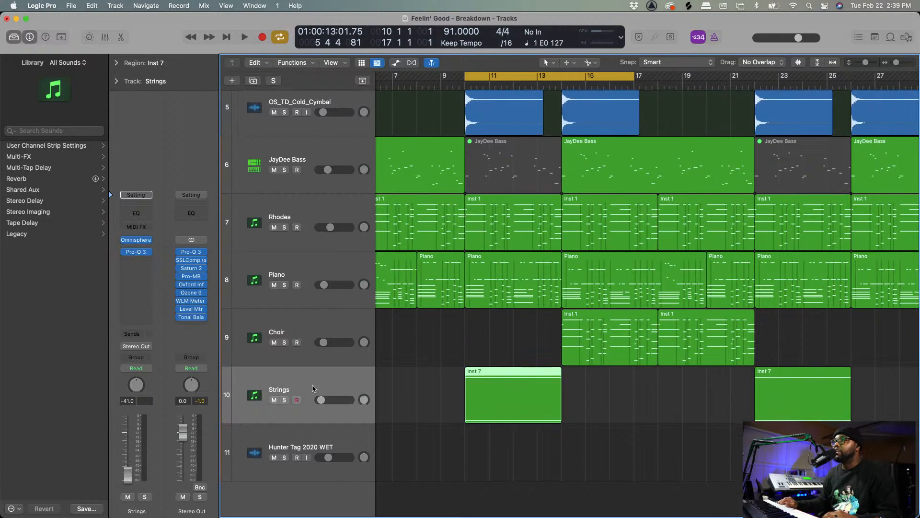
pyautogui.click(297, 400)
pyautogui.press('space')
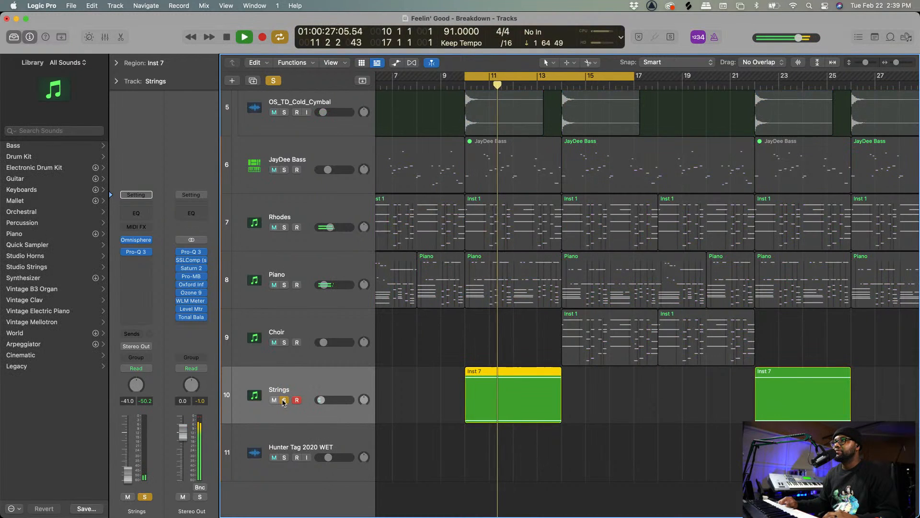
pyautogui.click(284, 400)
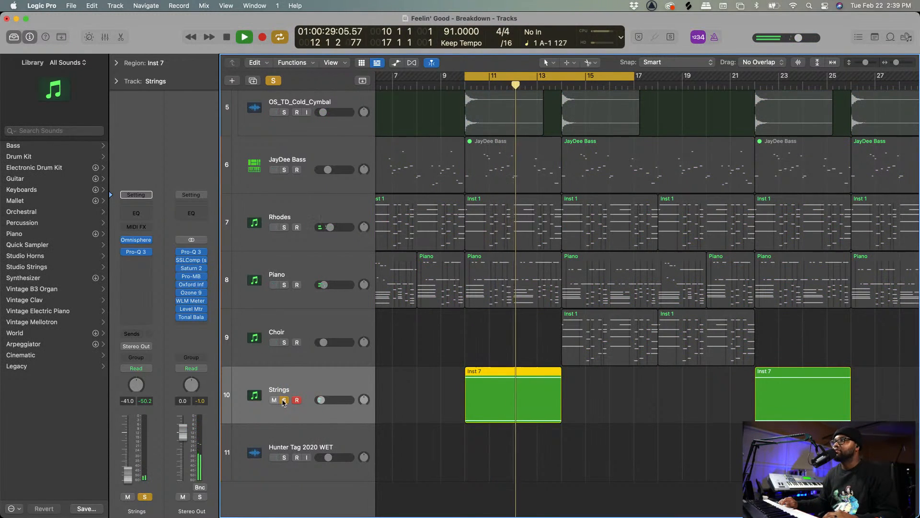
pyautogui.press('space')
pyautogui.click(283, 401)
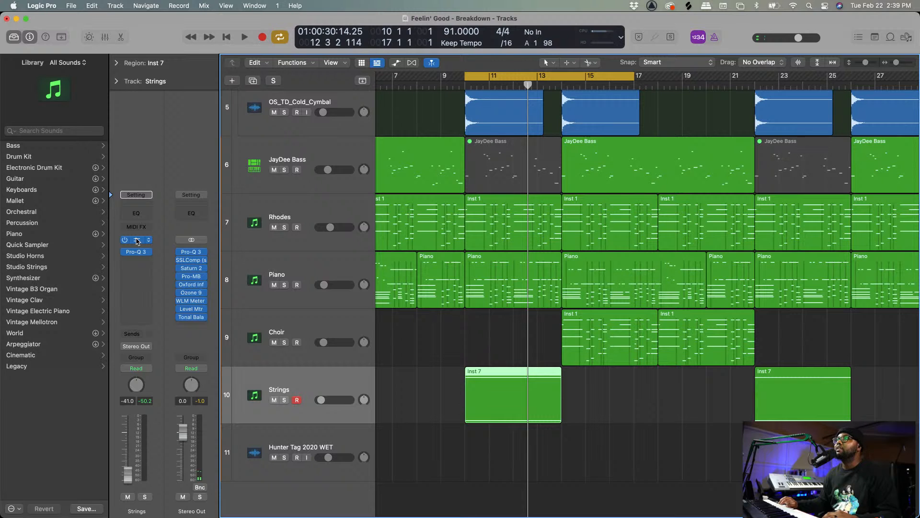
# Open the Strings track's Omnisphere instrument and move its window clear of the track headers.
pyautogui.click(137, 241)
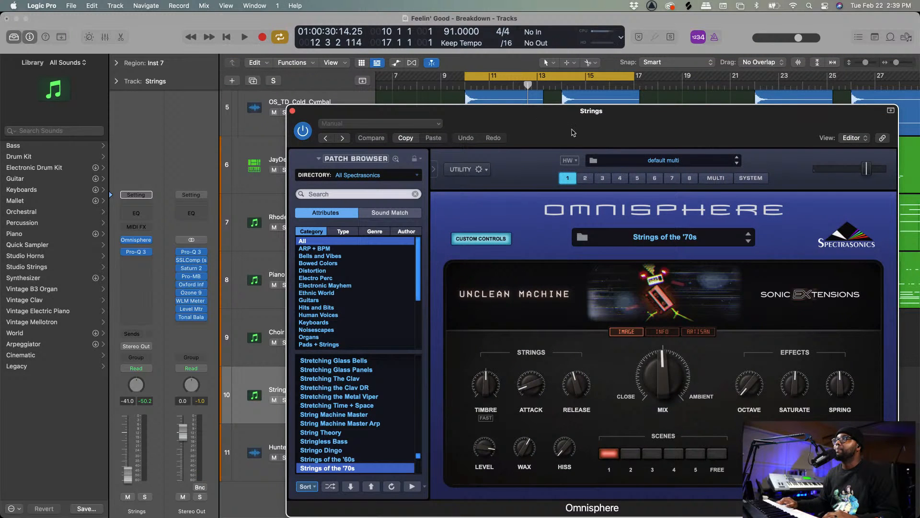
pyautogui.moveTo(572, 133); pyautogui.dragTo(448, 94)
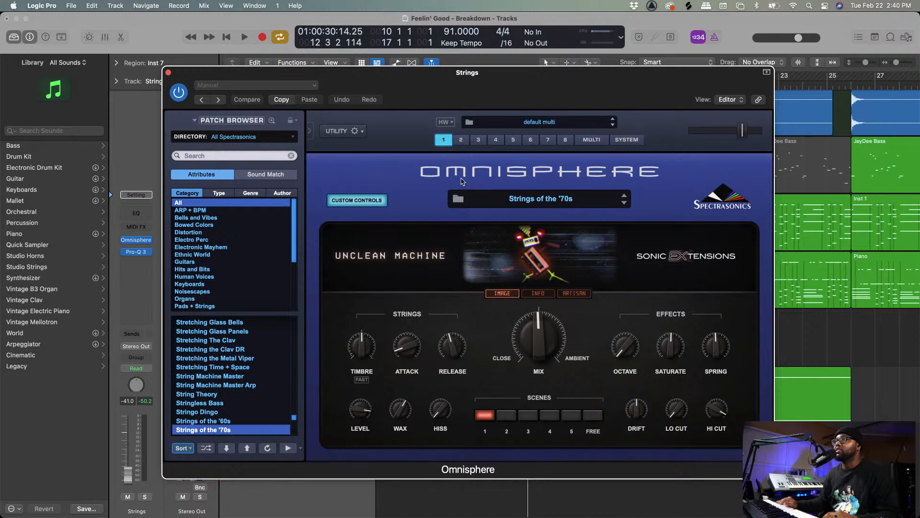
pyautogui.moveTo(342, 85); pyautogui.dragTo(510, 77)
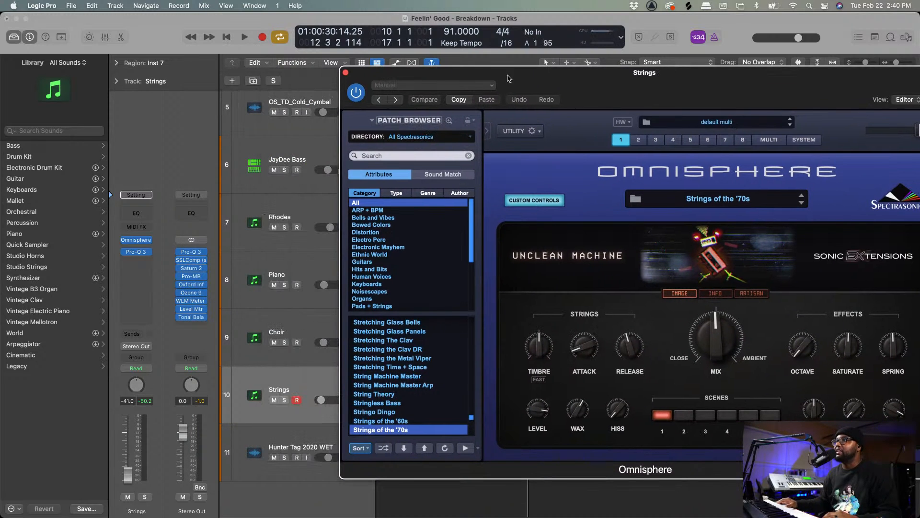
# Solo the Strings track and raise its volume to -21.5 dB while the loop plays.
pyautogui.click(284, 400)
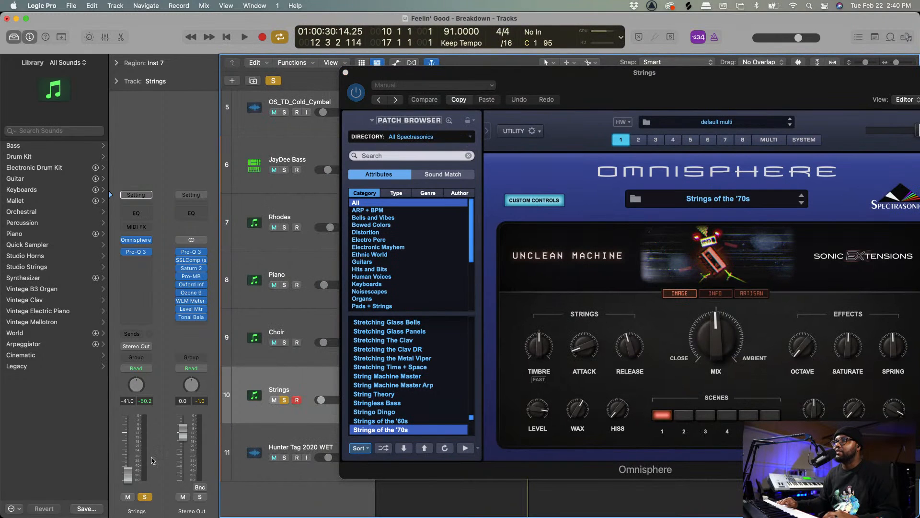
pyautogui.press('space')
pyautogui.moveTo(129, 449); pyautogui.dragTo(127, 457)
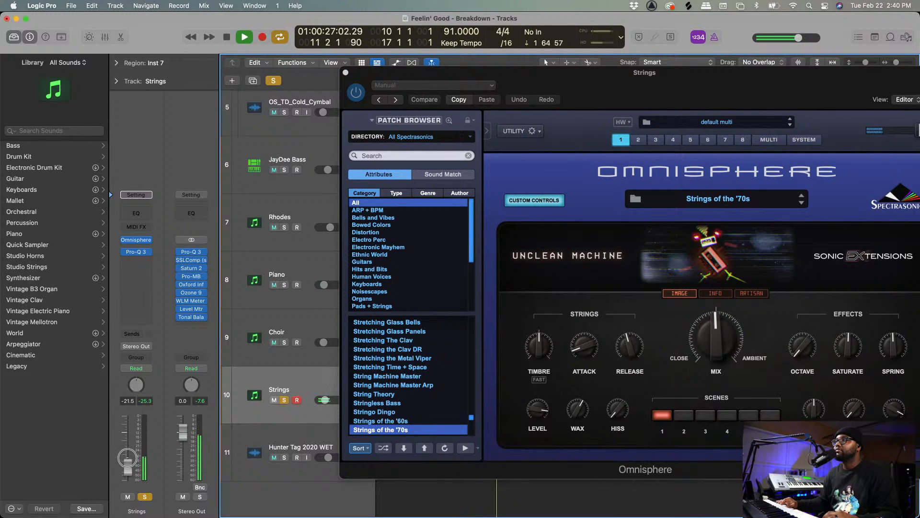
pyautogui.press('space')
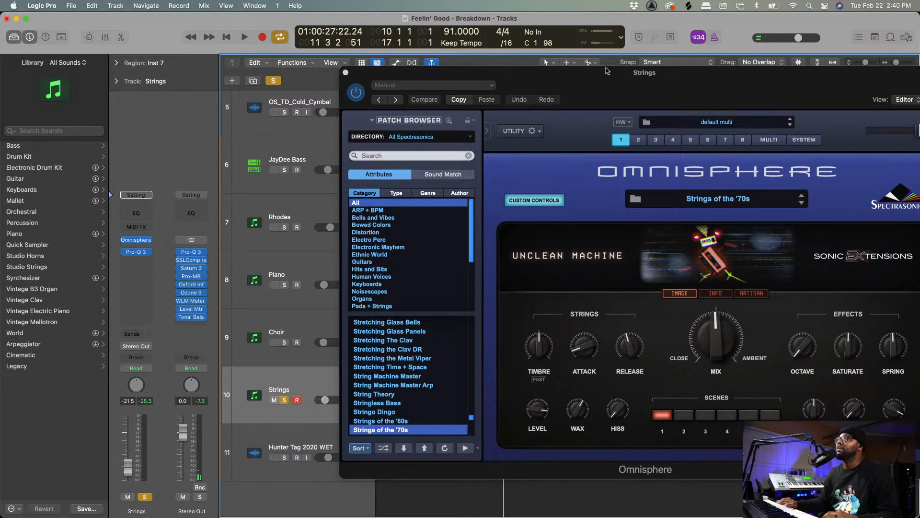
# Switch Omnisphere's patch browser directory to the Unclean Machine library and locate the Strings of the '70s patch.
pyautogui.moveTo(606, 71); pyautogui.dragTo(370, 67)
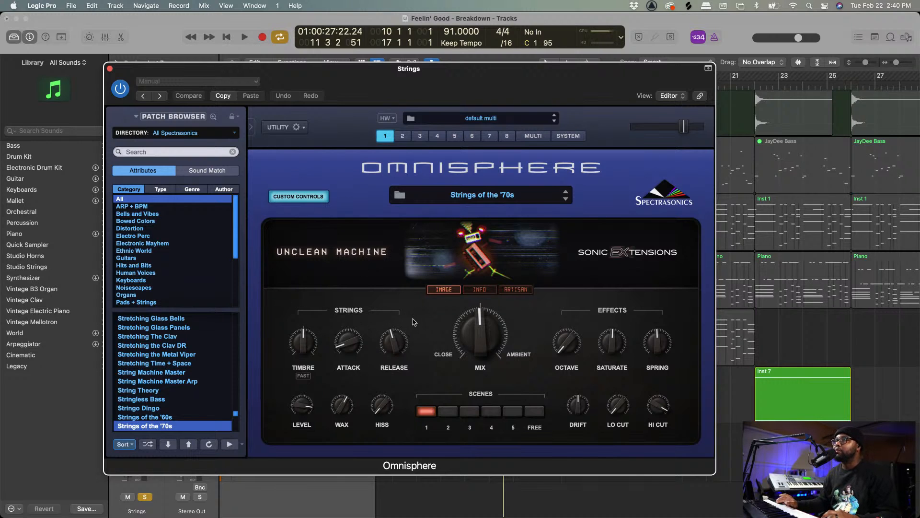
pyautogui.click(207, 136)
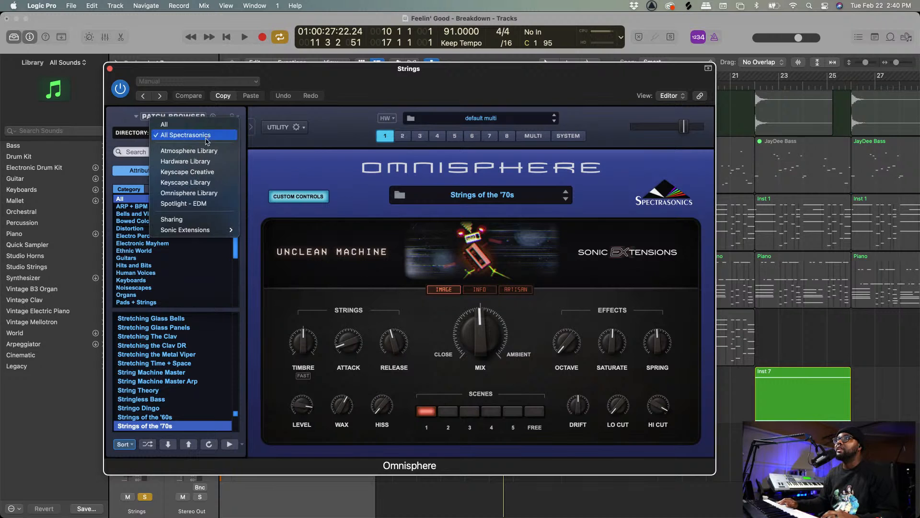
pyautogui.moveTo(208, 231)
pyautogui.click(277, 231)
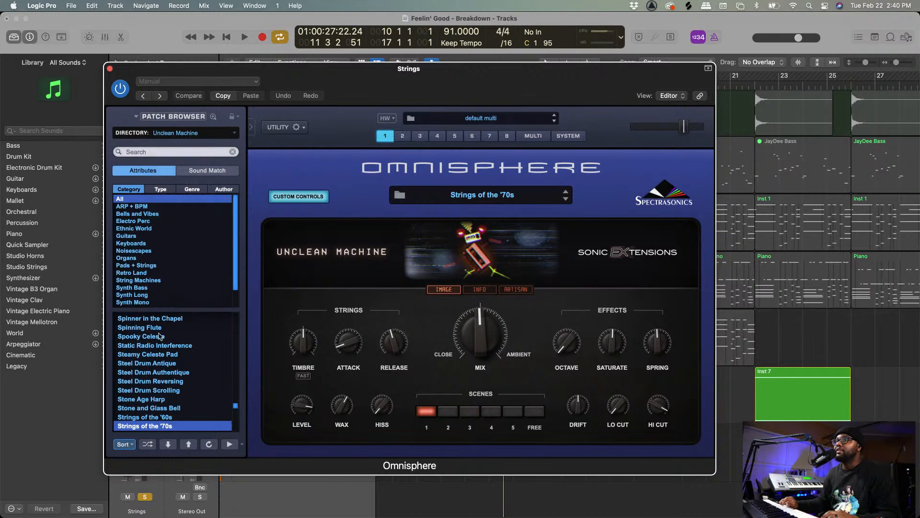
pyautogui.scroll(-2, 163, 359)
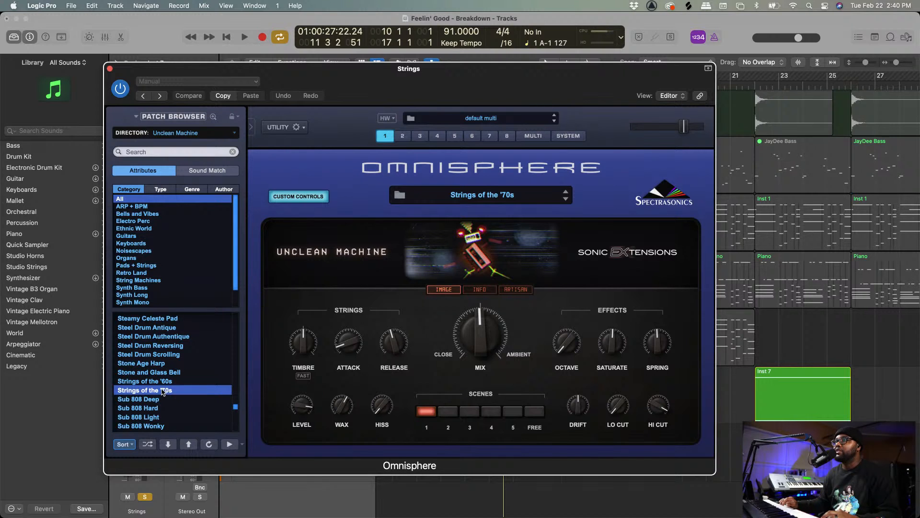
# Replay the soloed Strings part and move the Omnisphere window off the channel strips.
pyautogui.press('space')
pyautogui.moveTo(288, 82); pyautogui.dragTo(459, 98)
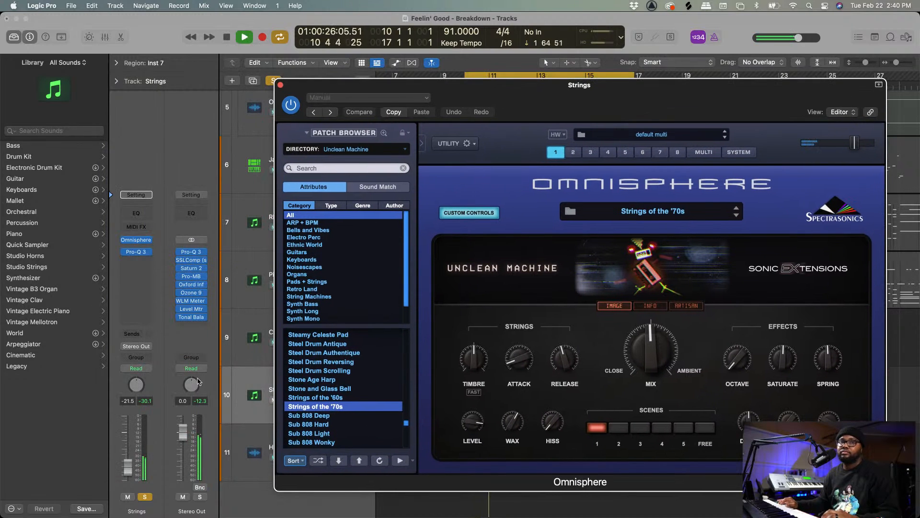
pyautogui.press('space')
# Unsolo the Strings track and lower its volume to -35.0 dB while the full mix plays.
pyautogui.click(145, 496)
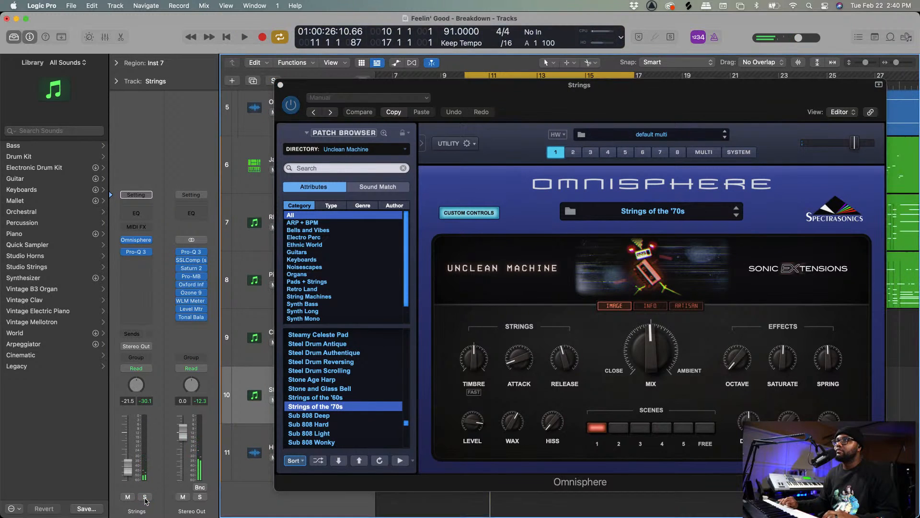
pyautogui.press('space')
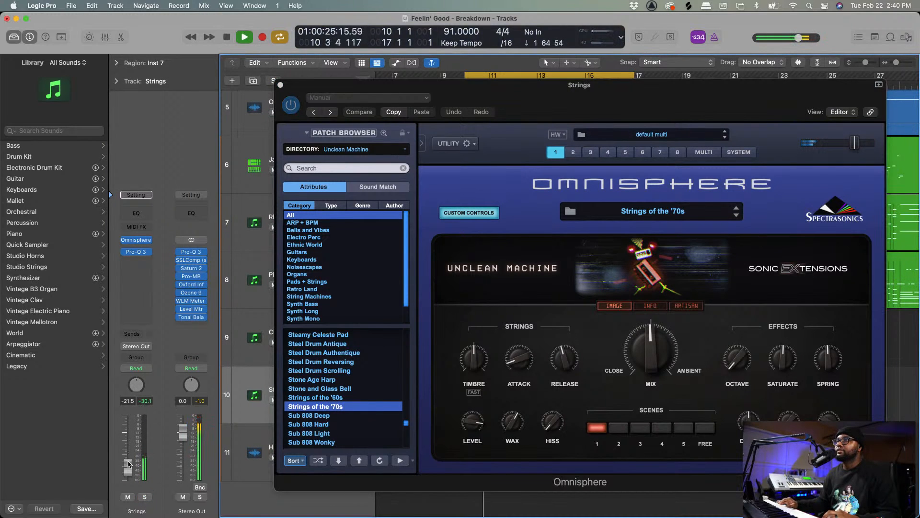
pyautogui.moveTo(128, 466); pyautogui.dragTo(128, 473)
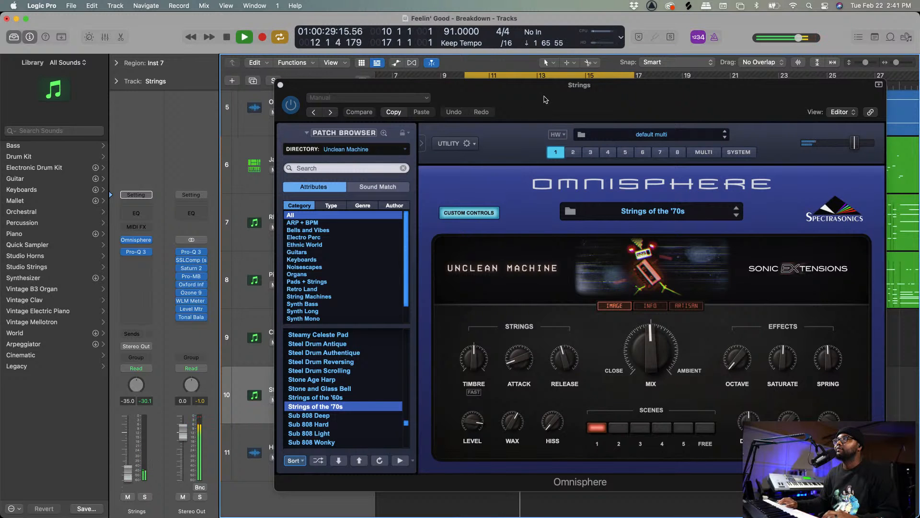
pyautogui.moveTo(551, 99); pyautogui.dragTo(456, 107)
pyautogui.press('space')
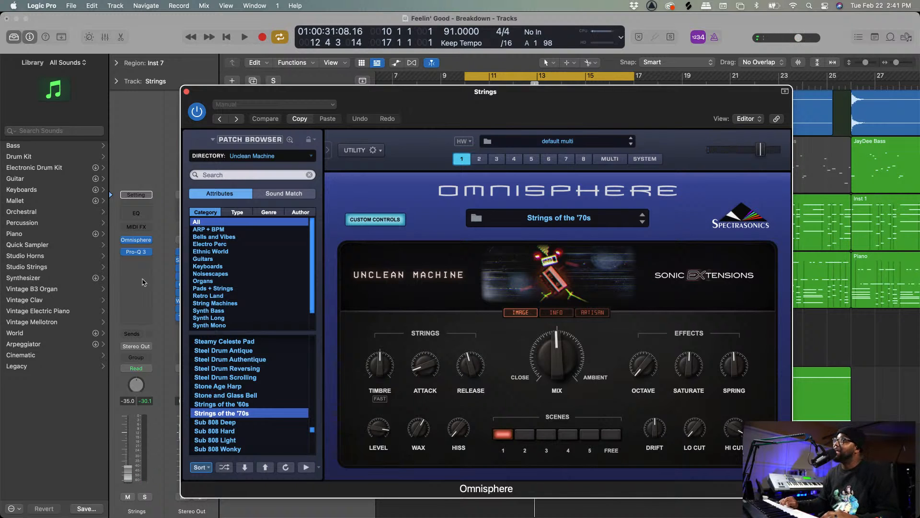
# Inspect the low-cut band in the Strings track's Pro-Q 3, and close the equalizer and Omnisphere windows.
pyautogui.click(137, 255)
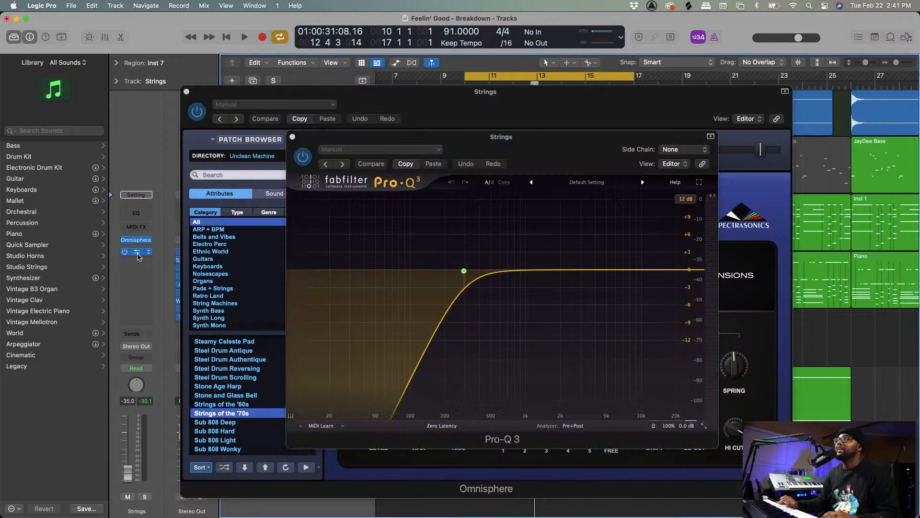
pyautogui.moveTo(468, 275)
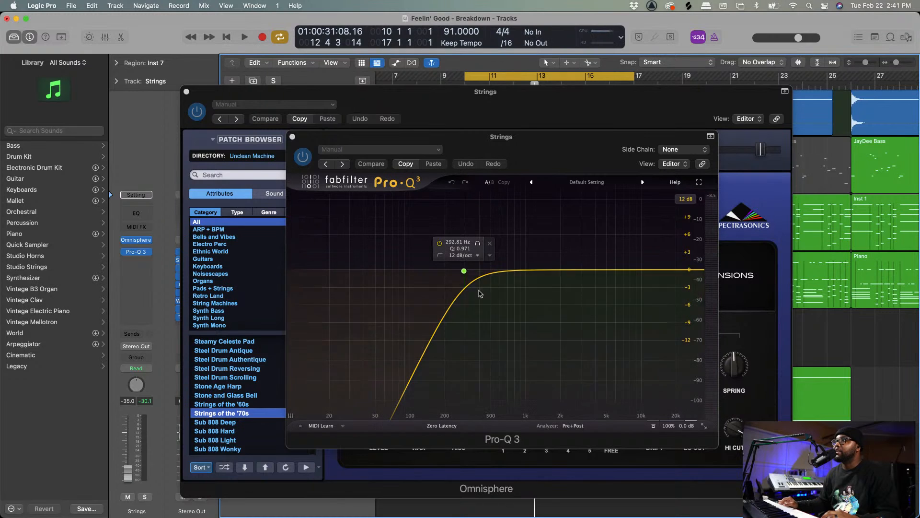
pyautogui.click(293, 136)
pyautogui.click(187, 92)
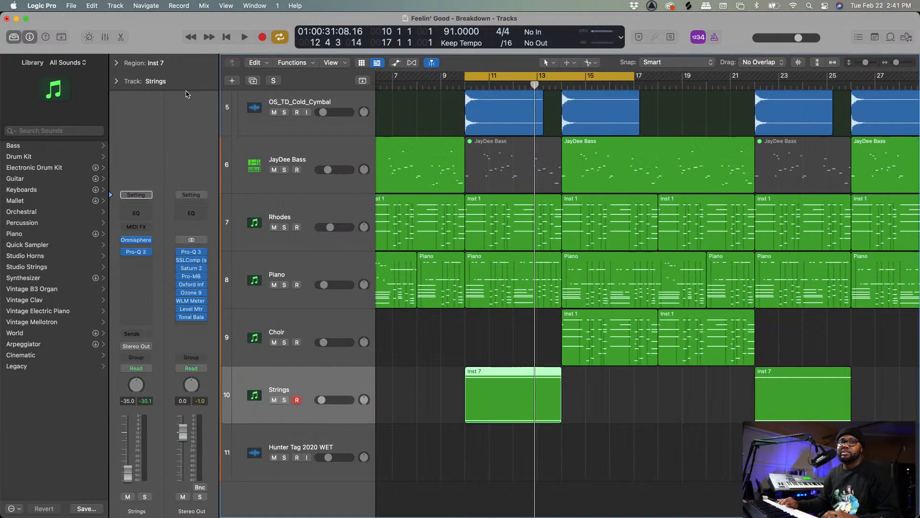
# Move the cycle range to start at bar 14 and end at bar 21, over the Choir regions.
pyautogui.hscroll(5, 550, 204)
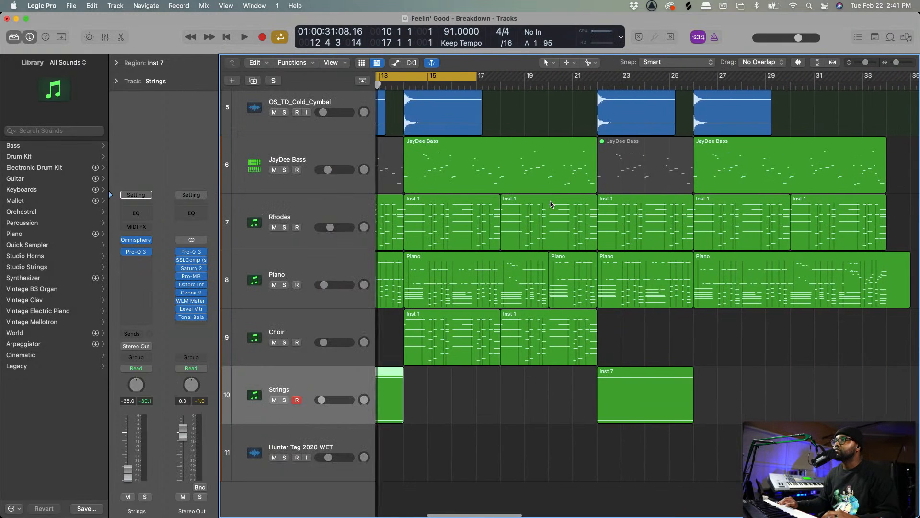
pyautogui.hscroll(-4, 542, 198)
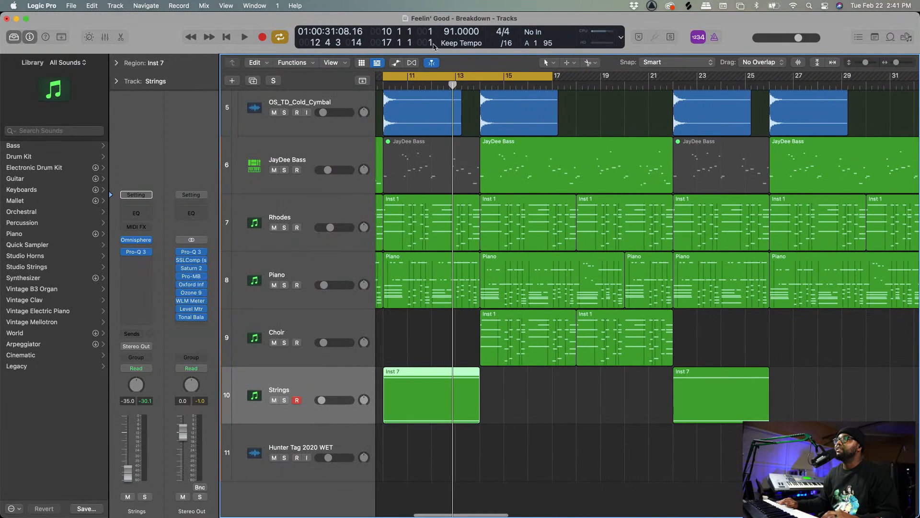
pyautogui.moveTo(431, 75); pyautogui.dragTo(528, 88)
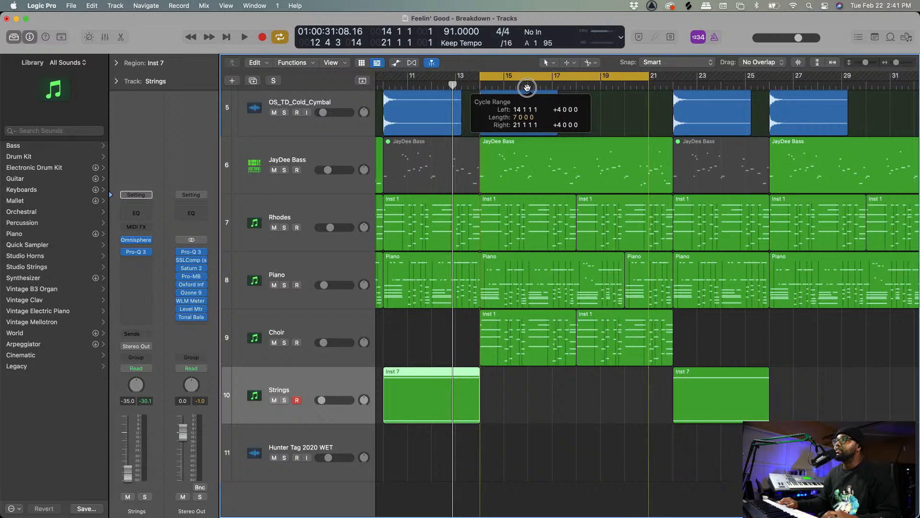
# Open the Choir track's Omnisphere instrument with the Gospel Choir Hmms patch and play the full-mix loop.
pyautogui.click(288, 324)
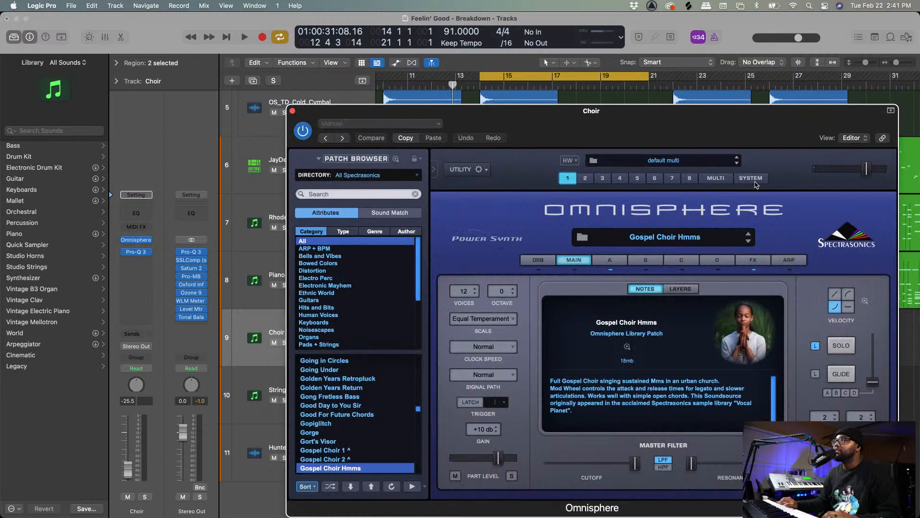
pyautogui.moveTo(799, 133); pyautogui.dragTo(704, 105)
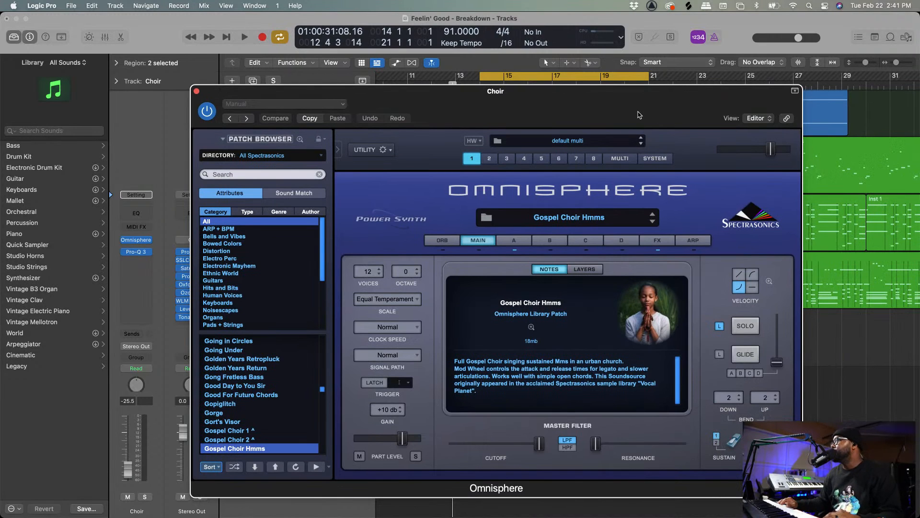
pyautogui.moveTo(638, 115); pyautogui.dragTo(784, 129)
pyautogui.press('space')
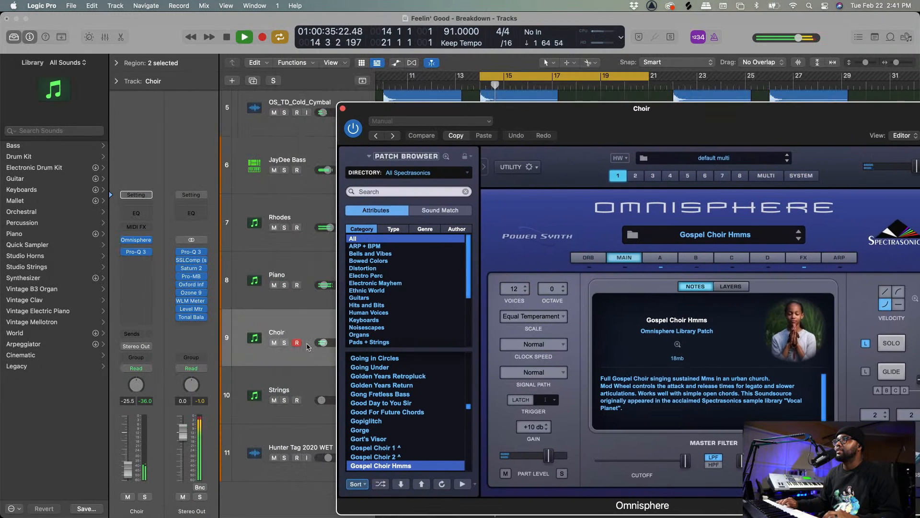
pyautogui.moveTo(575, 118); pyautogui.dragTo(405, 101)
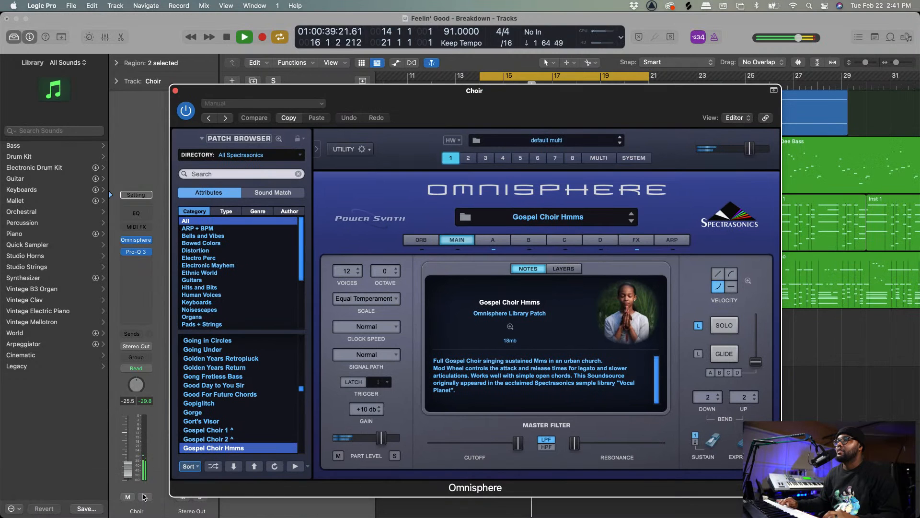
# Solo the Choir track, stop the loop, and show layer A of the Gospel Choir Hmms patch in Omnisphere.
pyautogui.click(144, 497)
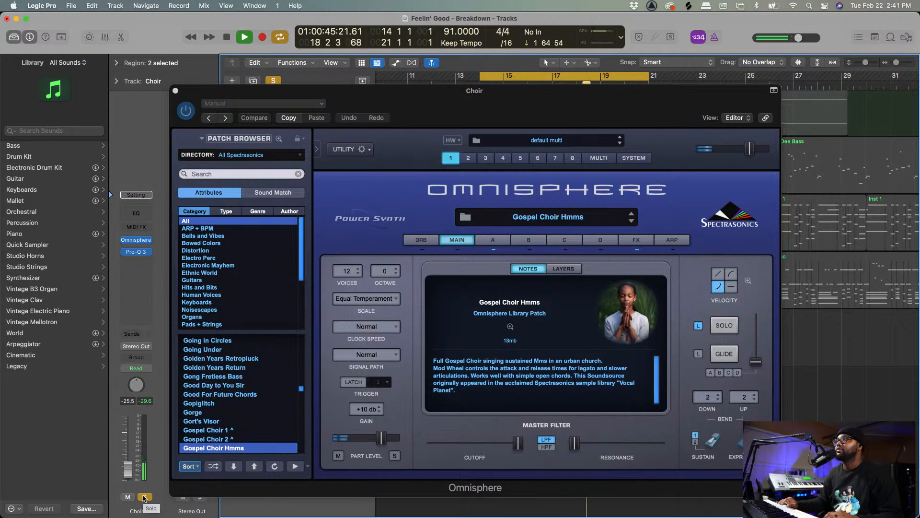
pyautogui.press('space')
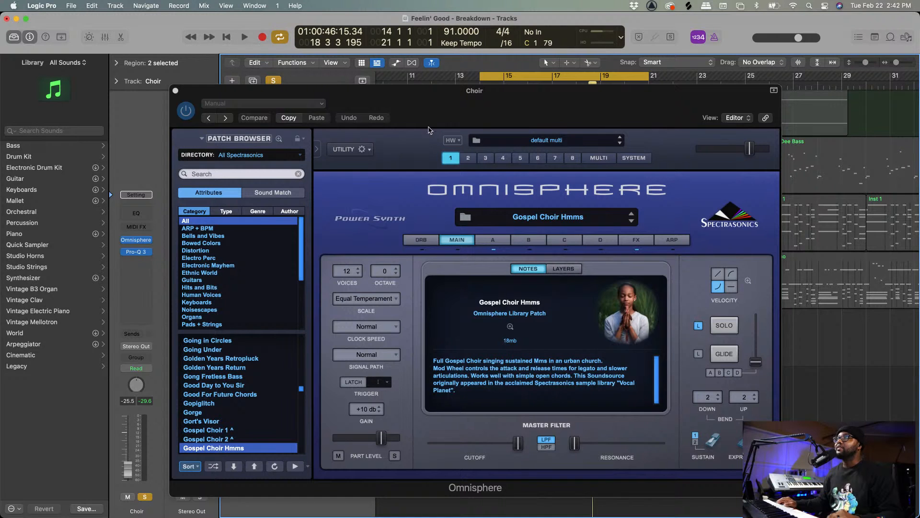
pyautogui.moveTo(442, 115)
pyautogui.mouseDown()
pyautogui.moveTo(337, 195)
pyautogui.moveTo(405, 162)
pyautogui.moveTo(459, 115)
pyautogui.mouseUp()
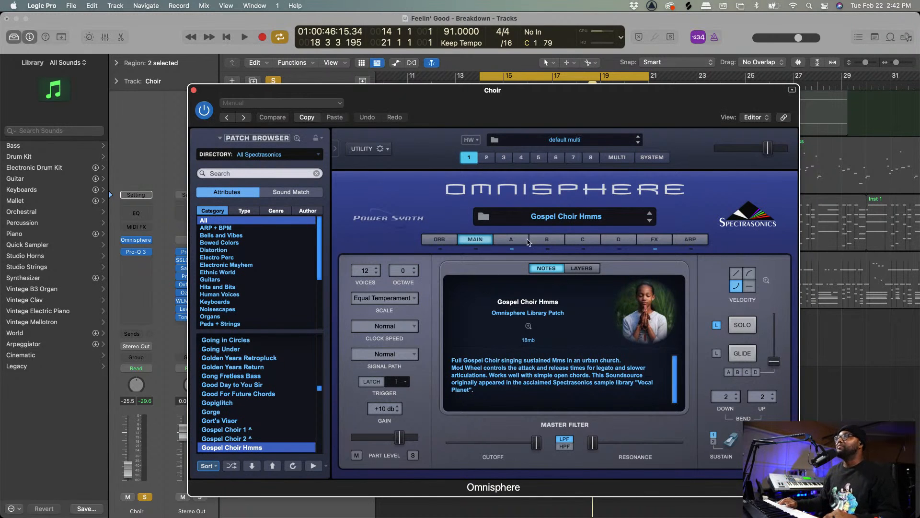
pyautogui.click(512, 239)
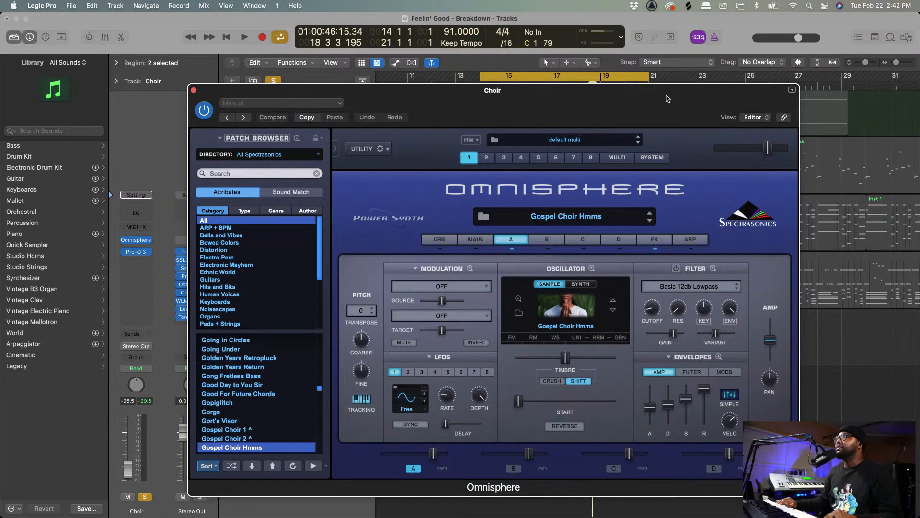
pyautogui.moveTo(667, 99); pyautogui.dragTo(595, 87)
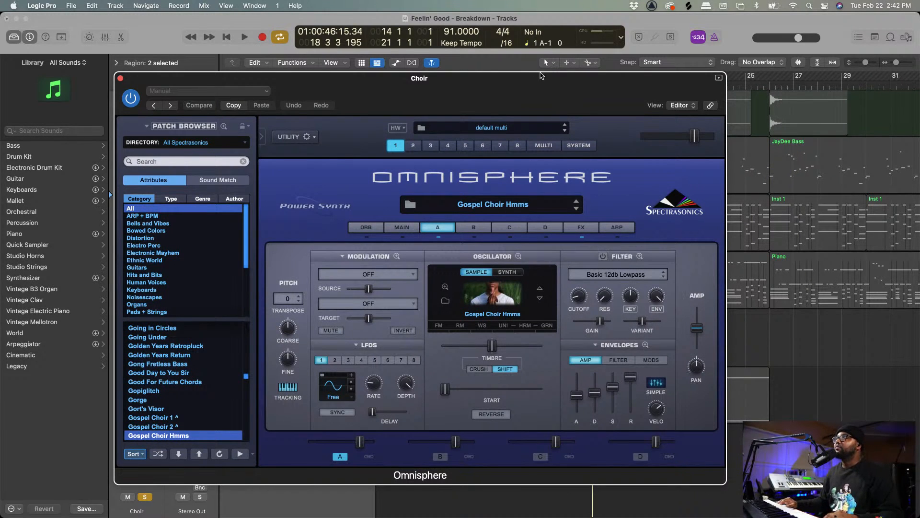
pyautogui.moveTo(525, 88); pyautogui.dragTo(593, 90)
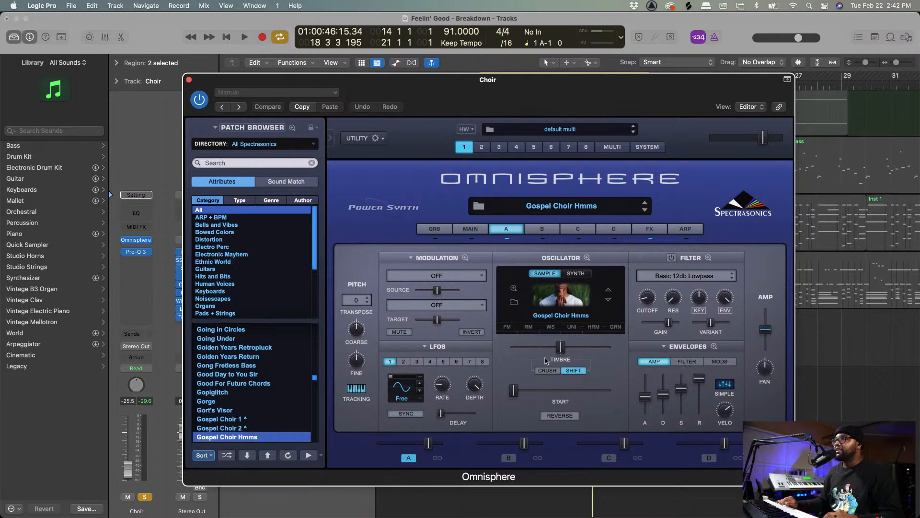
# Audition the Choir track soloed, unsolo it and play it in the full mix, and close its Omnisphere window.
pyautogui.press('space')
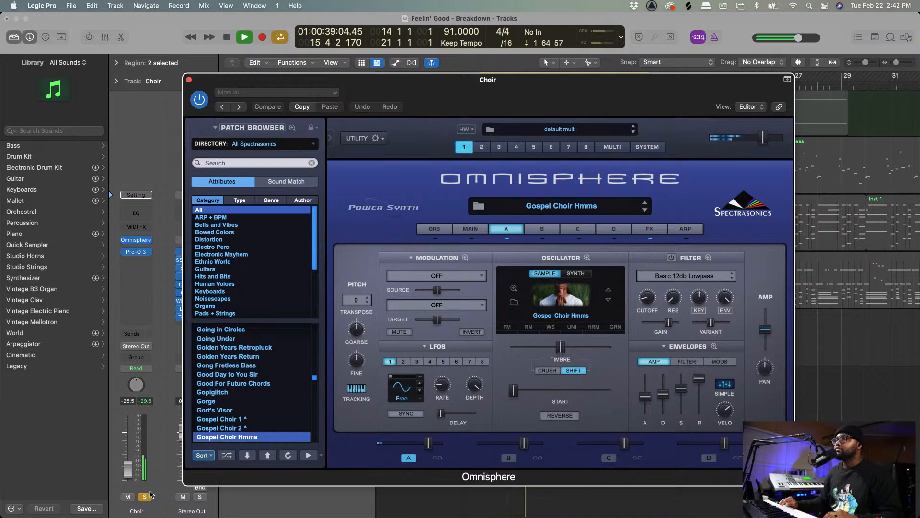
pyautogui.press('space')
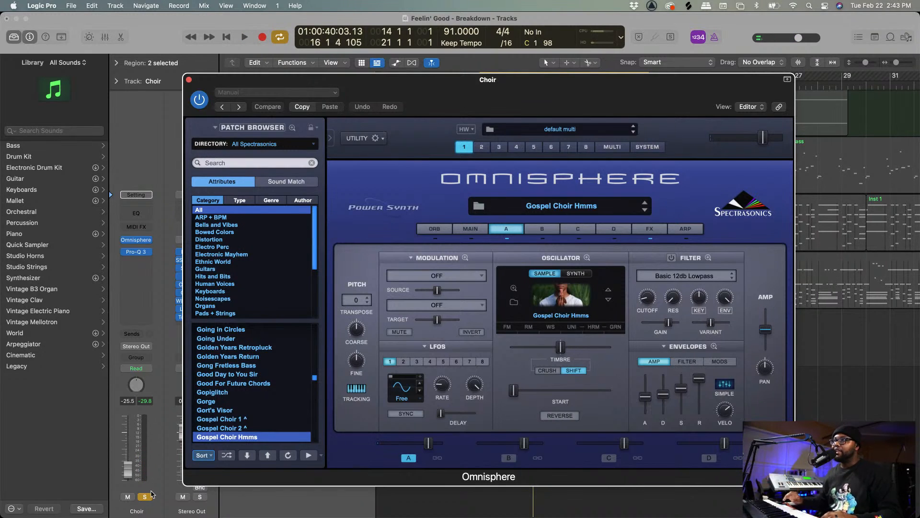
pyautogui.click(145, 497)
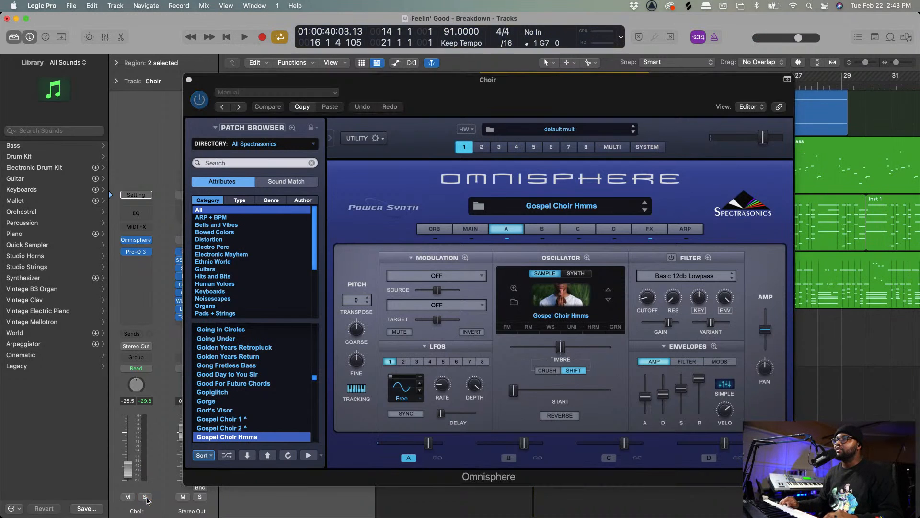
pyautogui.press('space')
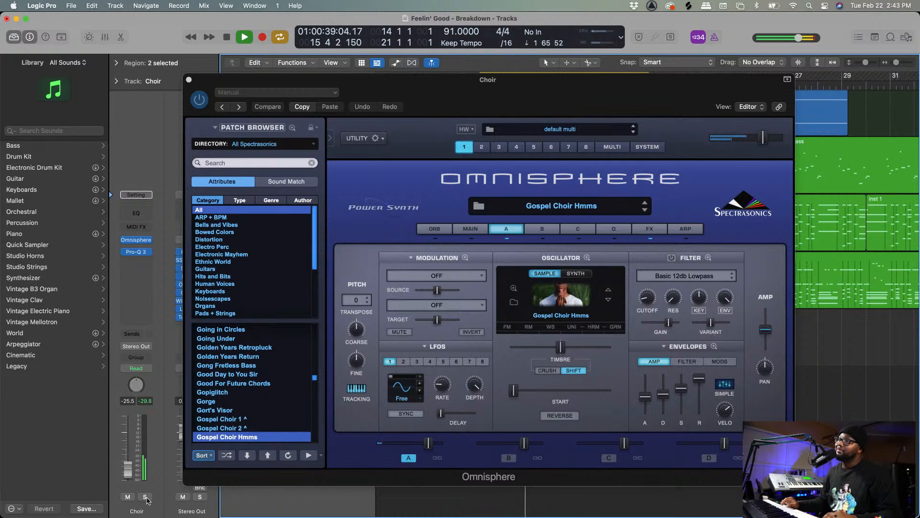
pyautogui.press('space')
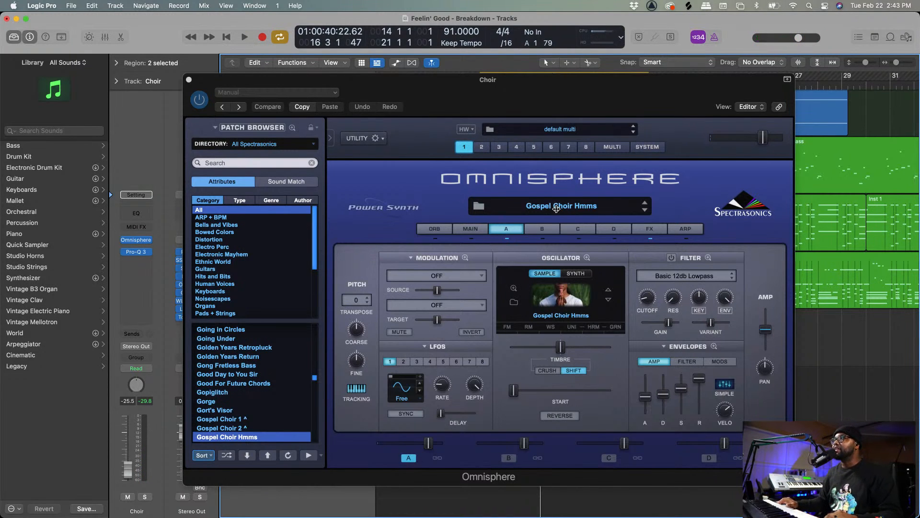
pyautogui.click(190, 79)
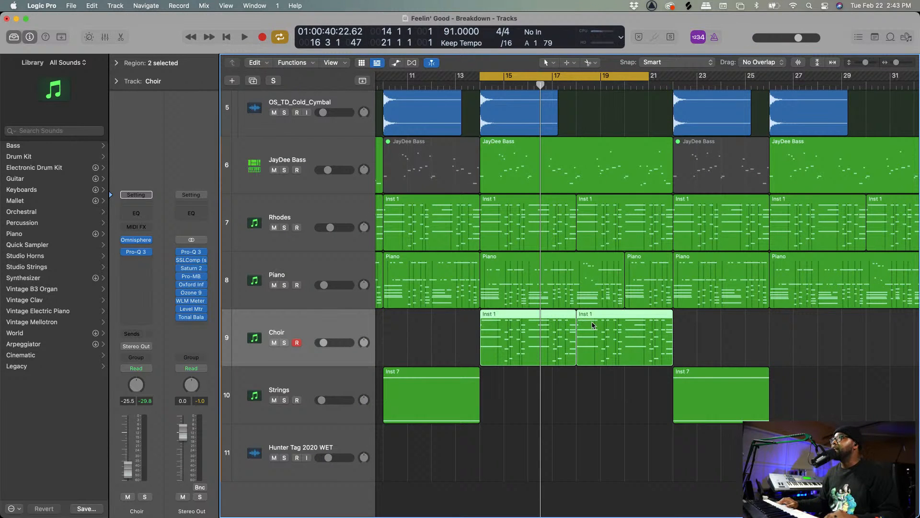
# Select the Rhodes region at bar 14, audition the Rhodes and Choir tracks soloed together, and unsolo both.
pyautogui.click(517, 230)
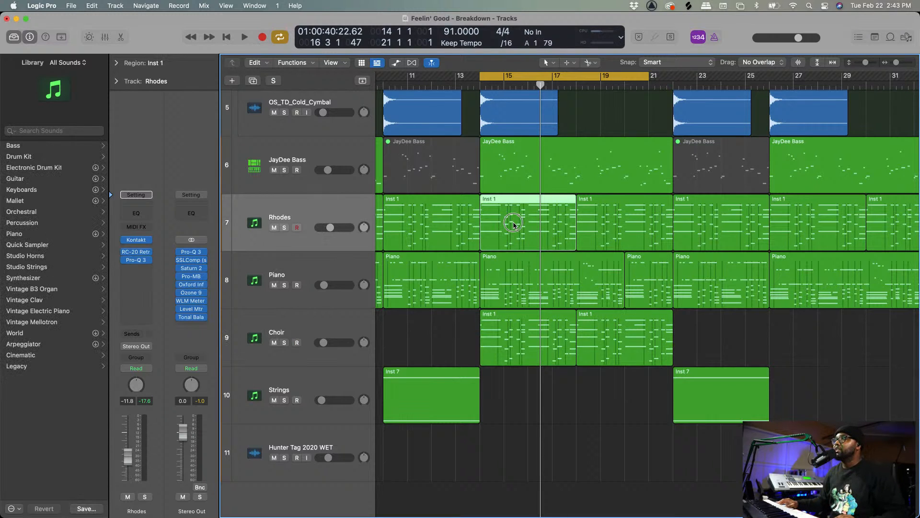
pyautogui.moveTo(514, 225)
pyautogui.mouseDown()
pyautogui.moveTo(514, 315)
pyautogui.moveTo(512, 238)
pyautogui.mouseUp()
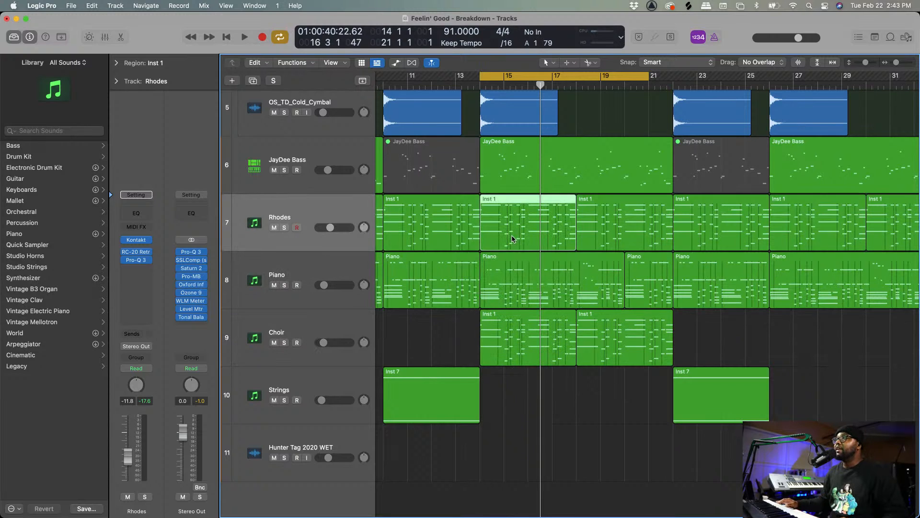
pyautogui.click(284, 228)
pyautogui.click(285, 343)
pyautogui.press('space')
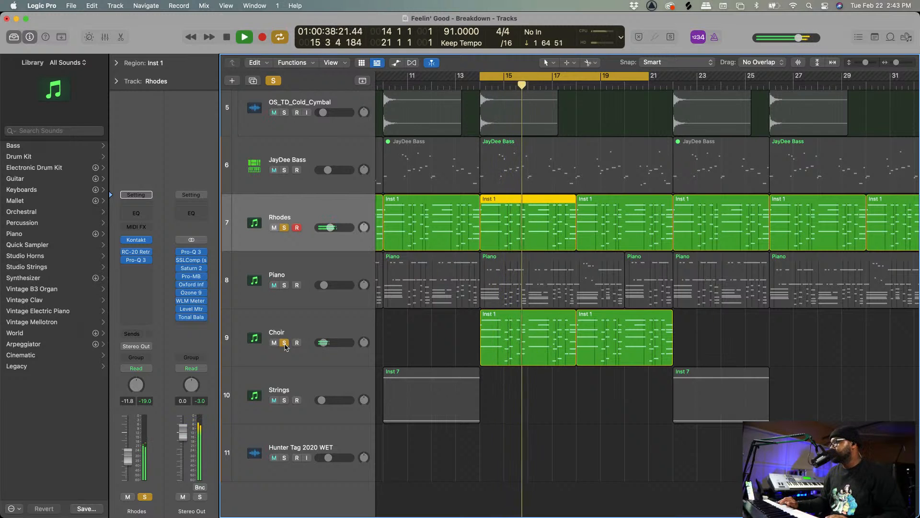
pyautogui.press('space')
pyautogui.click(284, 344)
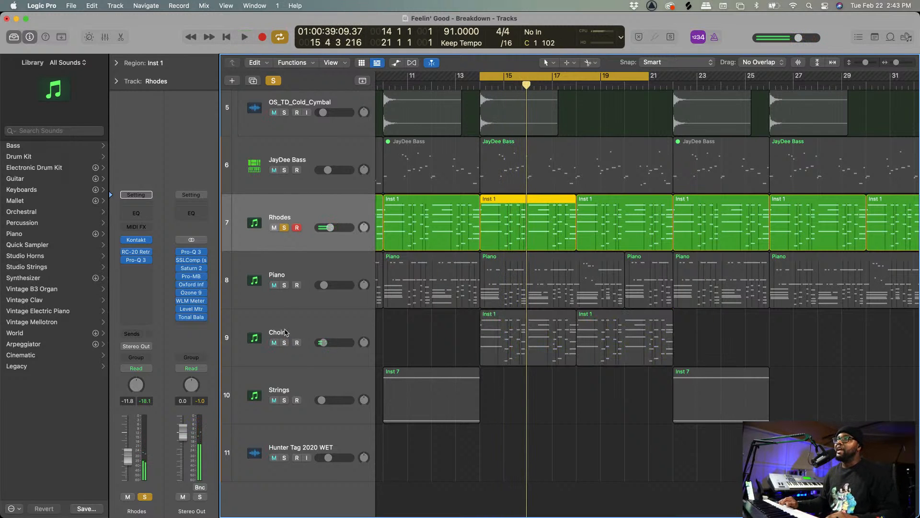
pyautogui.click(284, 227)
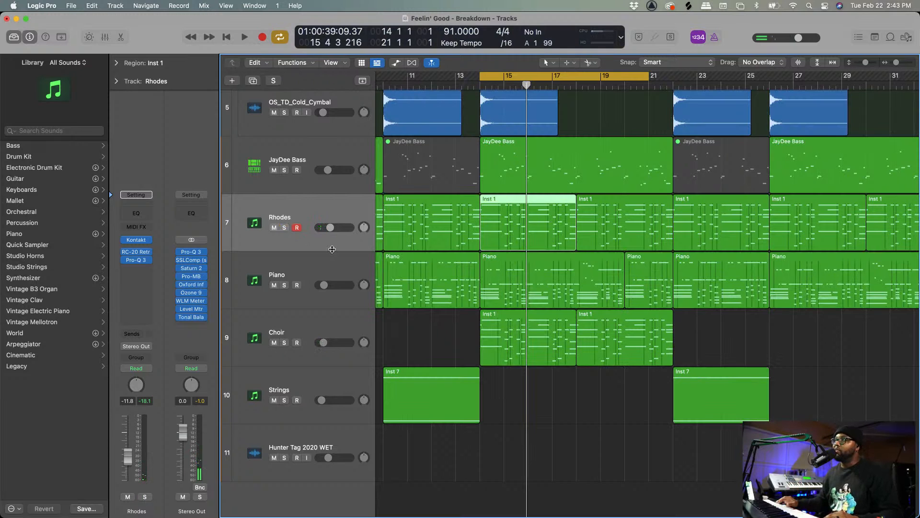
# Turn off the cycle range over bars 14 to 21.
pyautogui.scroll(-4, 596, 241)
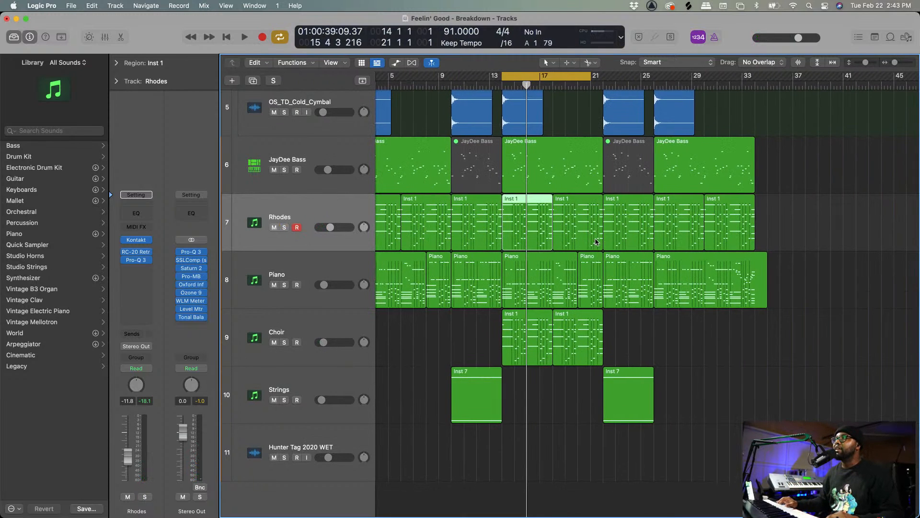
pyautogui.scroll(2, 596, 242)
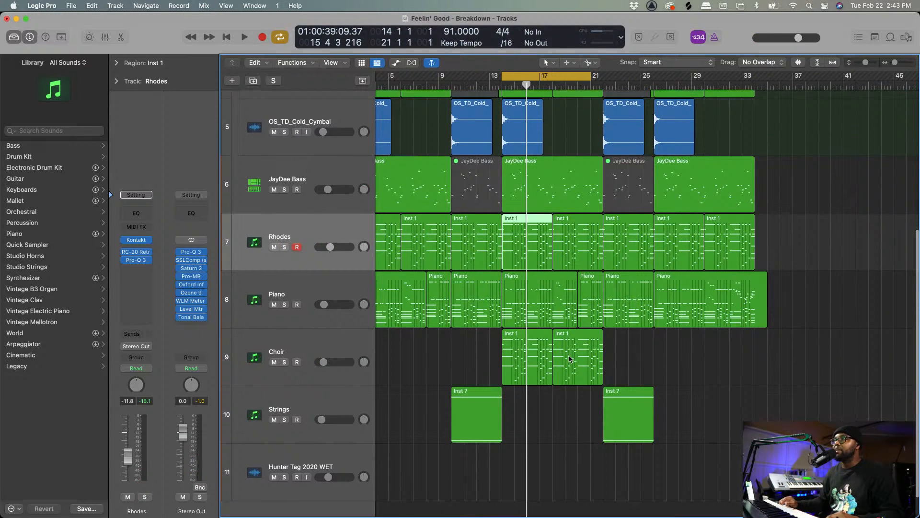
pyautogui.click(547, 77)
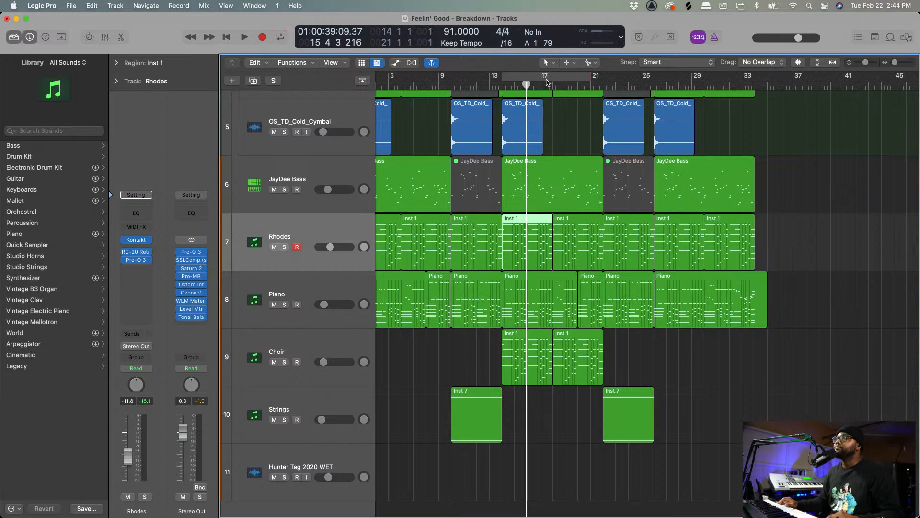
pyautogui.scroll(-5, 527, 161)
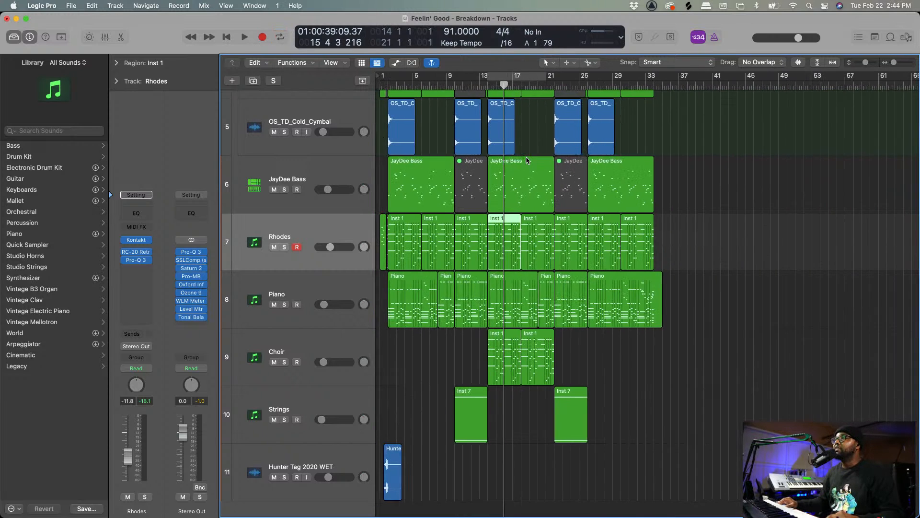
# Select the JayDee Bass track, inspect the low-cut band in its Pro-Q 3, and close the equalizer.
pyautogui.scroll(8, 516, 179)
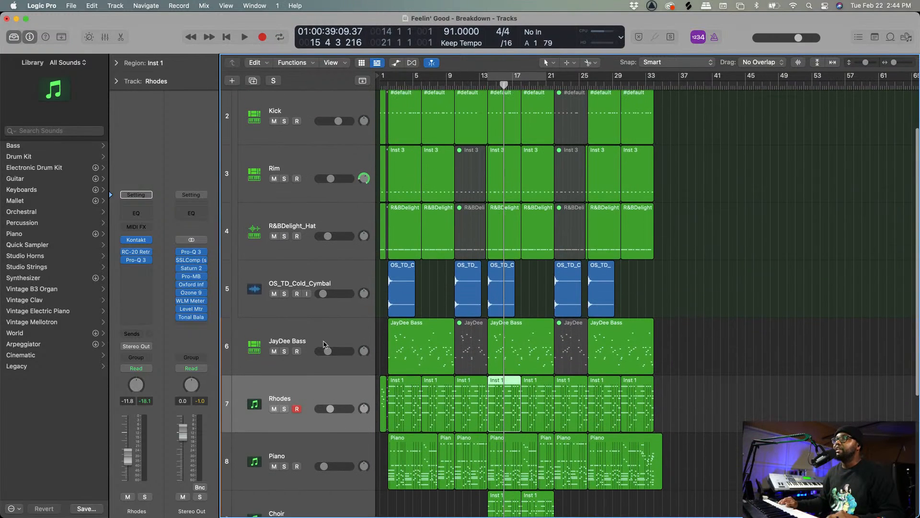
pyautogui.scroll(-2, 324, 344)
pyautogui.click(319, 300)
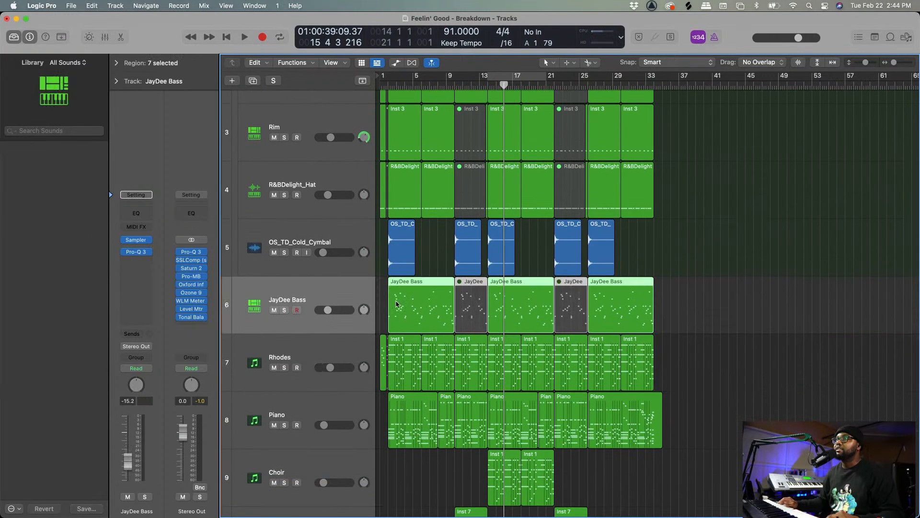
pyautogui.scroll(-2, 396, 303)
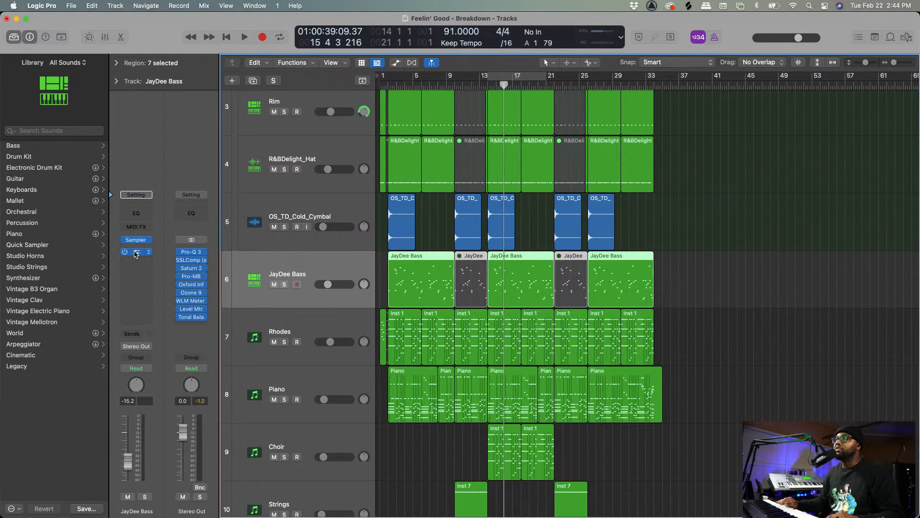
pyautogui.click(137, 253)
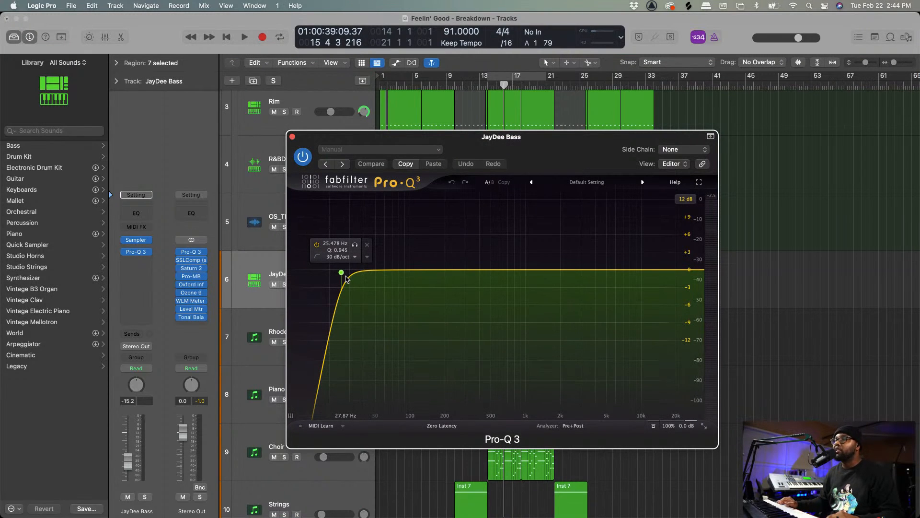
pyautogui.click(292, 138)
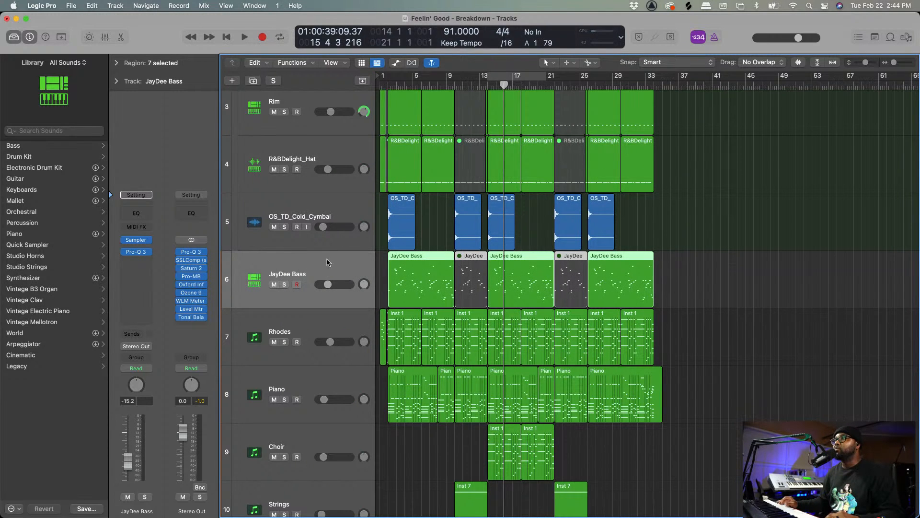
# Audition the JayDee Bass track soloed, stop playback, and unsolo it.
pyautogui.click(284, 285)
pyautogui.press('space')
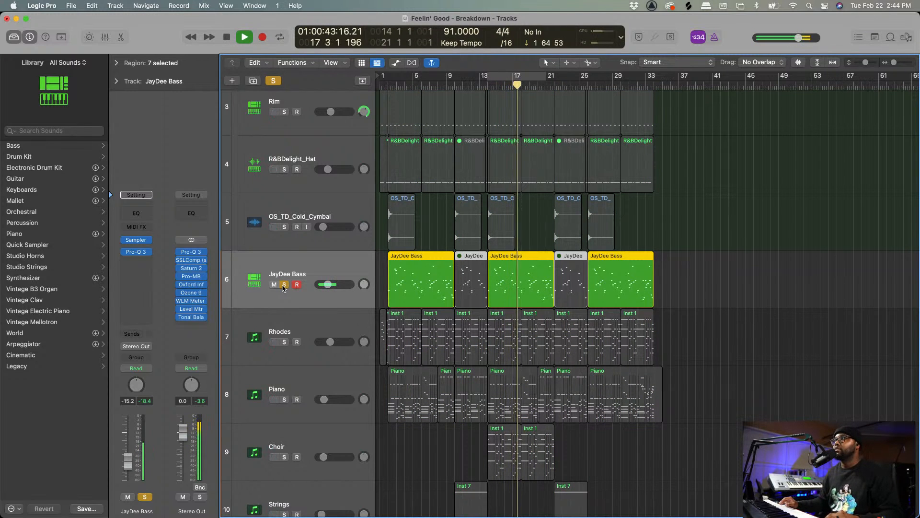
pyautogui.press('space')
pyautogui.click(283, 285)
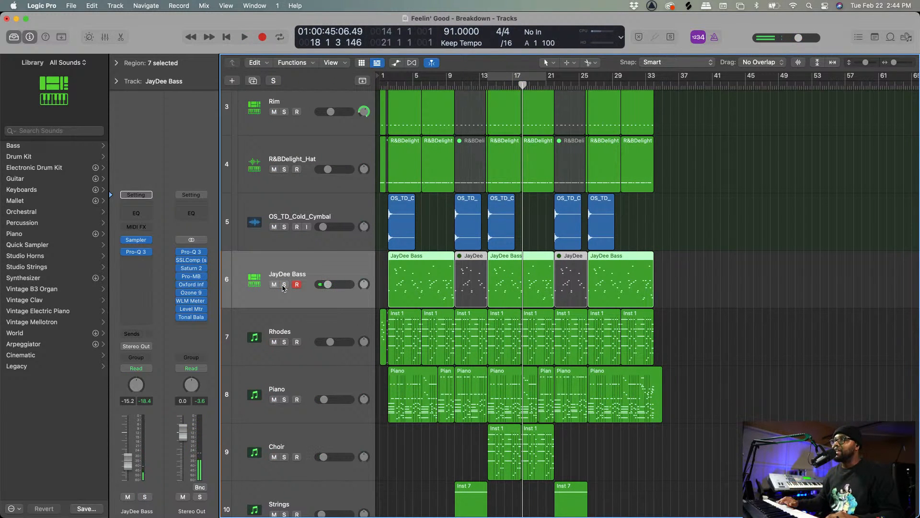
# Turn the cycle range back on and bypass all Stereo Out plug-ins from SSLComp through Tonal Balance, leaving Pro-Q 3 active.
pyautogui.scroll(-5, 347, 282)
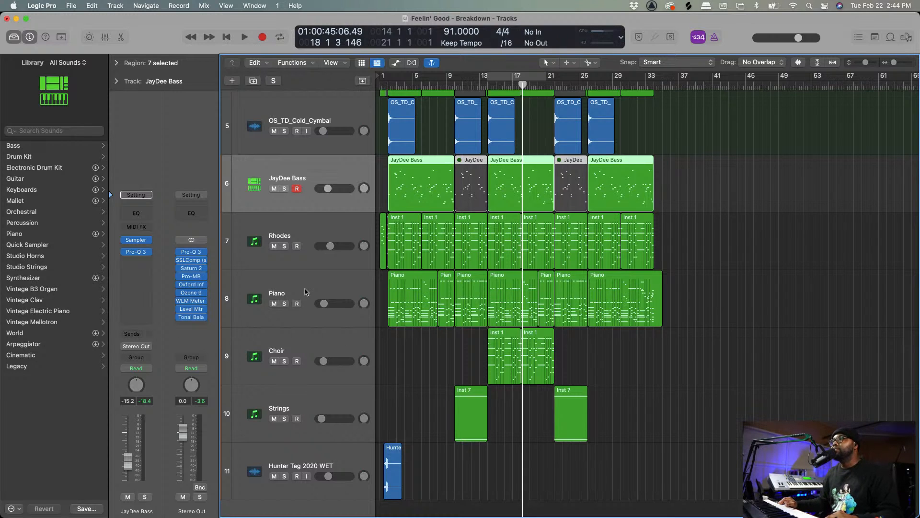
pyautogui.click(509, 78)
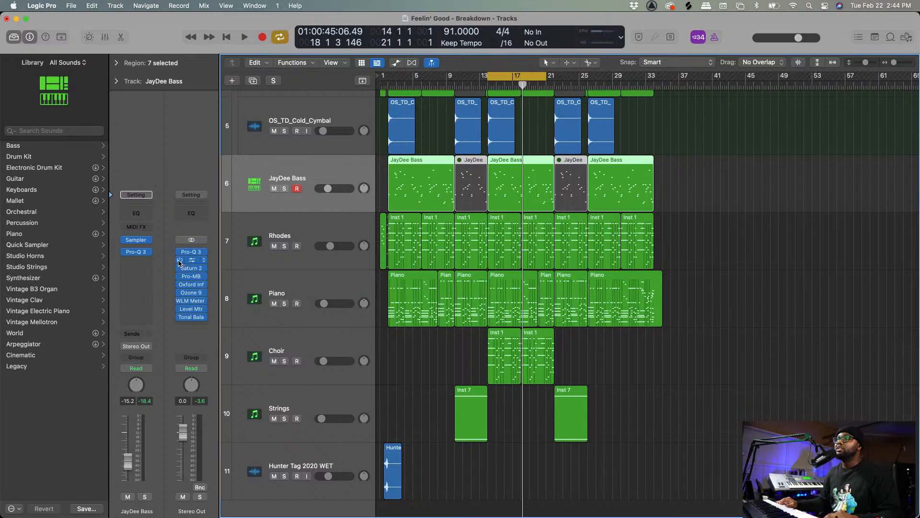
pyautogui.moveTo(180, 260); pyautogui.dragTo(177, 321)
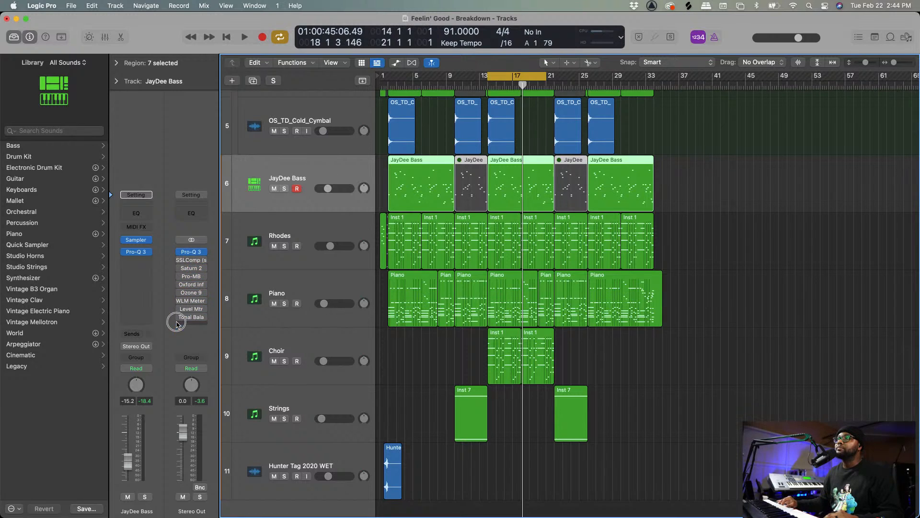
# Open the Stereo Out's Pro-Q 3, solo its low-cut band, and audition the full-mix loop.
pyautogui.click(191, 254)
pyautogui.moveTo(366, 271)
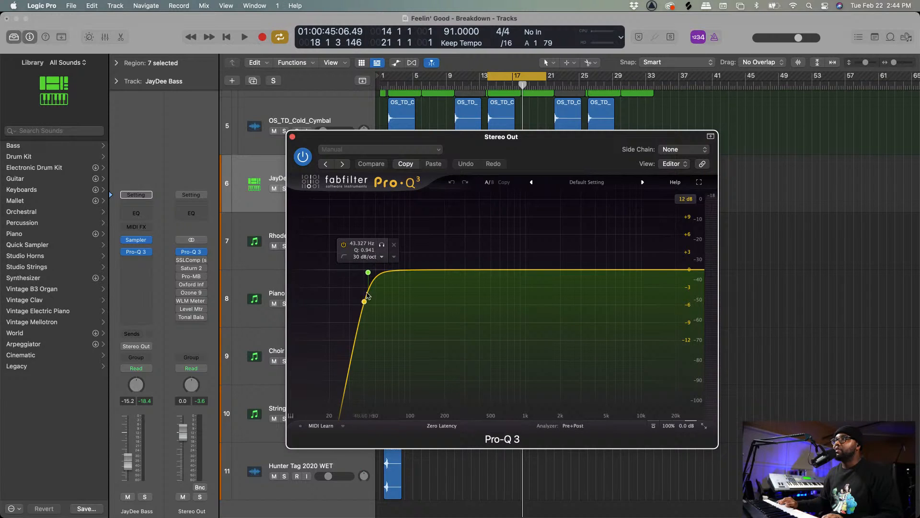
pyautogui.click(382, 245)
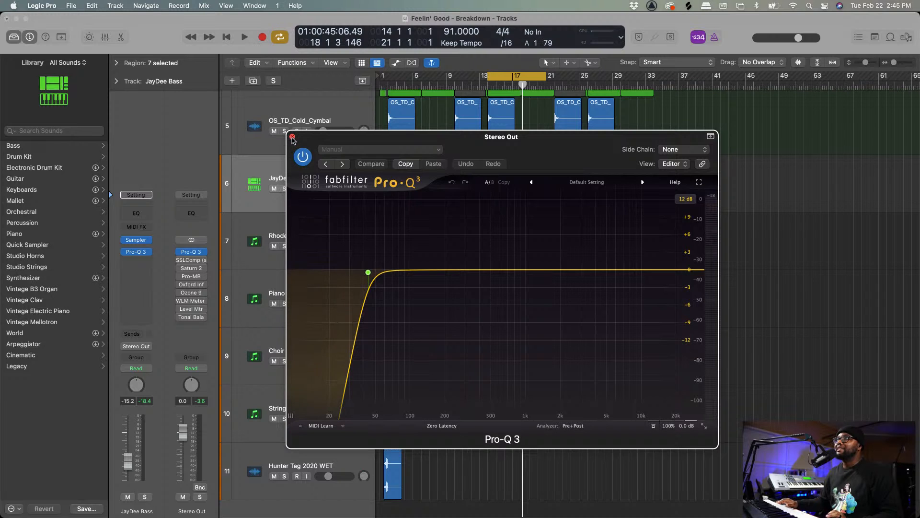
pyautogui.press('space')
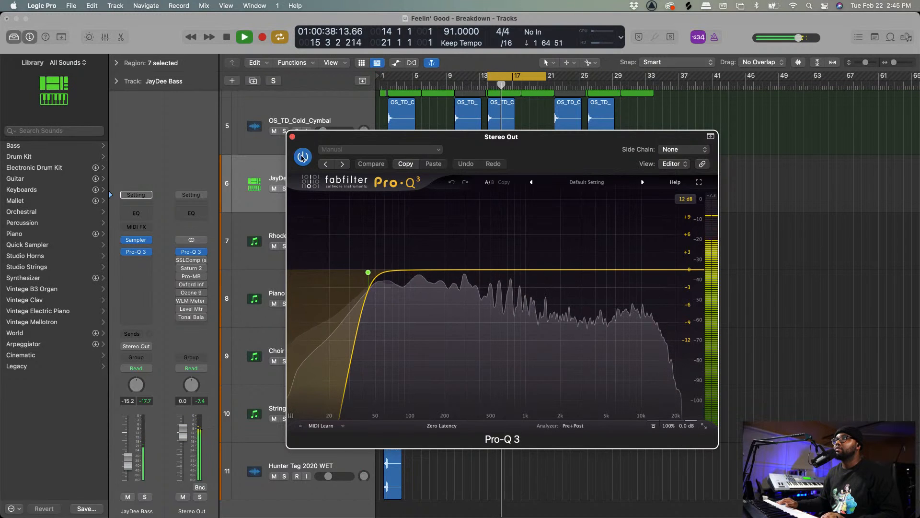
pyautogui.press('space')
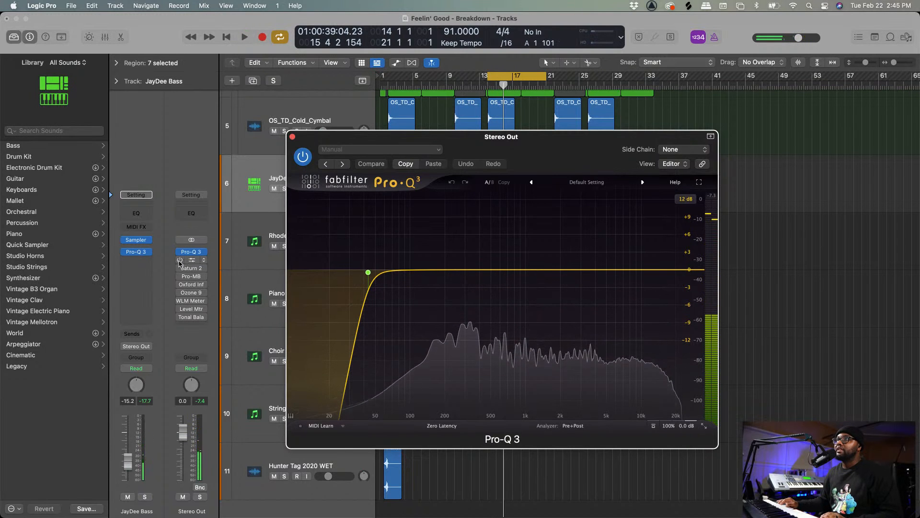
# Turn the Stereo Out's SSLComp back on, close the Pro-Q 3 window, and open the compressor.
pyautogui.click(180, 260)
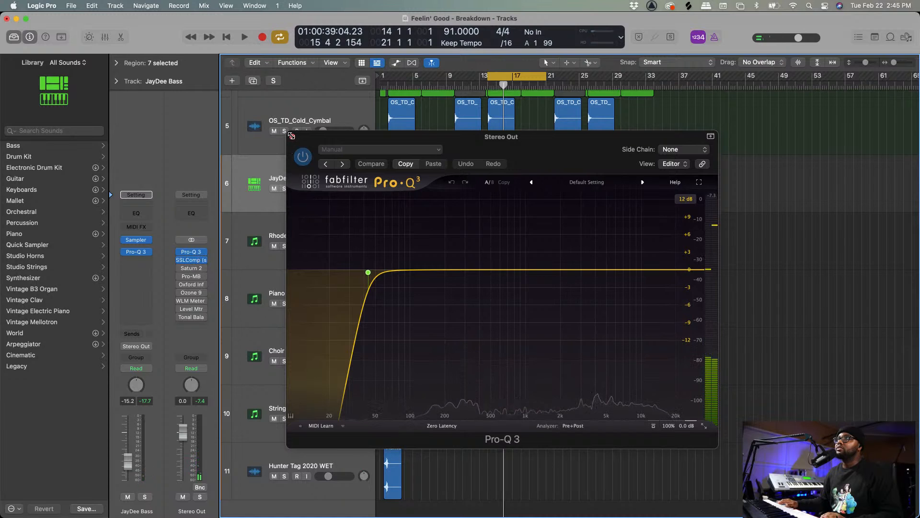
pyautogui.click(292, 136)
pyautogui.click(191, 262)
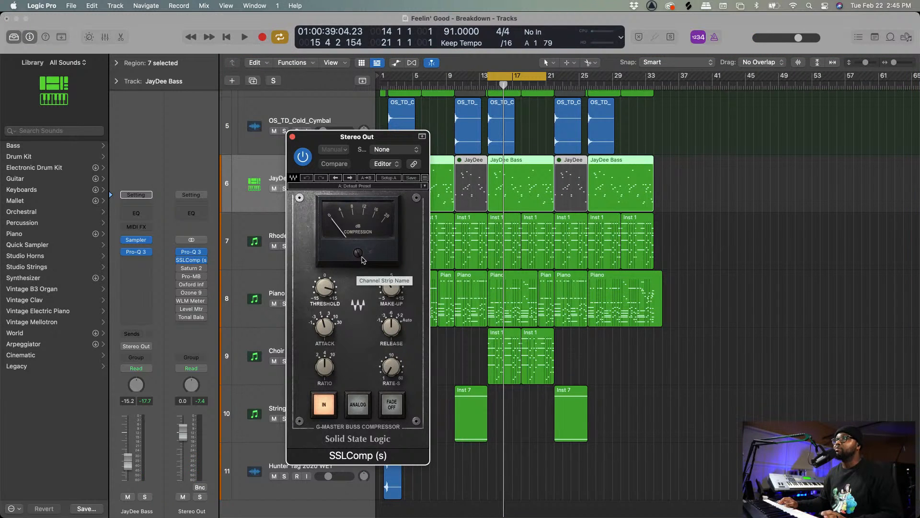
# Audition the full-mix loop through SSLComp, stop playback, review its attack and ratio settings, and close the compressor.
pyautogui.press('space')
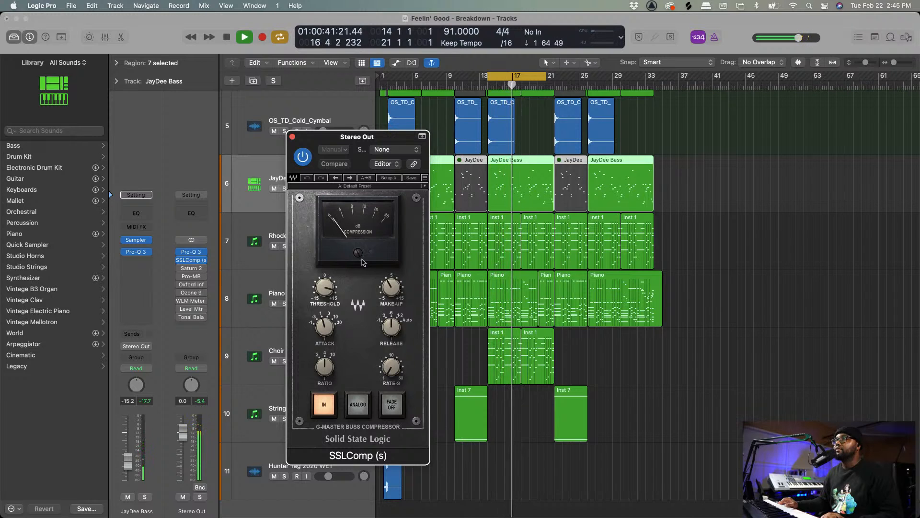
pyautogui.press('space')
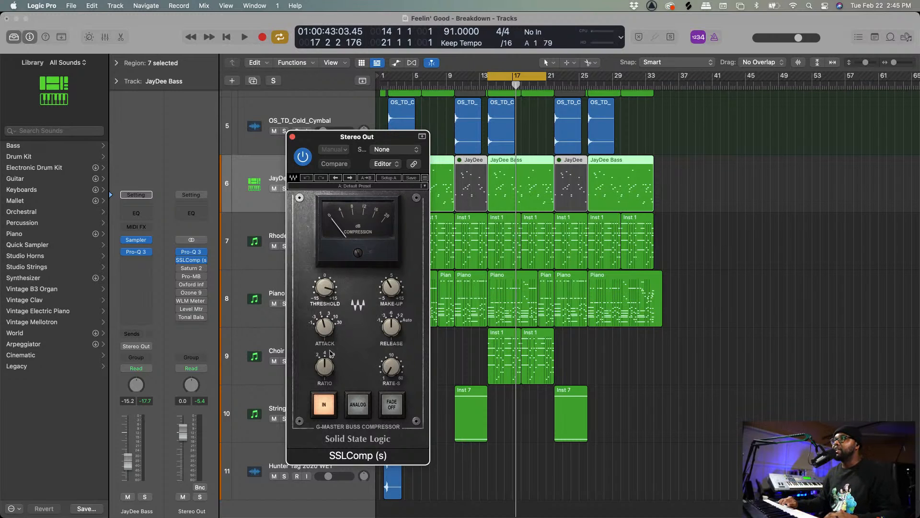
pyautogui.moveTo(322, 324)
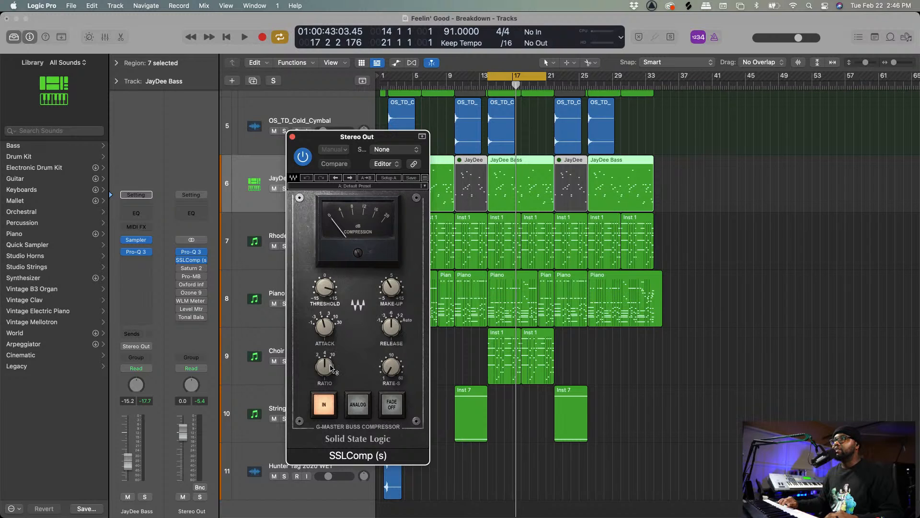
pyautogui.moveTo(326, 369)
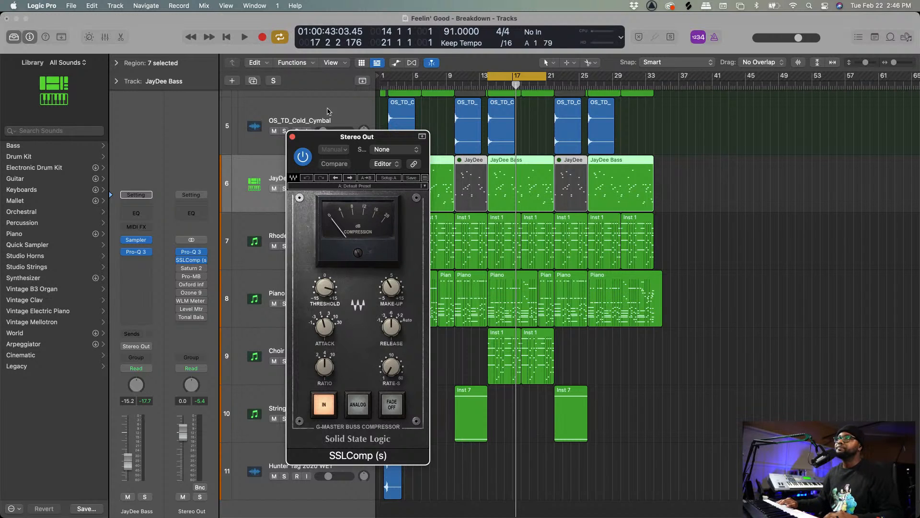
pyautogui.click(292, 138)
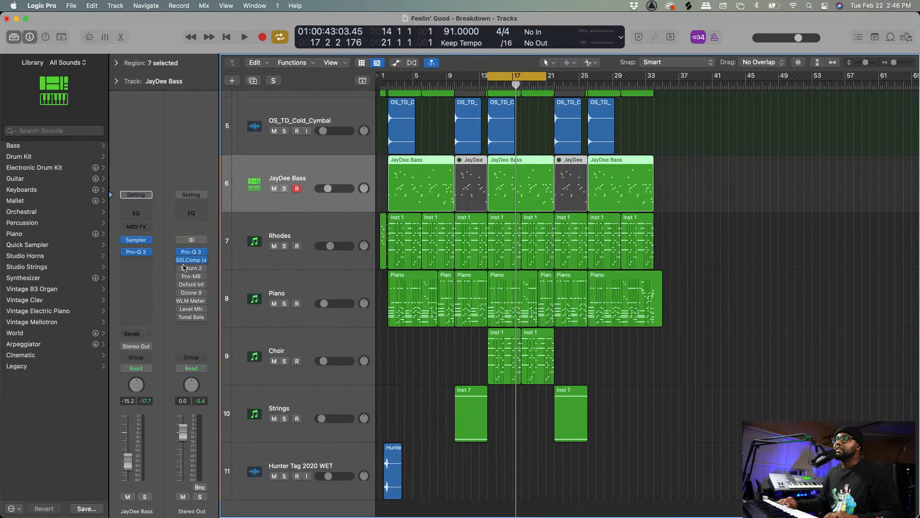
# Activate and open Saturn 2 on the Stereo Out, compare the loop with it bypassed and active, and stop playback.
pyautogui.click(187, 270)
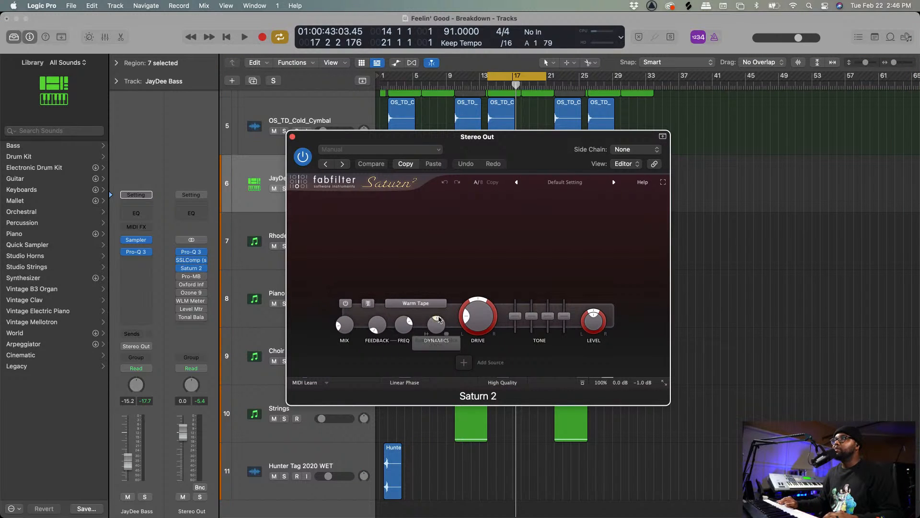
pyautogui.moveTo(476, 316)
pyautogui.press('space')
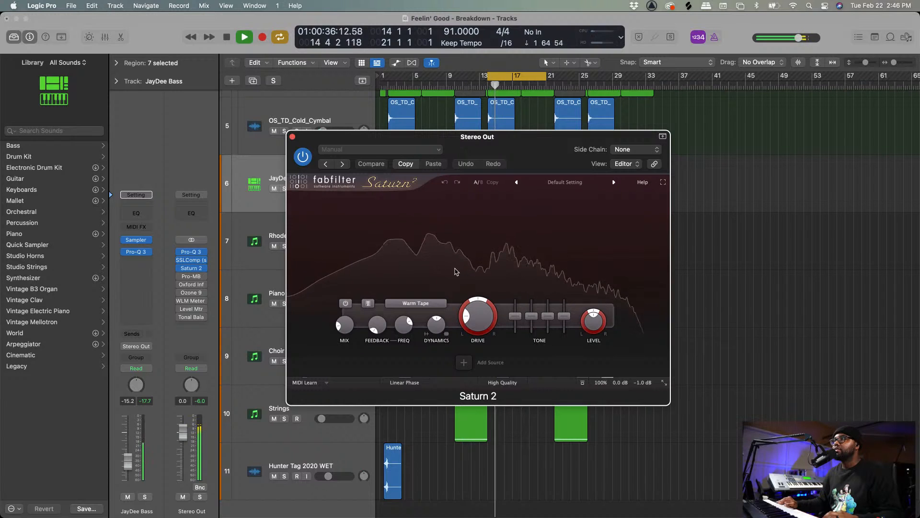
pyautogui.click(303, 157)
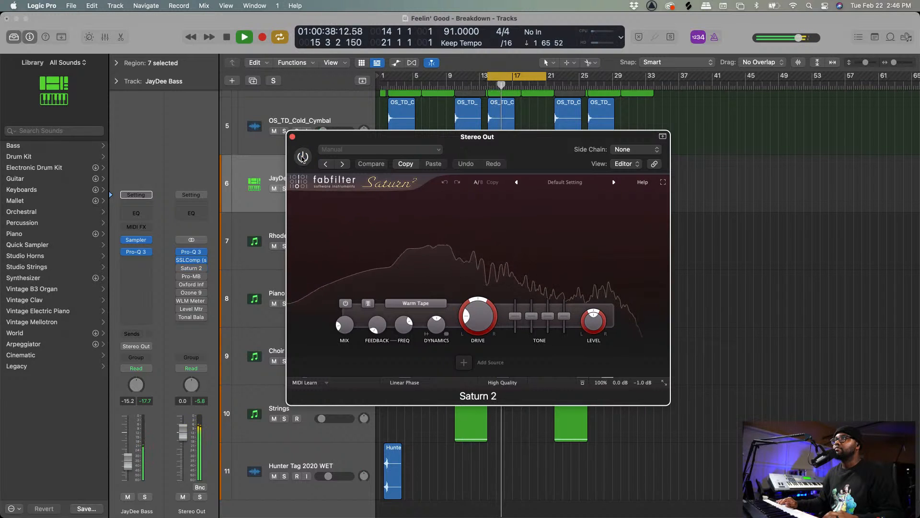
pyautogui.click(302, 158)
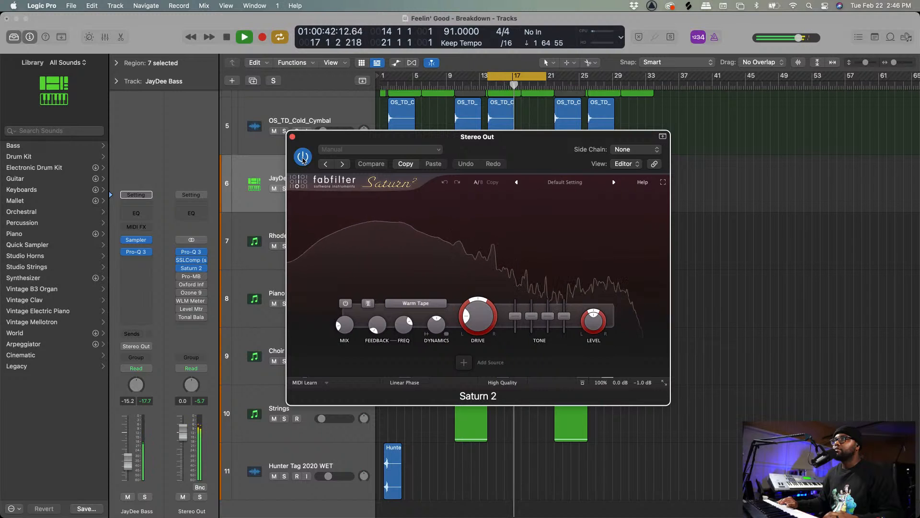
pyautogui.press('space')
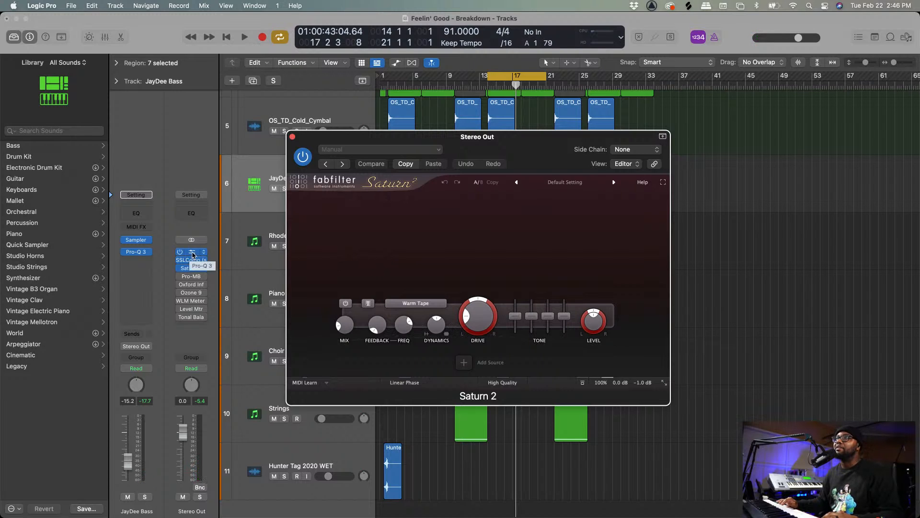
# Turn the Stereo Out's Pro-MB back on, close Saturn 2, and open the multiband compressor.
pyautogui.click(180, 277)
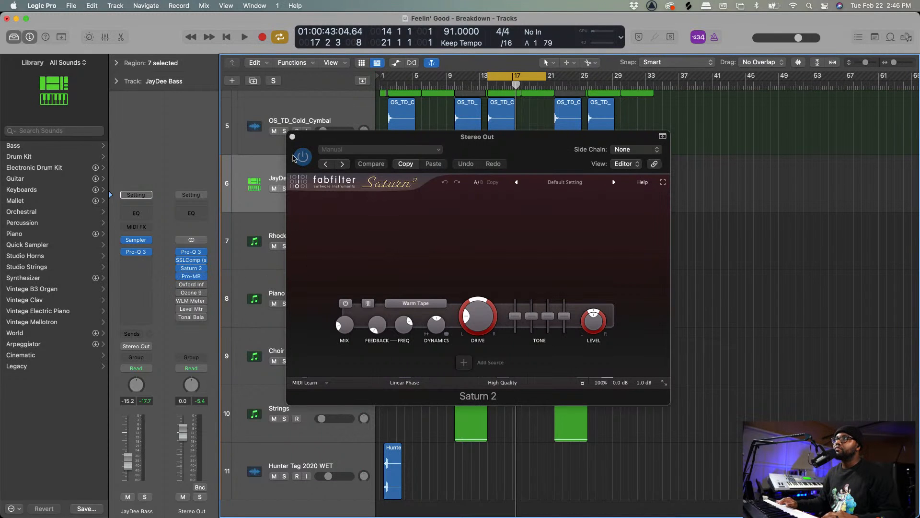
pyautogui.click(293, 137)
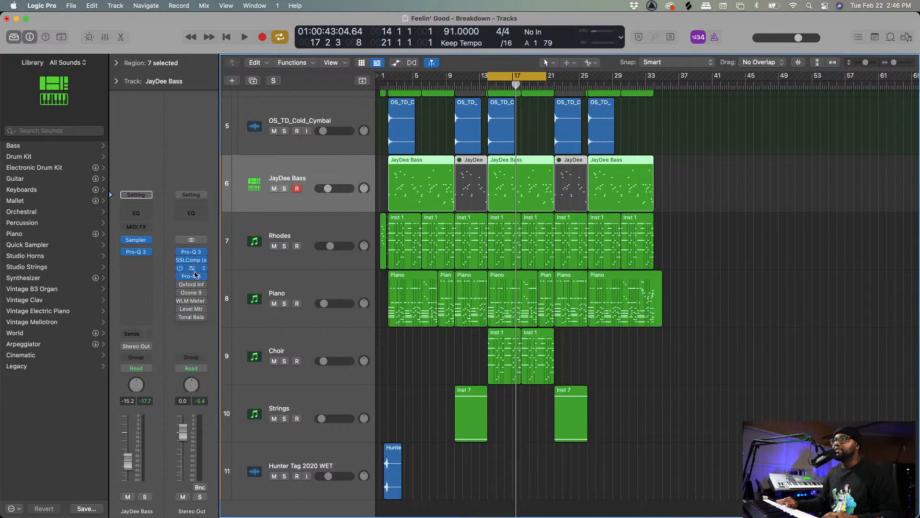
pyautogui.click(192, 278)
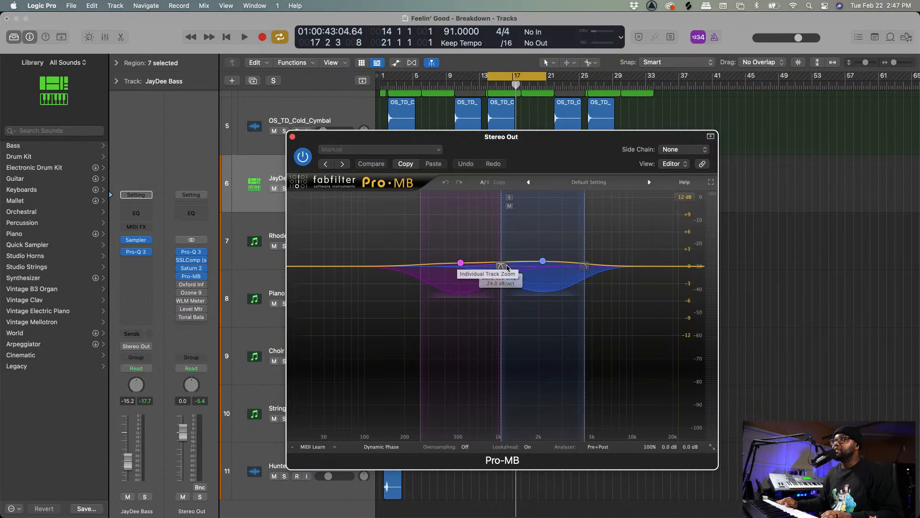
# Compare the playing loop with Pro-MB bypassed and active, stop playback, and close Pro-MB.
pyautogui.press('space')
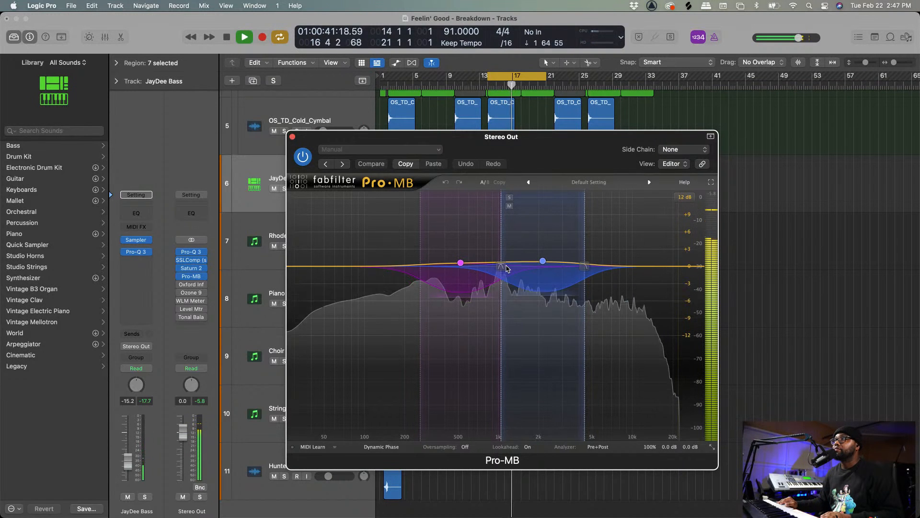
pyautogui.click(303, 157)
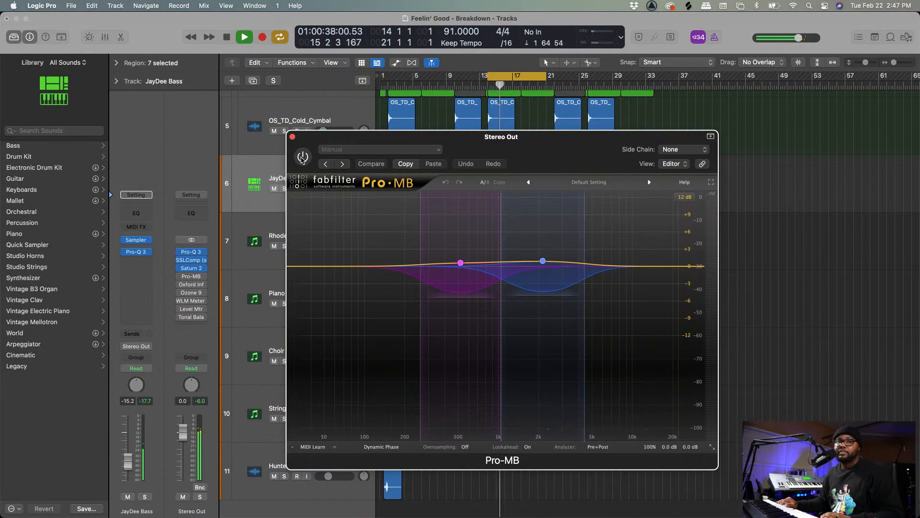
pyautogui.click(302, 157)
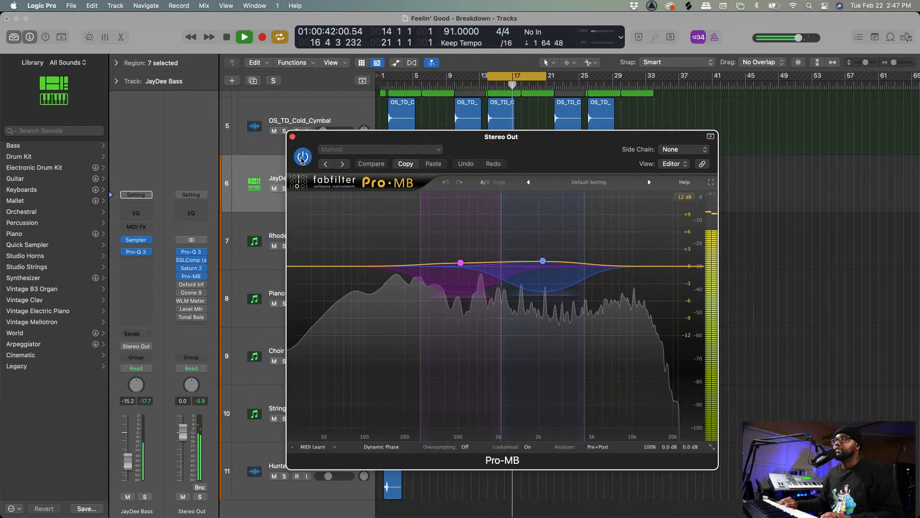
pyautogui.press('space')
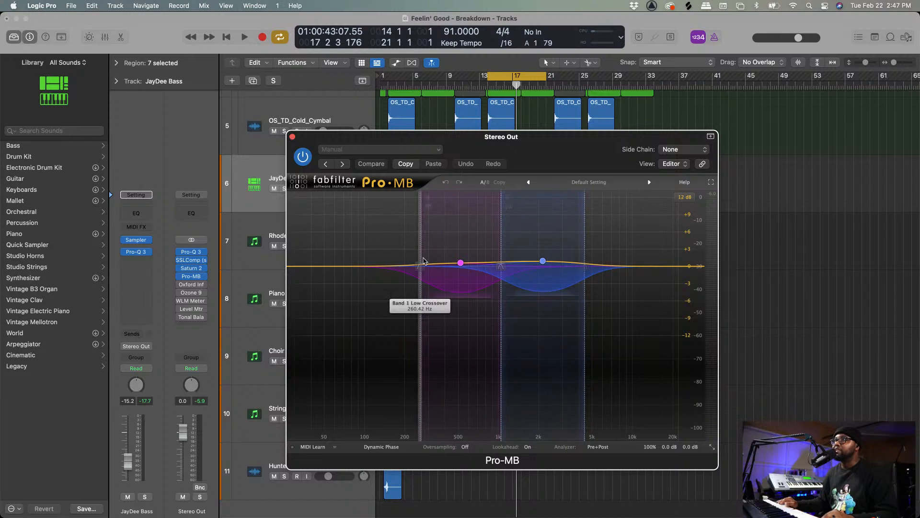
pyautogui.click(293, 137)
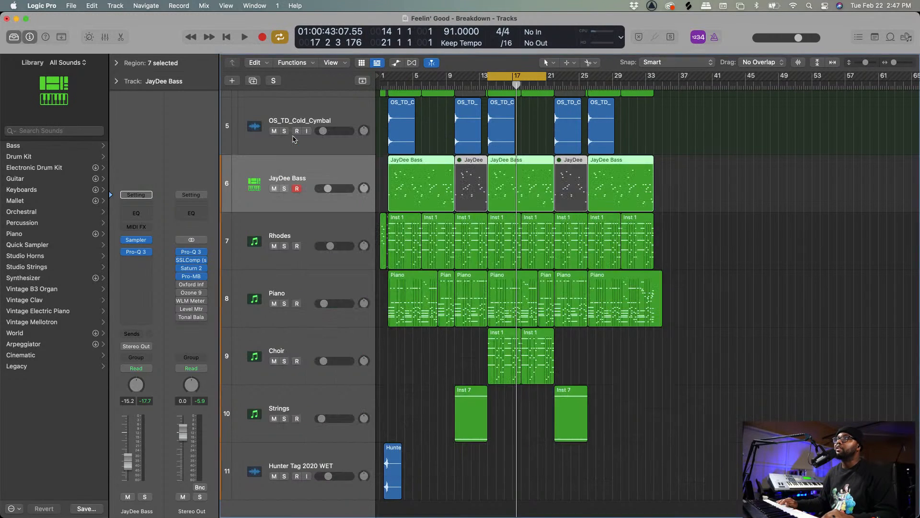
# Activate and open the Oxford Inflator on the Stereo Out and audition the loop through it.
pyautogui.click(192, 287)
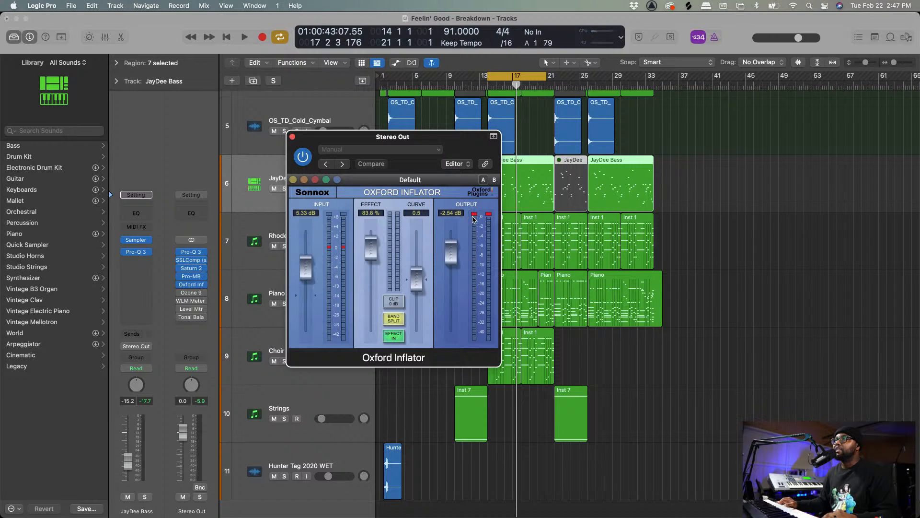
pyautogui.press('space')
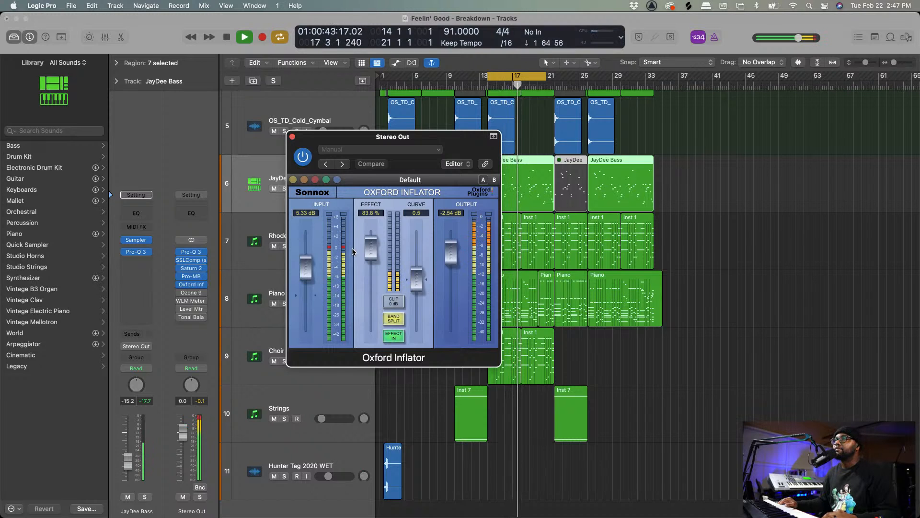
pyautogui.press('space')
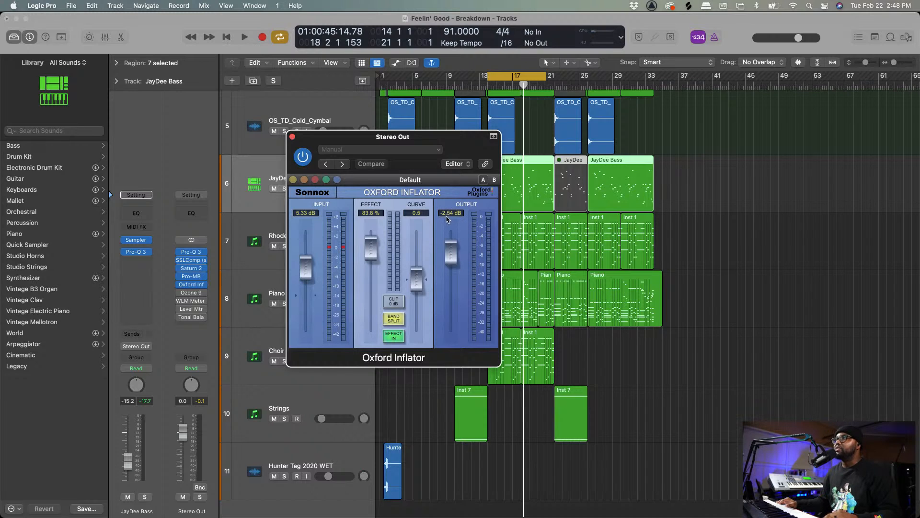
# Compare the loop with the Oxford Inflator bypassed and active, stop playback, and close the plug-in.
pyautogui.press('space')
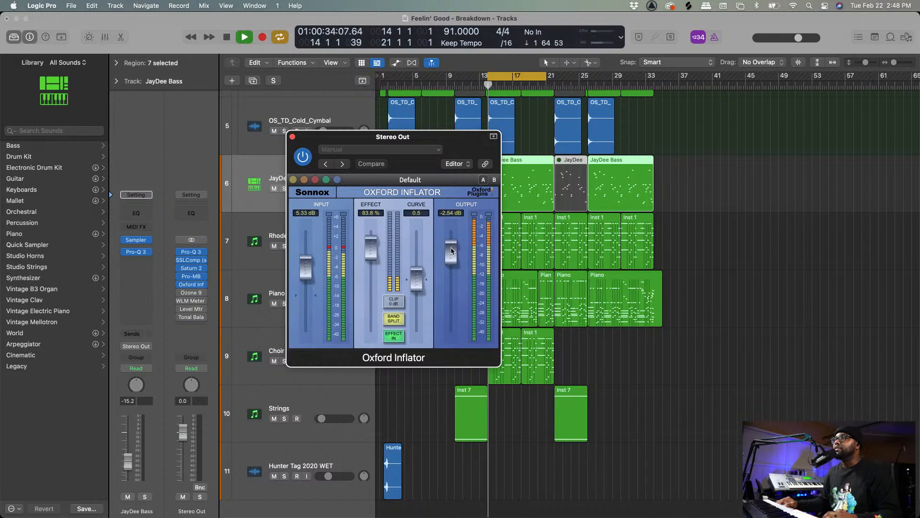
pyautogui.click(303, 156)
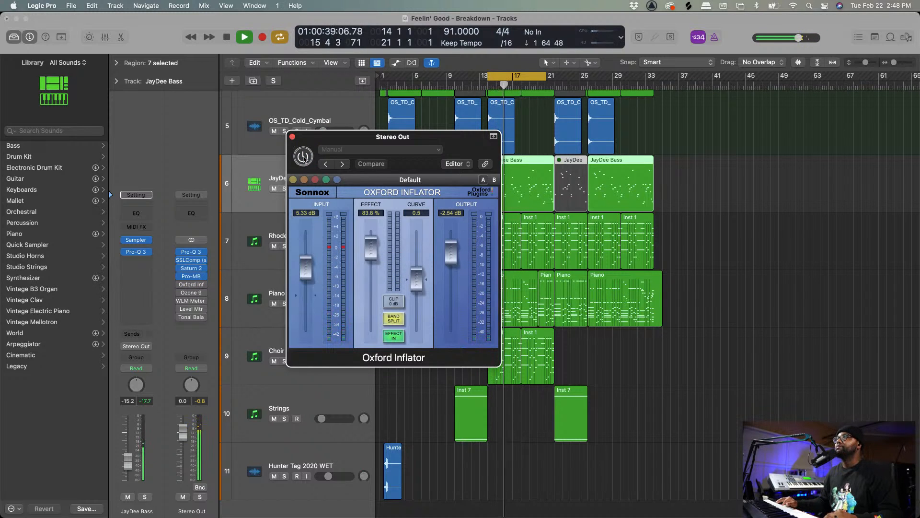
pyautogui.click(303, 157)
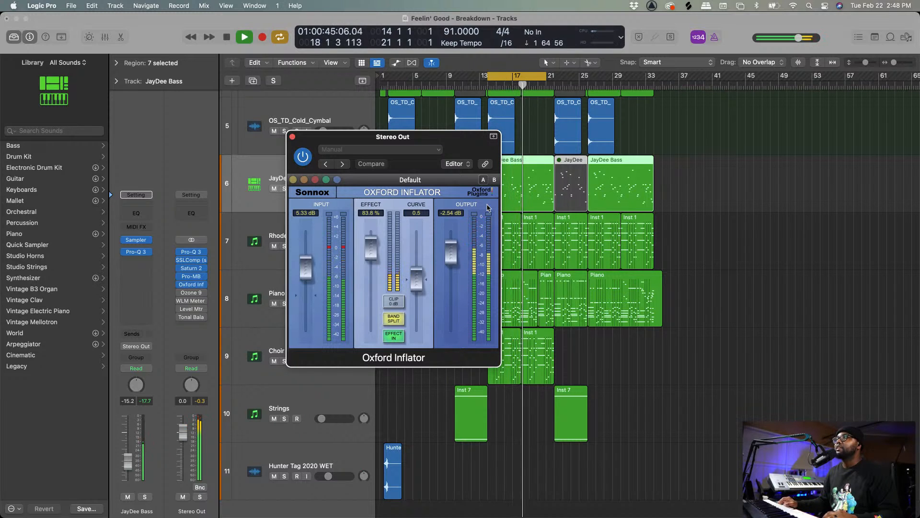
pyautogui.press('space')
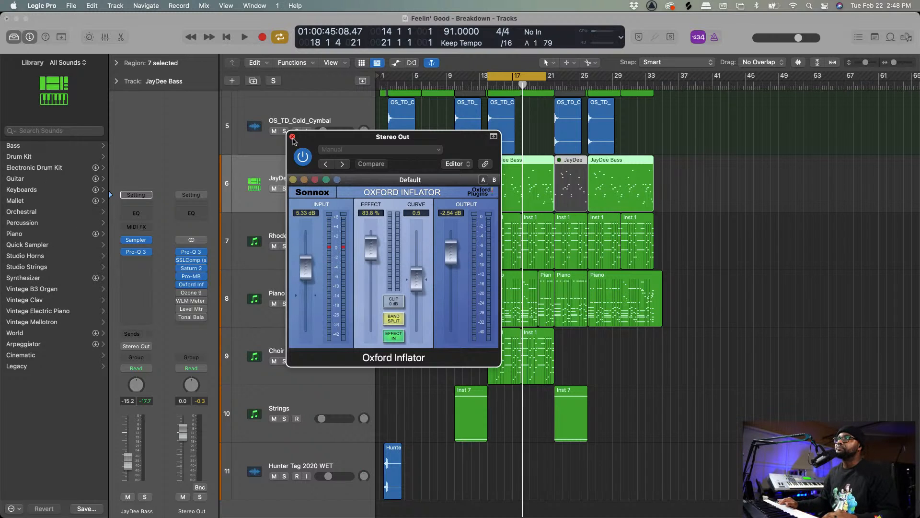
pyautogui.click(293, 138)
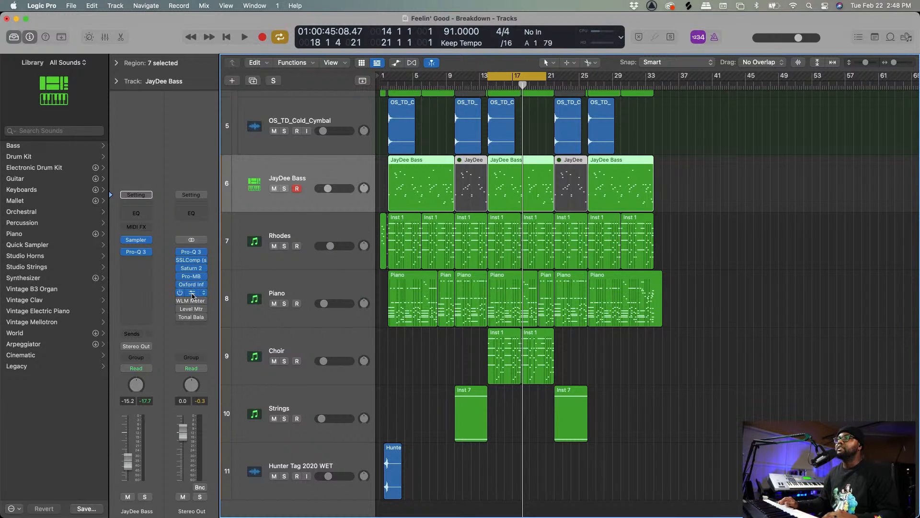
# Activate and open Ozone 9 on the Stereo Out, reposition its window for a full view, and audition the loop.
pyautogui.click(193, 294)
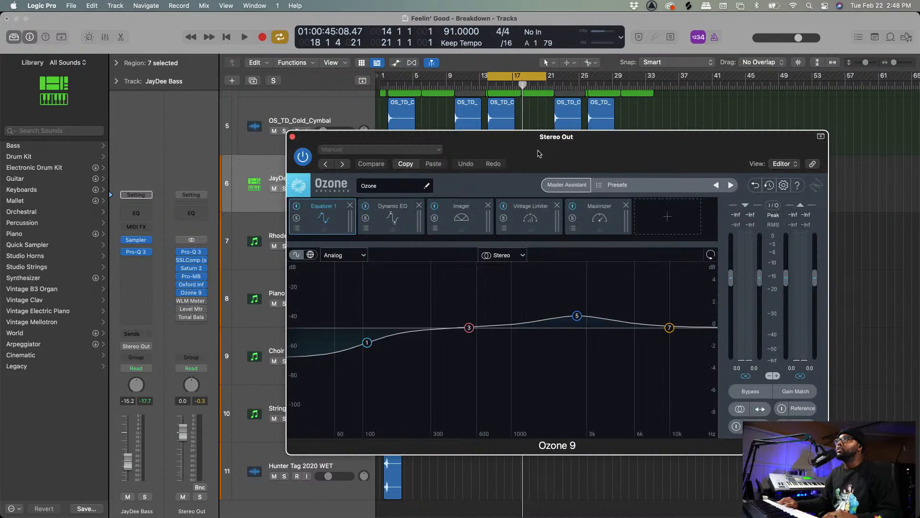
pyautogui.moveTo(560, 148); pyautogui.dragTo(470, 152)
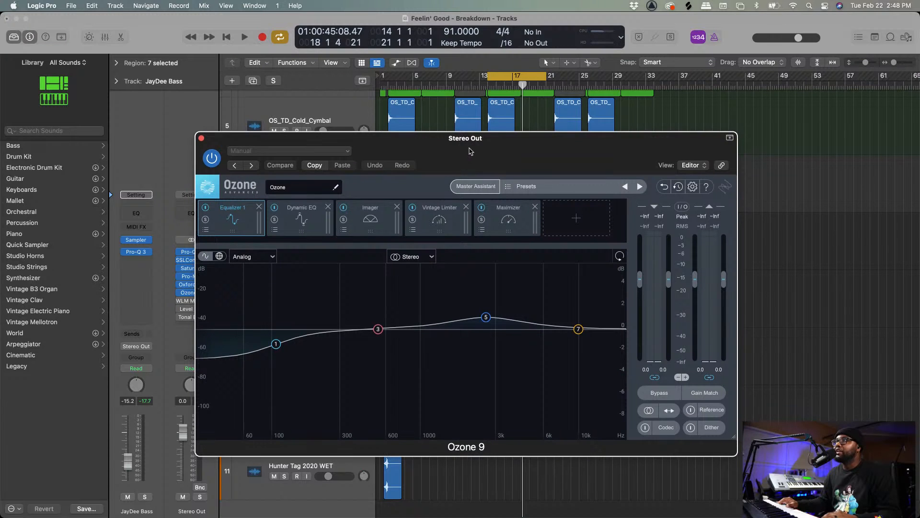
pyautogui.press('space')
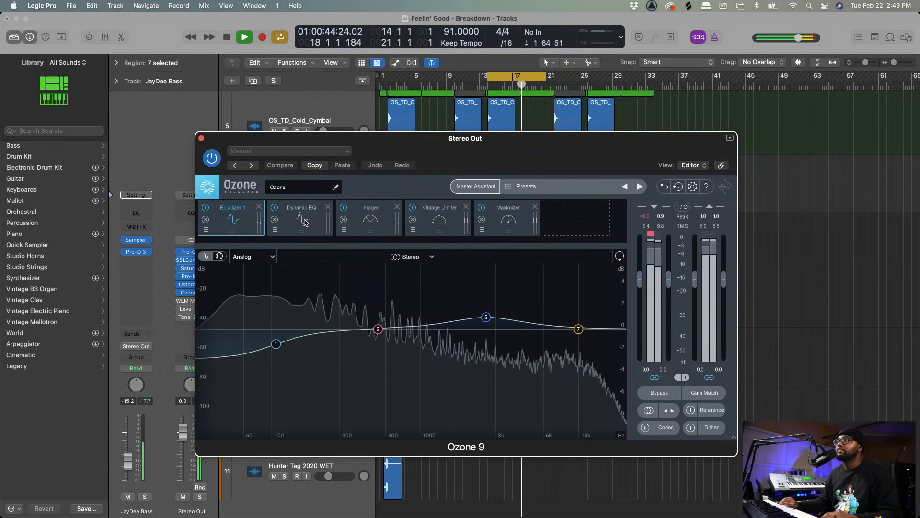
pyautogui.press('space')
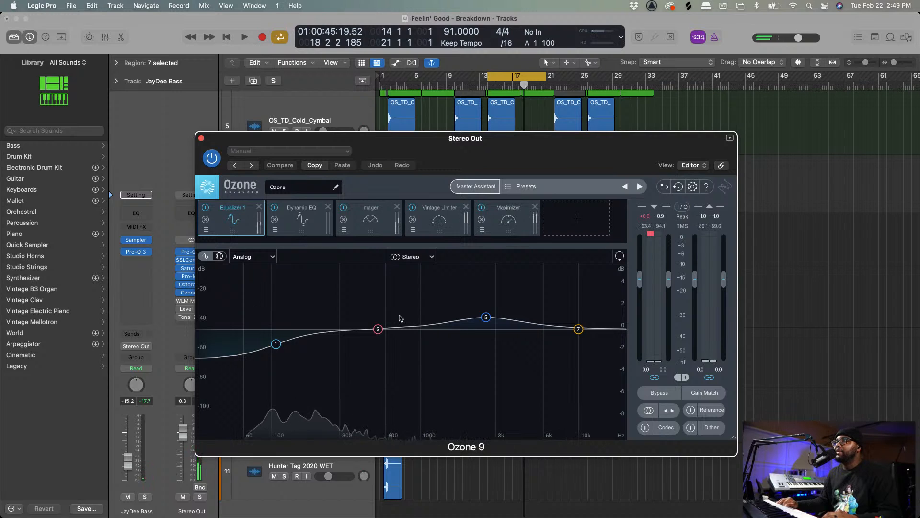
# Select band 5 in Ozone's Equalizer 1 and solo its frequency range while the loop plays.
pyautogui.click(485, 318)
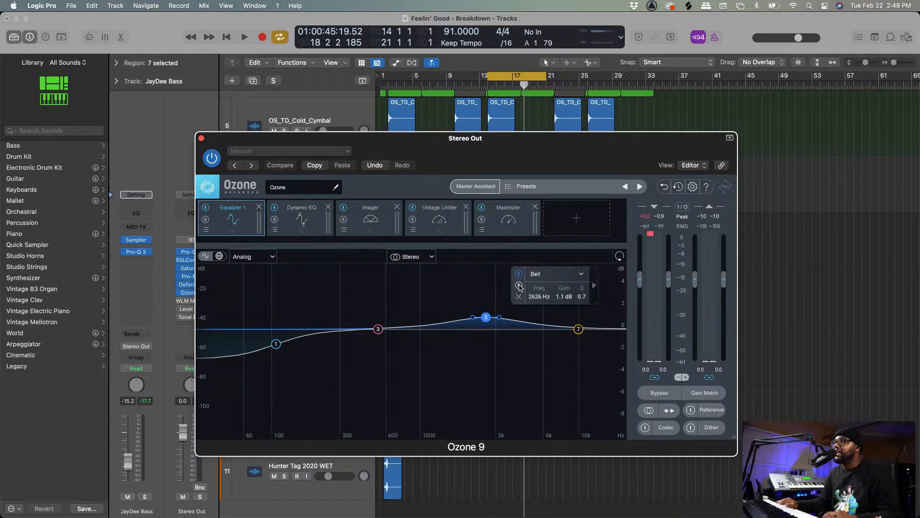
pyautogui.press('space')
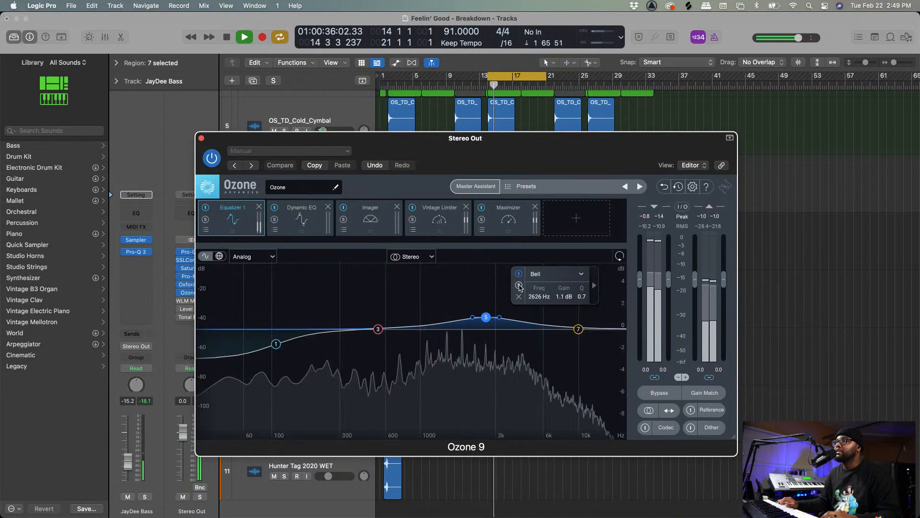
pyautogui.click(520, 285)
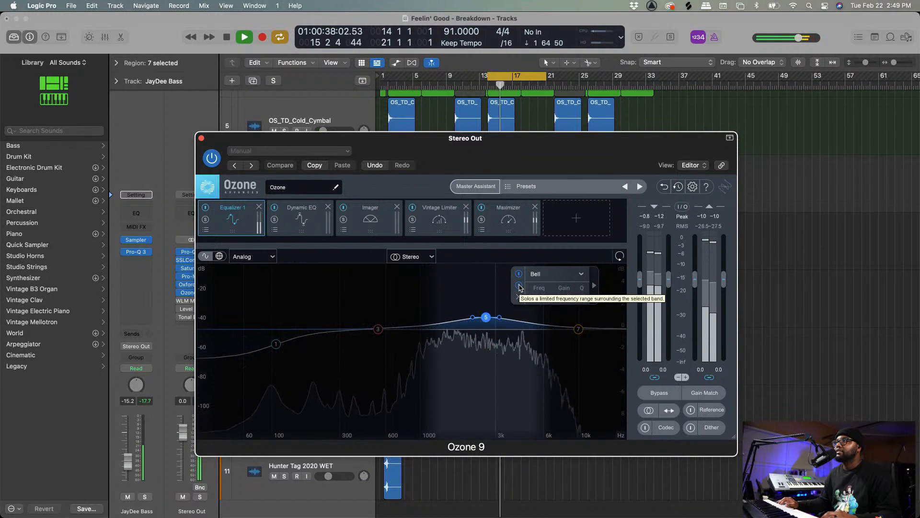
# Turn off the solo on Equalizer 1's band 5, open the Dynamic EQ module, and audition the loop through it.
pyautogui.click(519, 286)
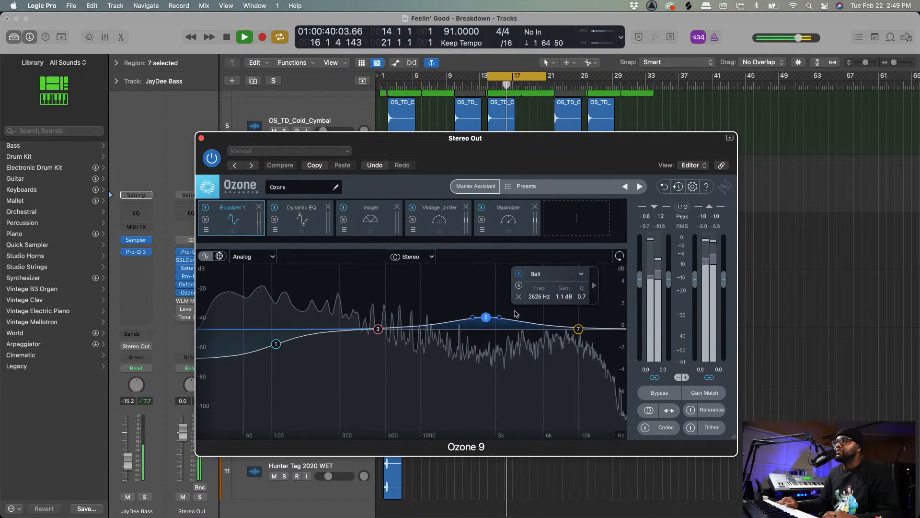
pyautogui.press('space')
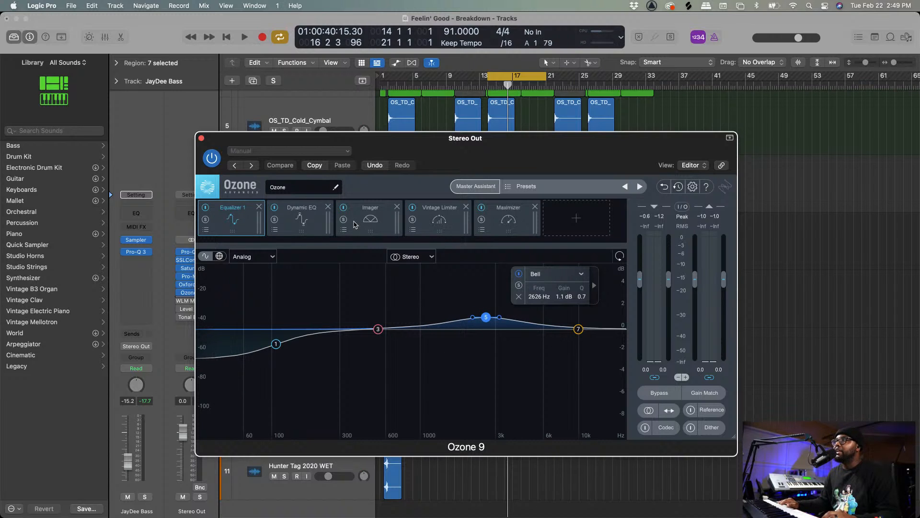
pyautogui.click(301, 219)
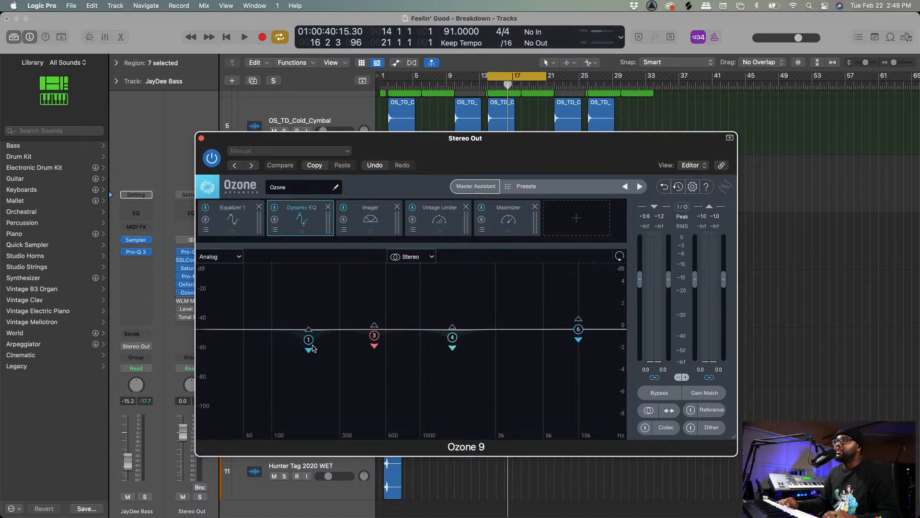
pyautogui.press('space')
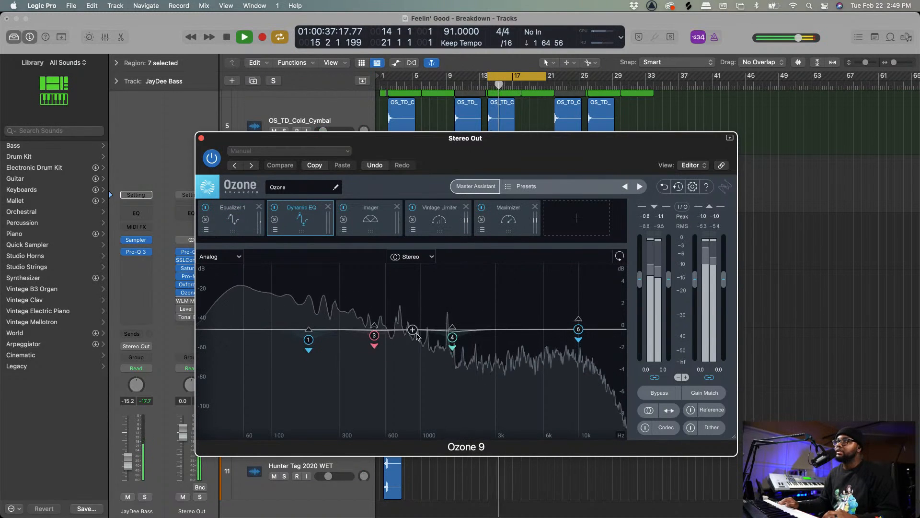
pyautogui.press('space')
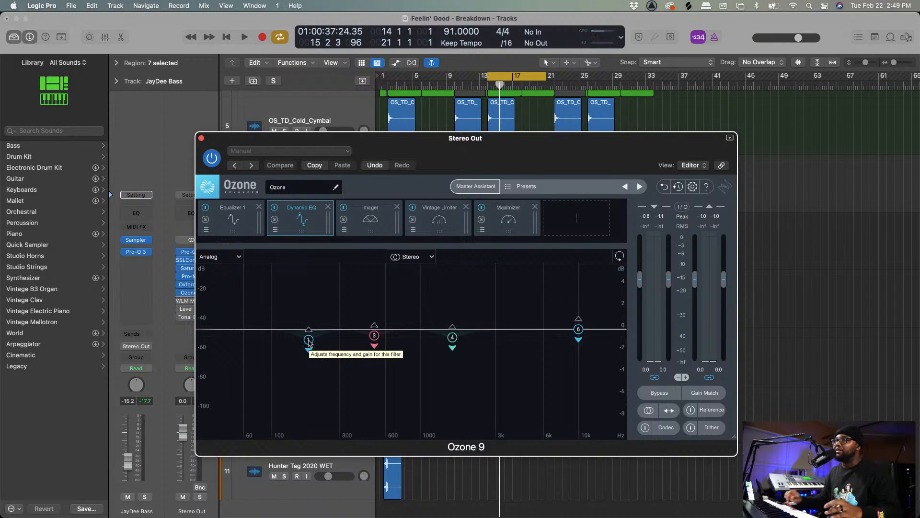
# Solo band 1 of the Dynamic EQ during playback, turn the solo off, and inspect band 3's settings.
pyautogui.click(309, 340)
pyautogui.press('space')
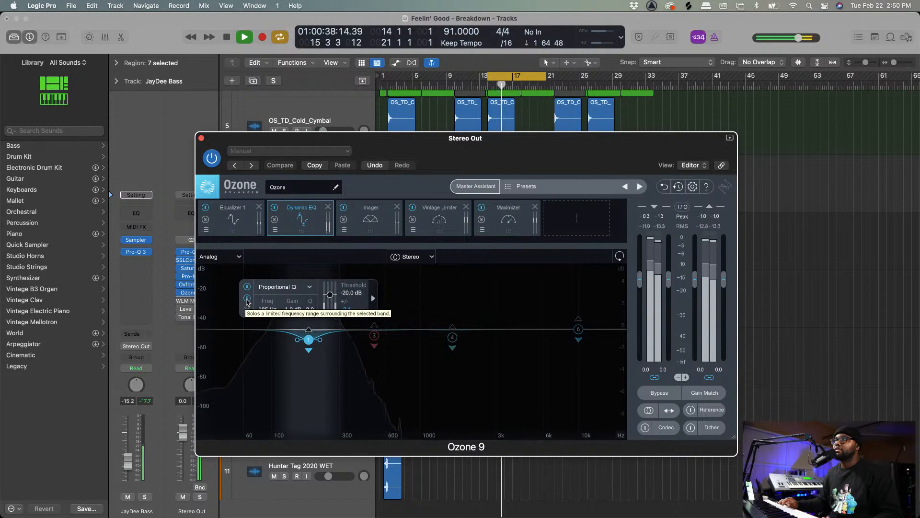
pyautogui.click(247, 299)
pyautogui.press('space')
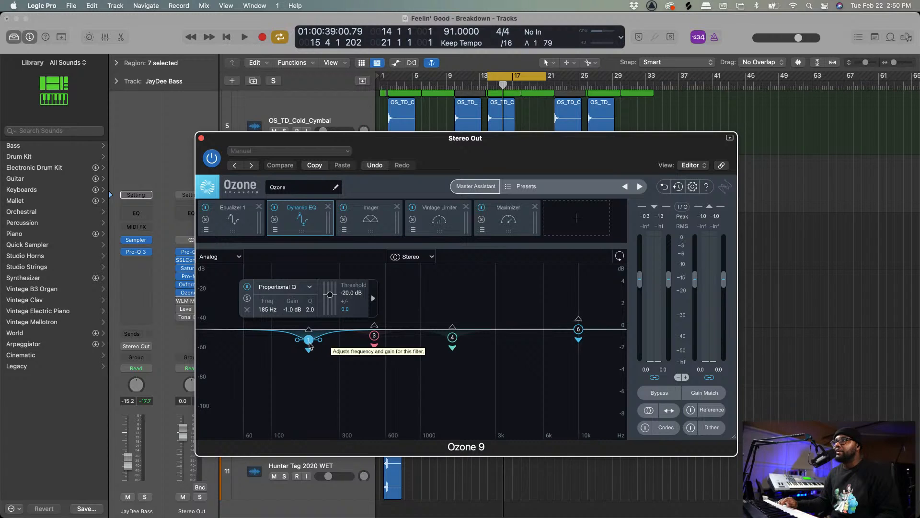
pyautogui.click(375, 337)
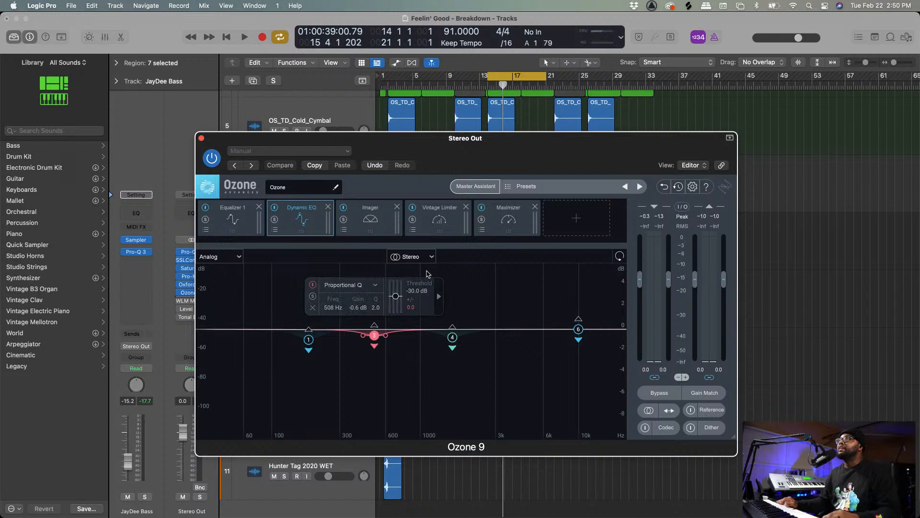
# Examine the Imager's per-band stereo width settings and the Vintage Limiter's mode, threshold and character.
pyautogui.click(372, 224)
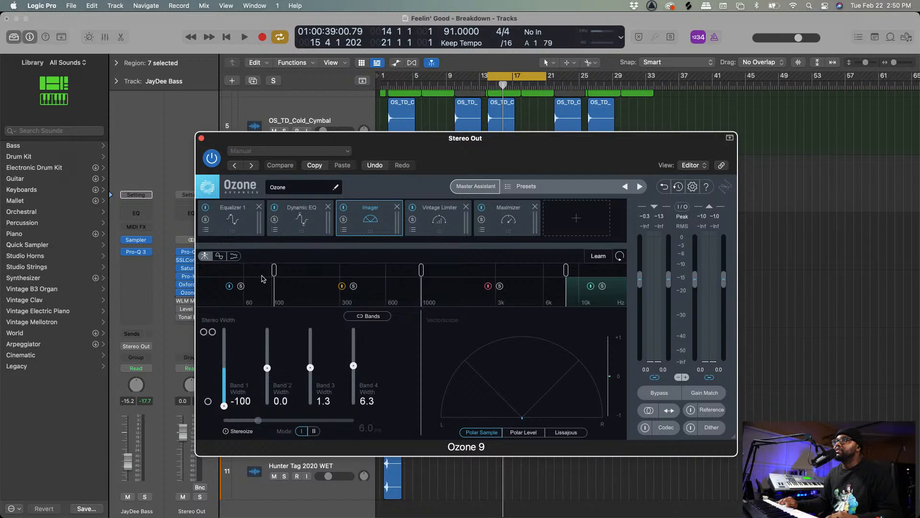
pyautogui.moveTo(275, 278)
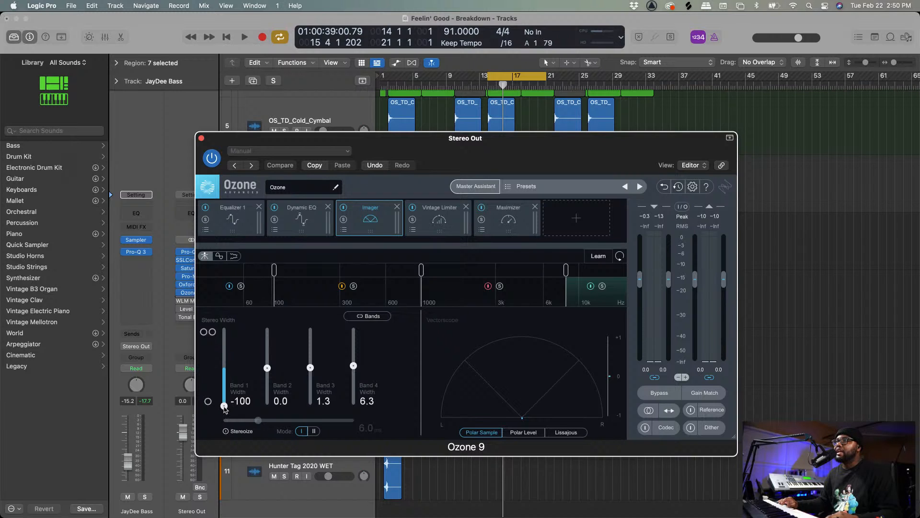
pyautogui.moveTo(223, 407)
pyautogui.mouseDown()
pyautogui.moveTo(223, 331)
pyautogui.moveTo(225, 411)
pyautogui.mouseUp()
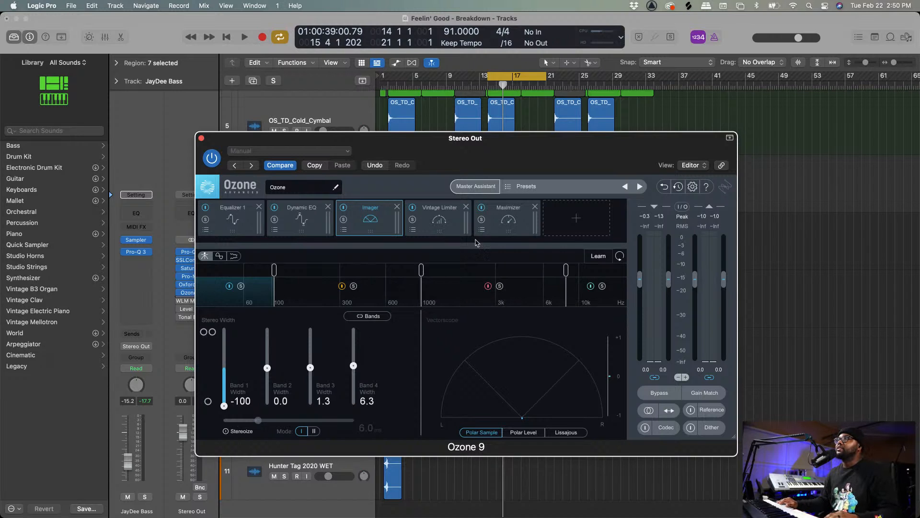
pyautogui.click(445, 228)
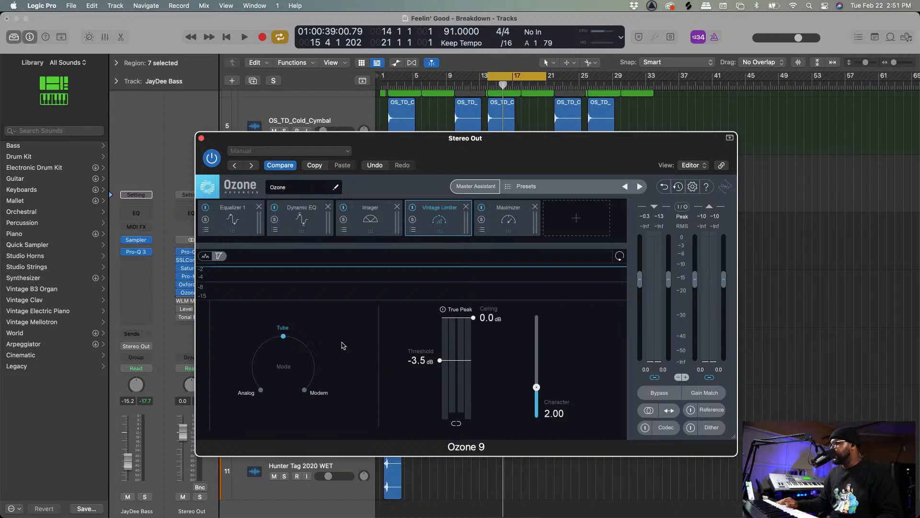
# Open the Maximizer, raise its ceiling to 0.0 dB, and audition the loop at that output level.
pyautogui.click(504, 231)
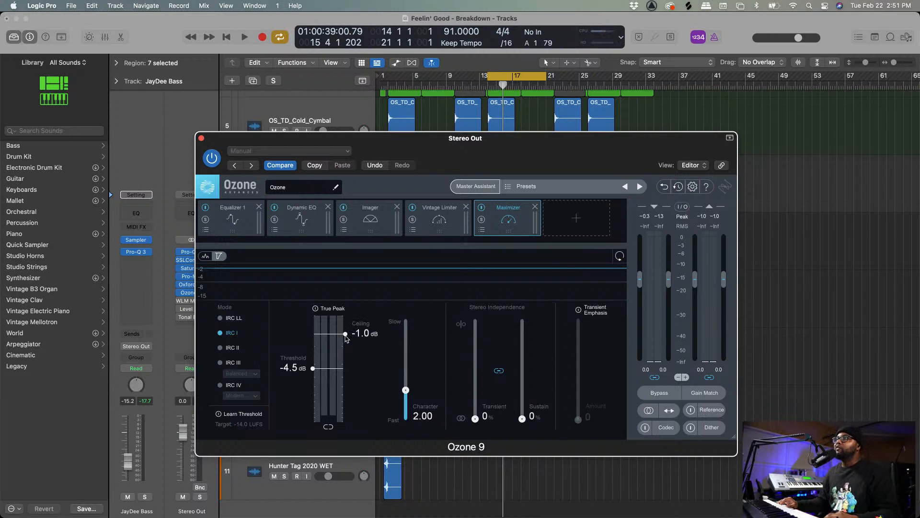
pyautogui.press('space')
pyautogui.moveTo(345, 335); pyautogui.dragTo(348, 316)
pyautogui.press('space')
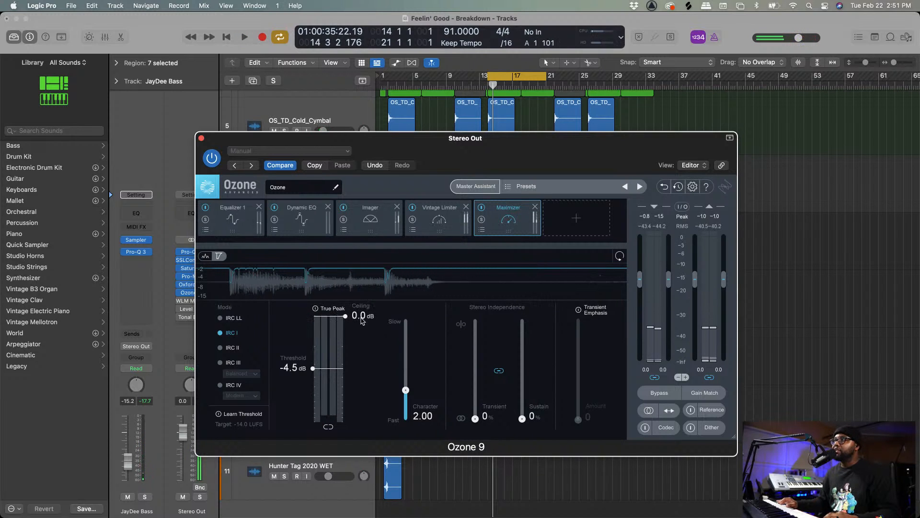
pyautogui.press('space')
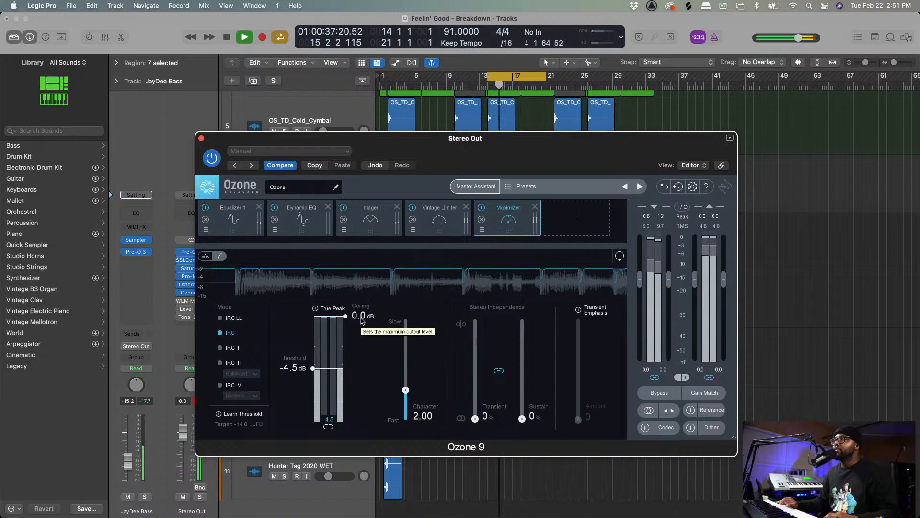
pyautogui.press('space')
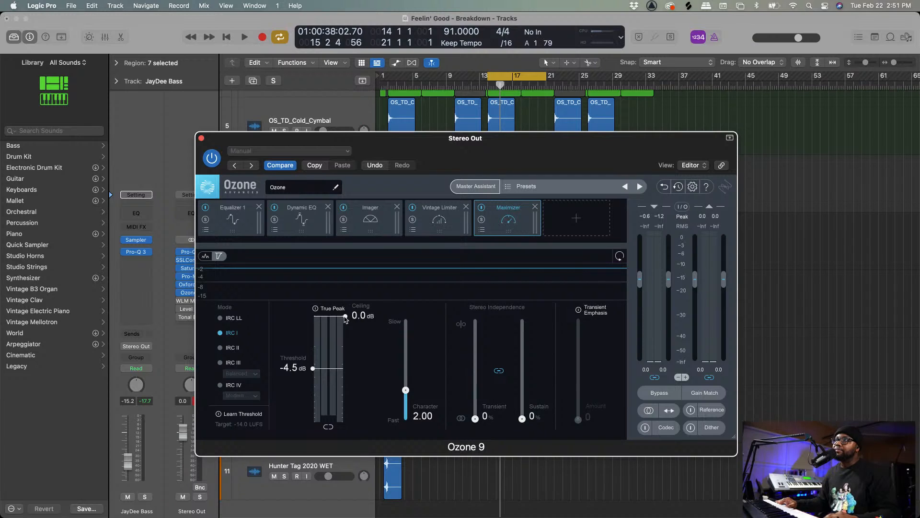
# Set the Maximizer's ceiling to -1.0 dB and close the Ozone 9 window.
pyautogui.moveTo(346, 319); pyautogui.dragTo(344, 337)
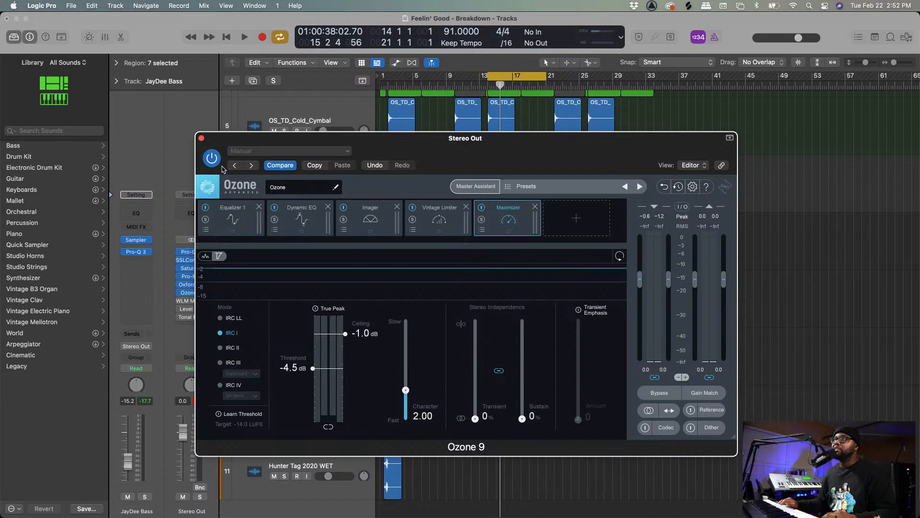
pyautogui.click(201, 139)
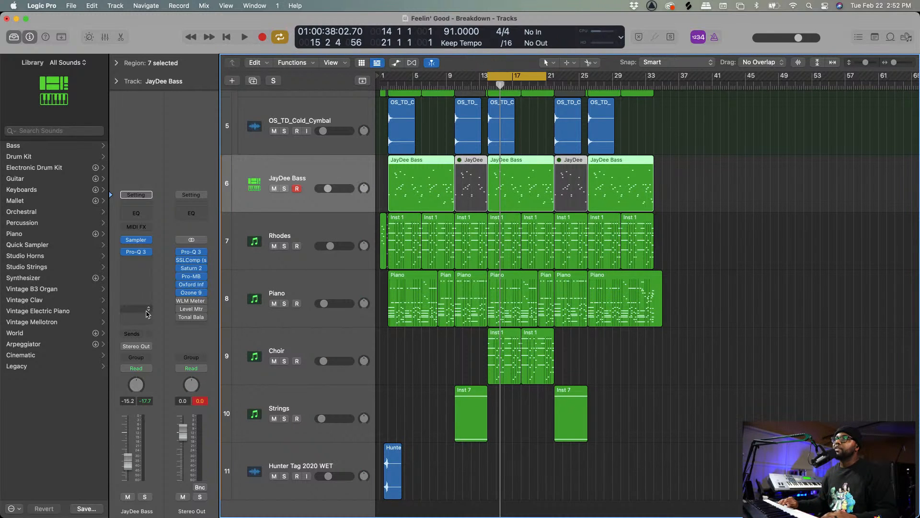
# Compare the loop with the Stereo Out plug-ins from Pro-Q 3 through Ozone 9 bypassed together and re-enabled together.
pyautogui.moveTo(181, 255)
pyautogui.moveTo(180, 252); pyautogui.dragTo(181, 285)
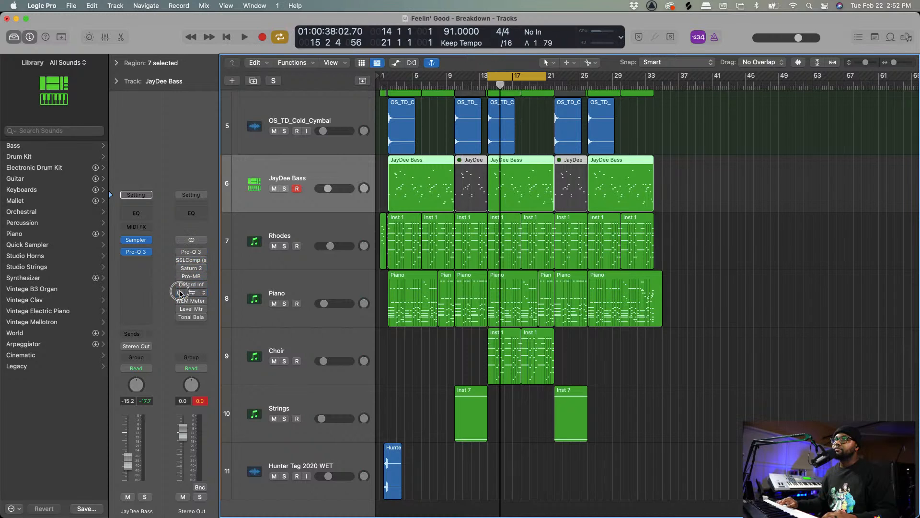
pyautogui.press('space')
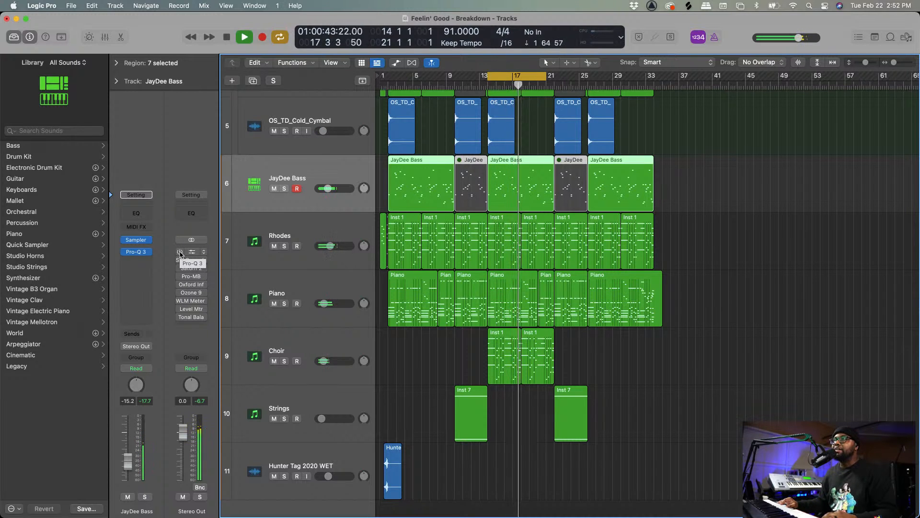
pyautogui.moveTo(180, 253); pyautogui.dragTo(180, 293)
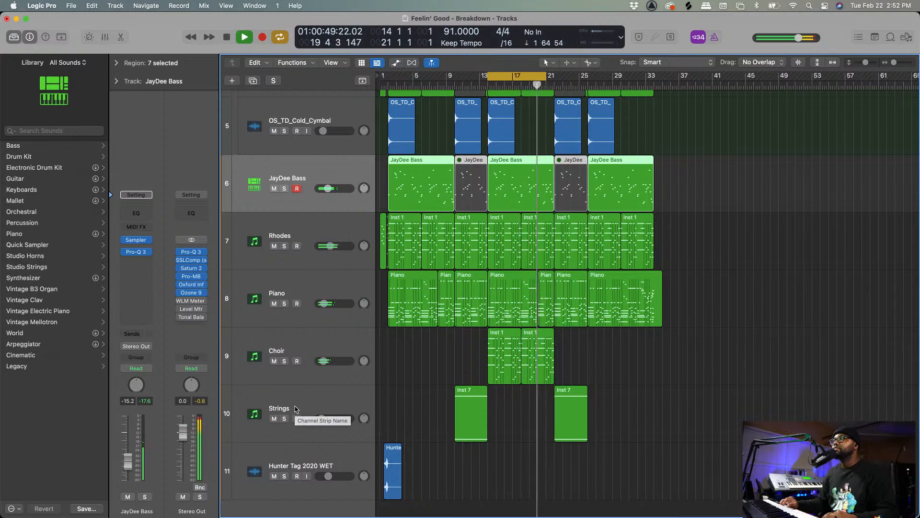
# Turn off the cycle range and stop playback.
pyautogui.click(518, 78)
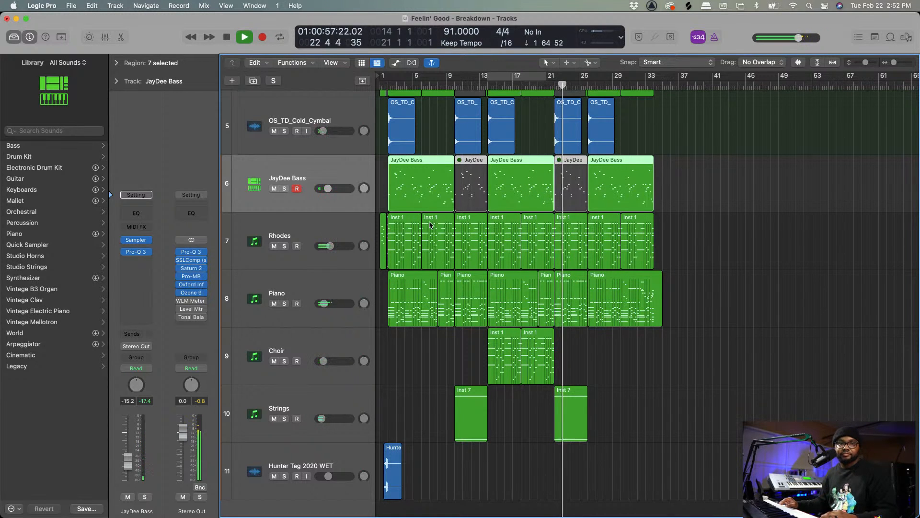
pyautogui.press('space')
# Reduce the track heights so the whole arrangement, from Drums to Hunter Tag 2020 WET, fits in view.
pyautogui.scroll(8, 529, 209)
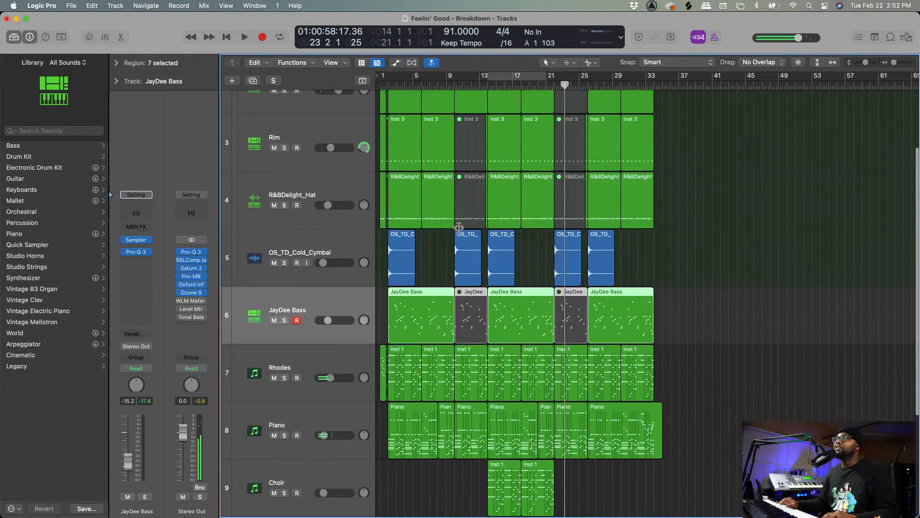
pyautogui.scroll(-1, 530, 209)
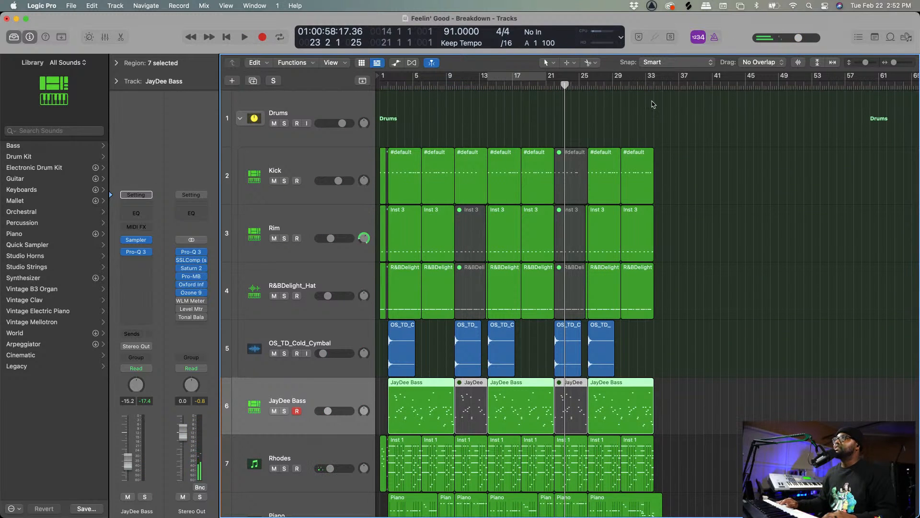
pyautogui.press('super+Up')
pyautogui.press('super+Up')
pyautogui.press('super+Up')
pyautogui.press('super+Up')
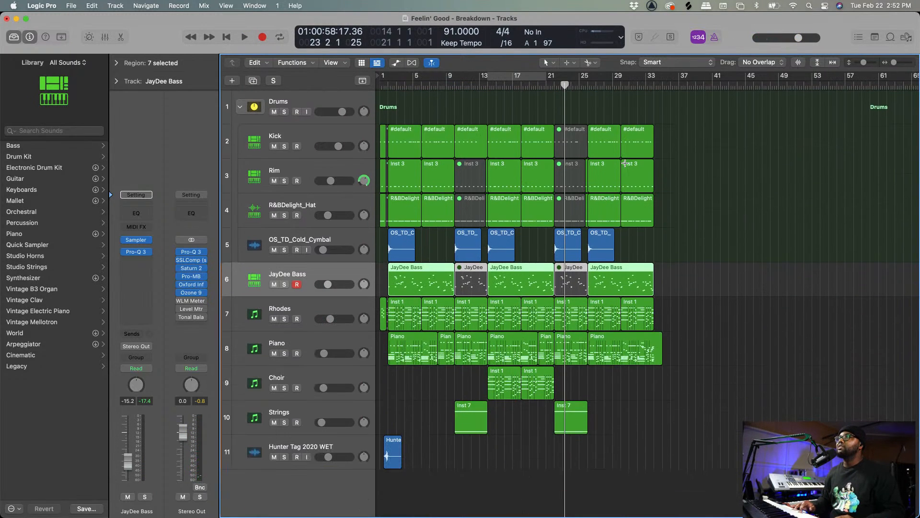